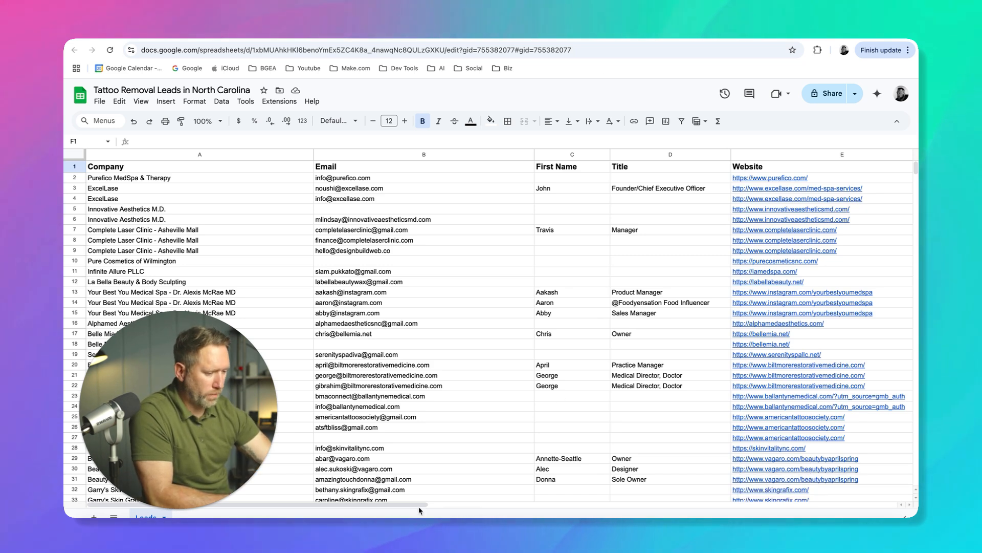
Examine the North Carolina tattoo removal leads sheet, checking its columns and the gaps in row 5's email, first name and title
mouse_move(417, 509)
mouse_down()
mouse_move(489, 508)
mouse_move(415, 508)
mouse_up()
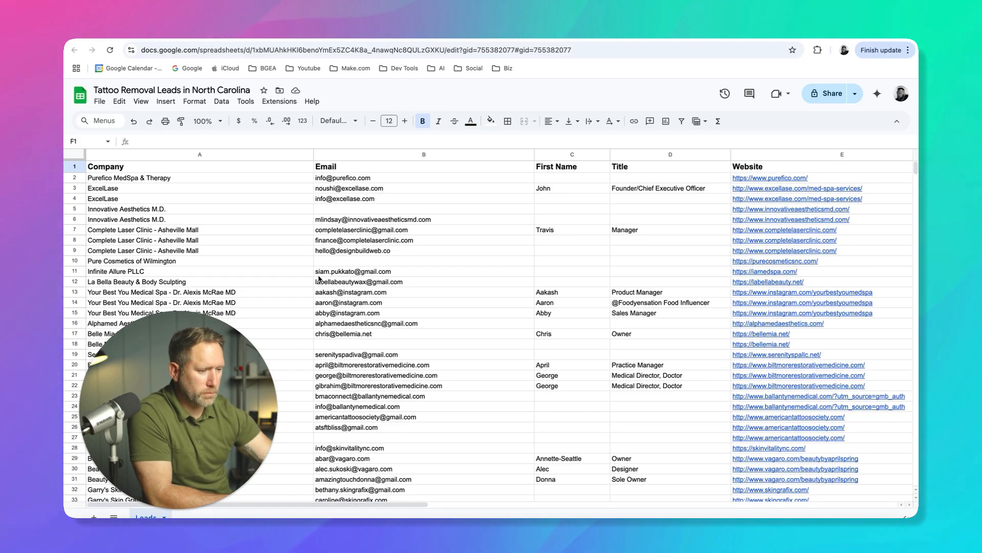
scroll(341, 358, down, 15)
scroll(331, 286, up, 15)
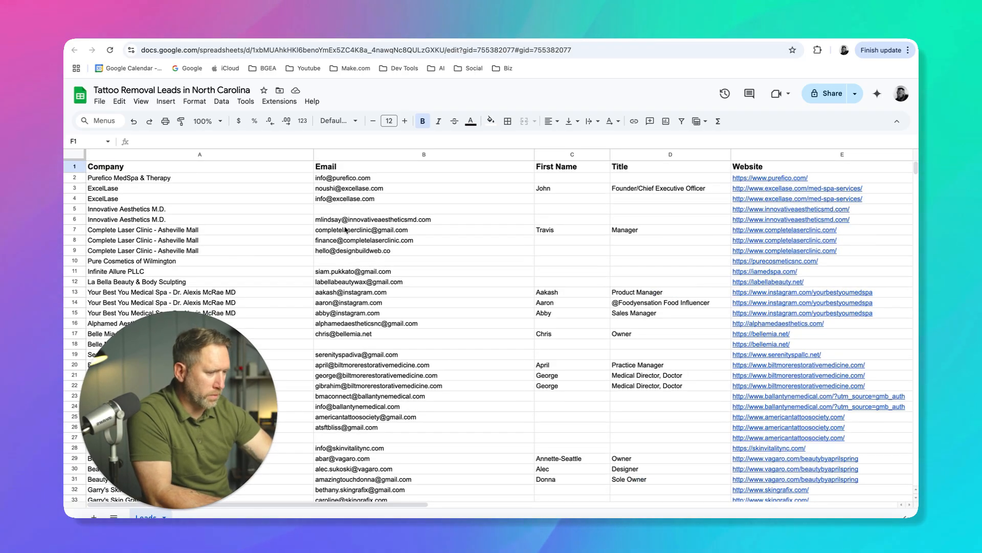
click(350, 210)
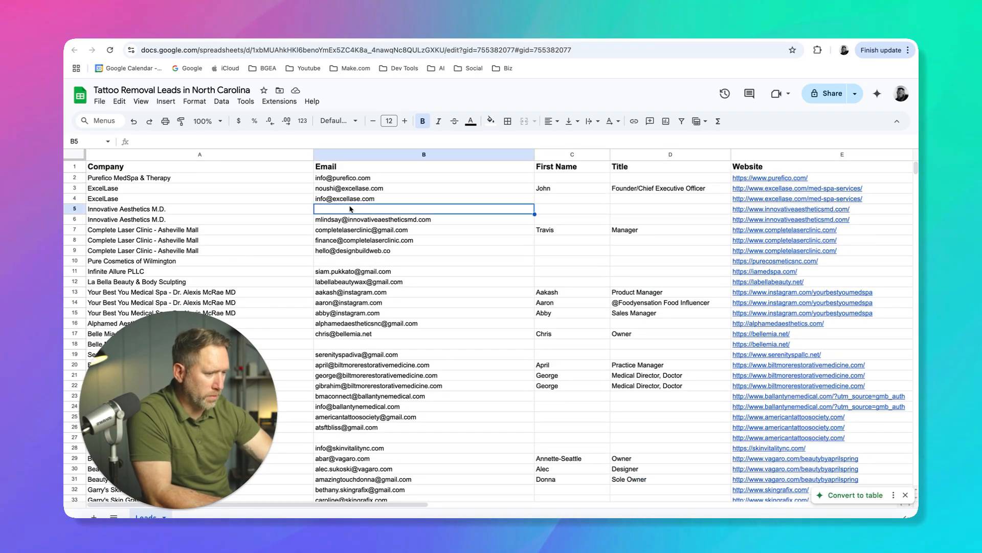
click(627, 211)
click(564, 209)
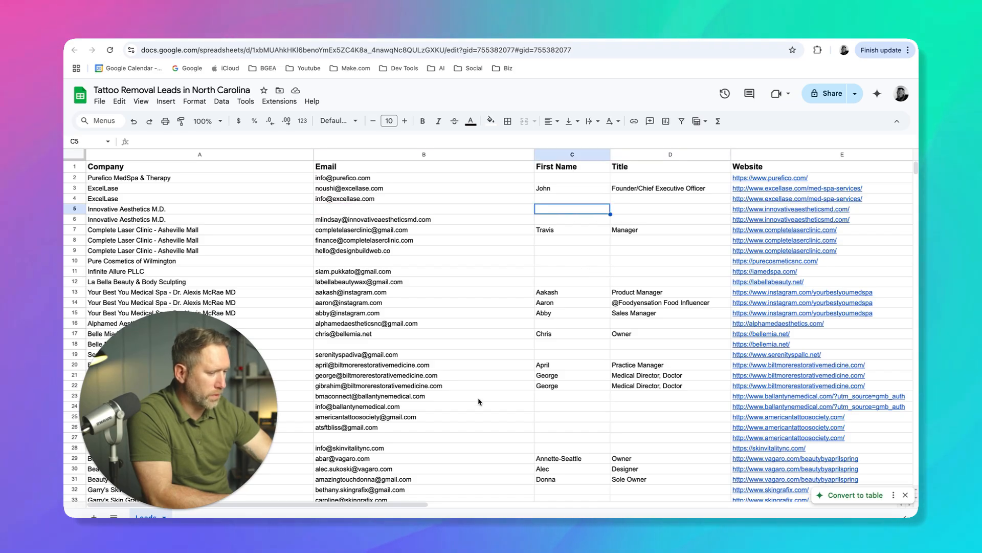
mouse_move(389, 504)
mouse_down()
mouse_move(532, 504)
mouse_move(384, 506)
mouse_up()
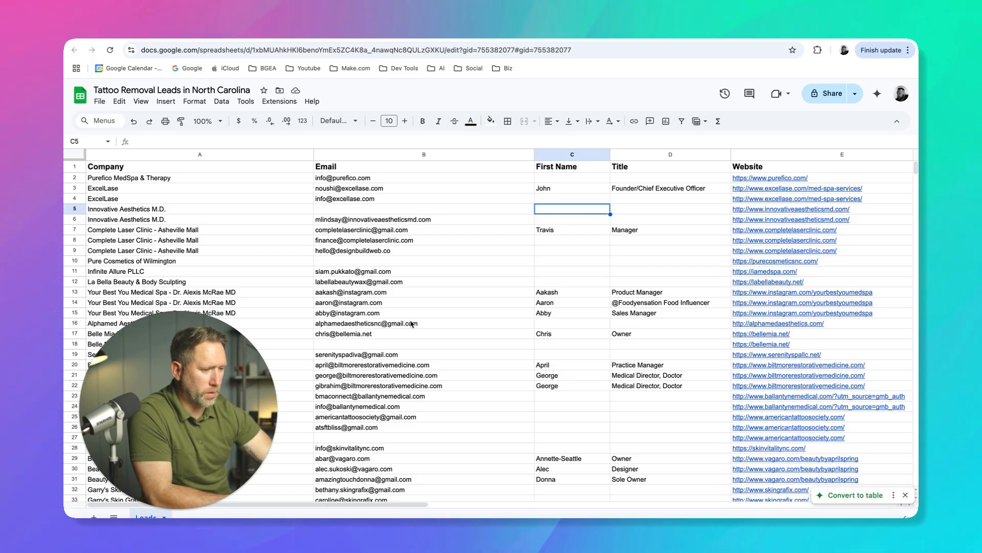
scroll(411, 323, down, 15)
scroll(404, 317, up, 15)
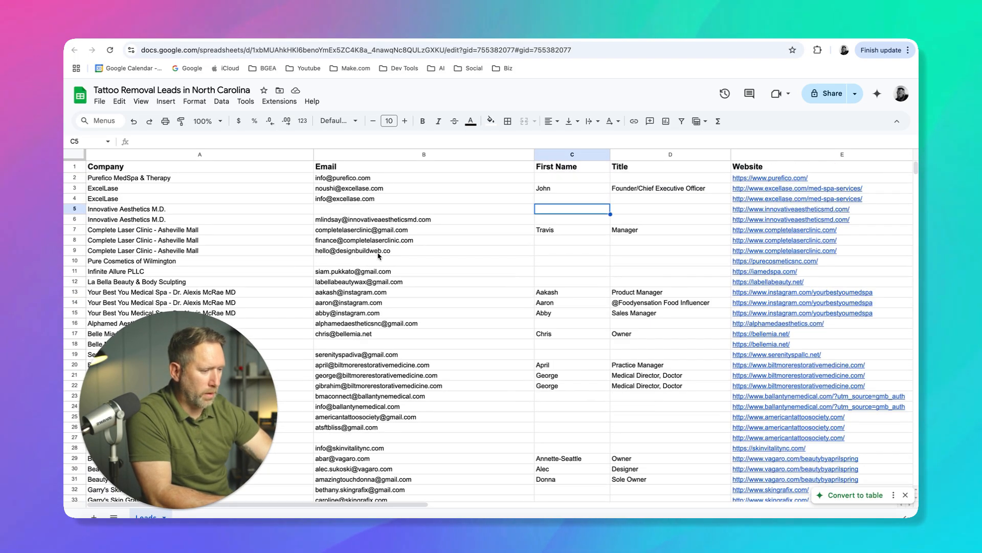
click(376, 209)
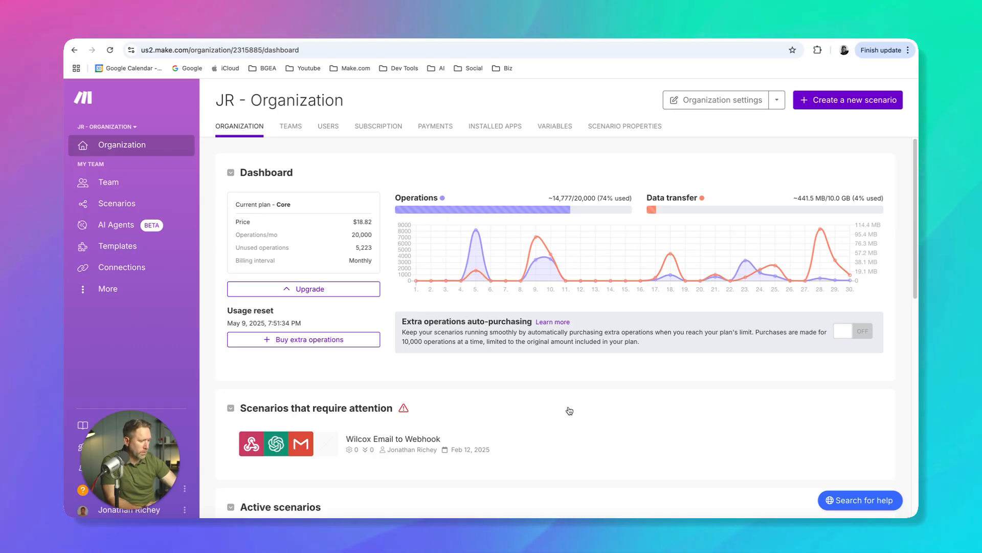
Switch to Make and review the organization dashboard, including the scenarios that require attention and the active scenarios
scroll(567, 406, down, 3)
scroll(558, 396, down, 1)
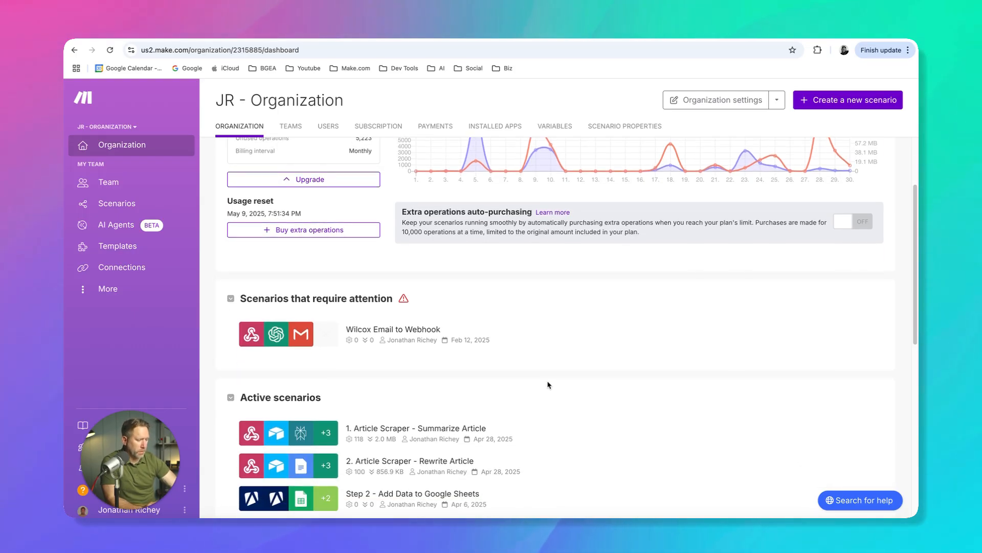
scroll(525, 325, down, 5)
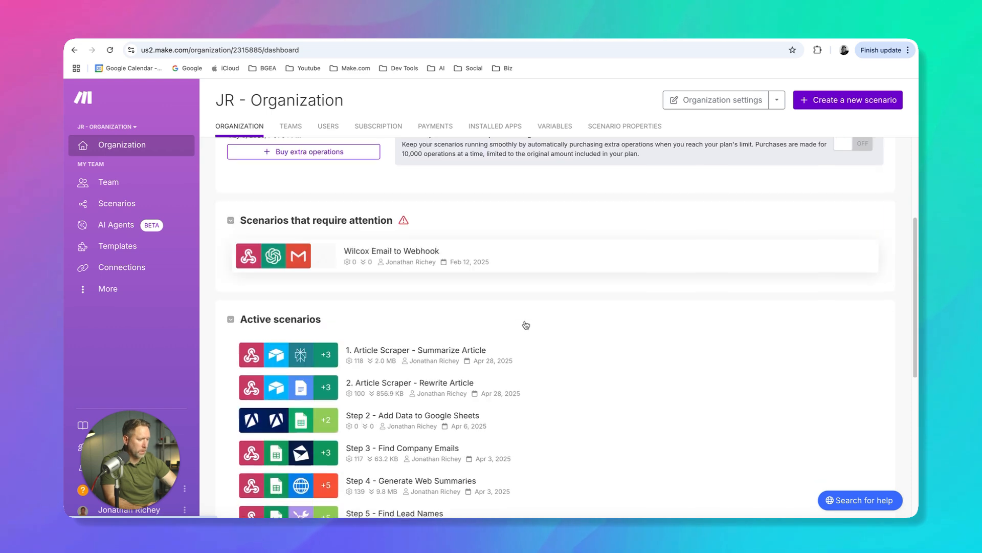
scroll(372, 358, down, 5)
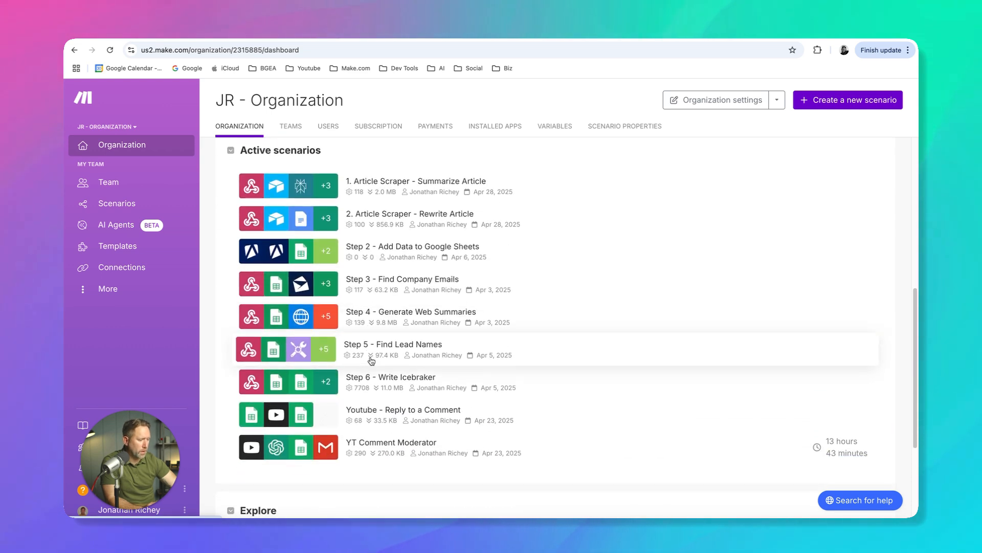
scroll(372, 361, down, 3)
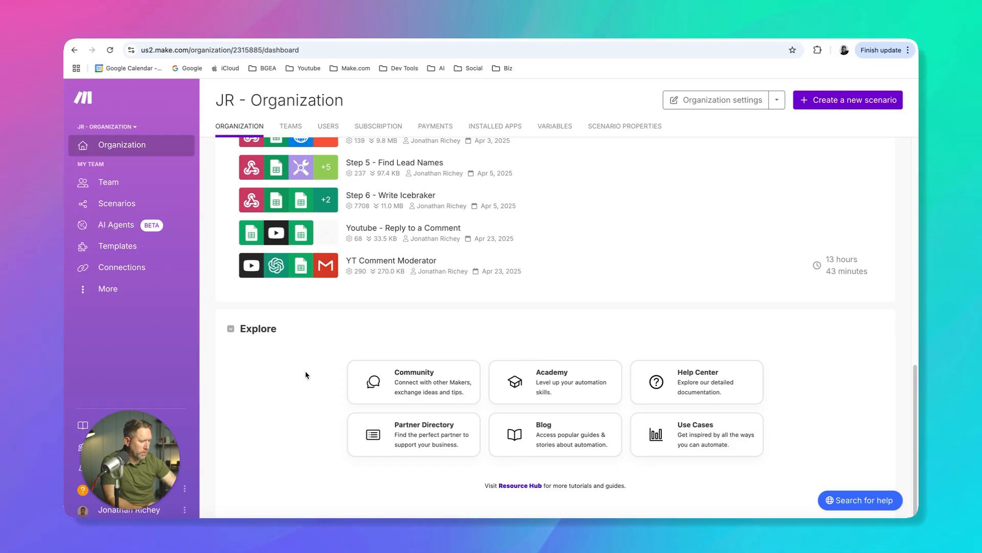
scroll(310, 373, up, 6)
scroll(315, 374, up, 10)
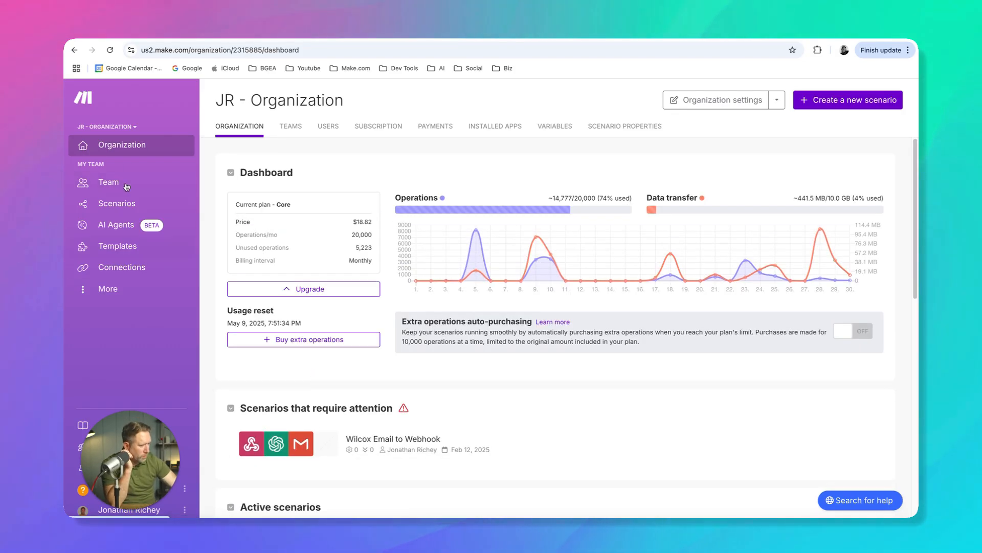
Create a new scenario in the Youtube folder of the team's scenarios
click(110, 206)
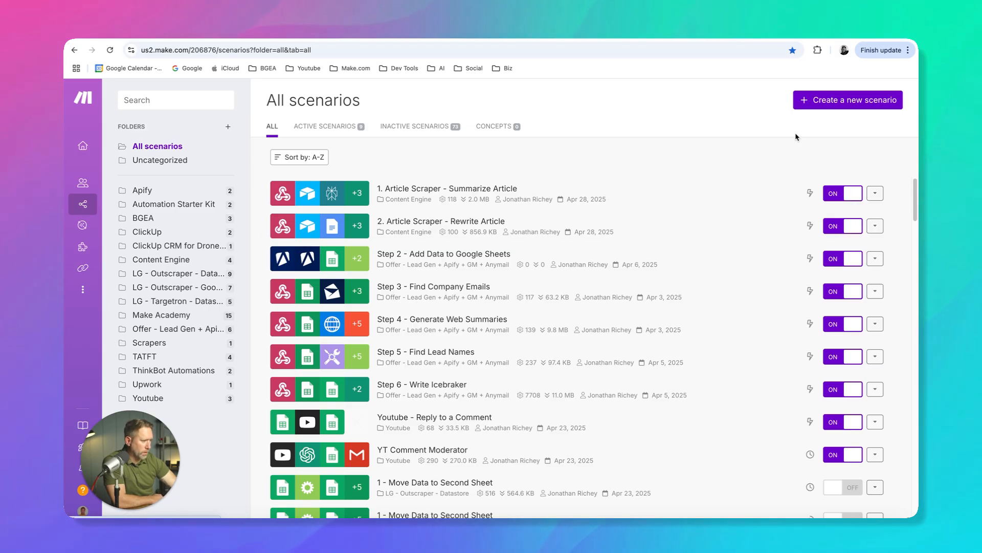
click(171, 399)
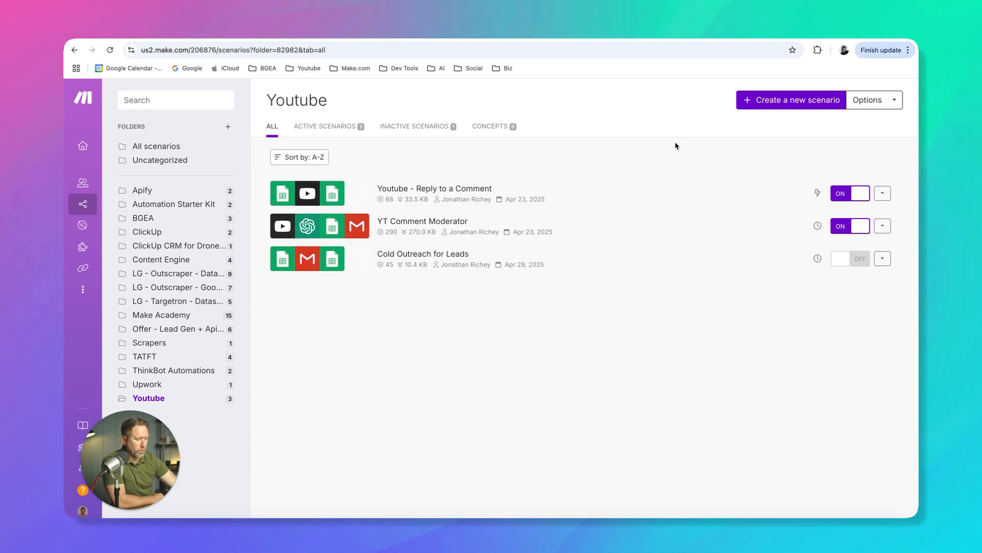
click(776, 105)
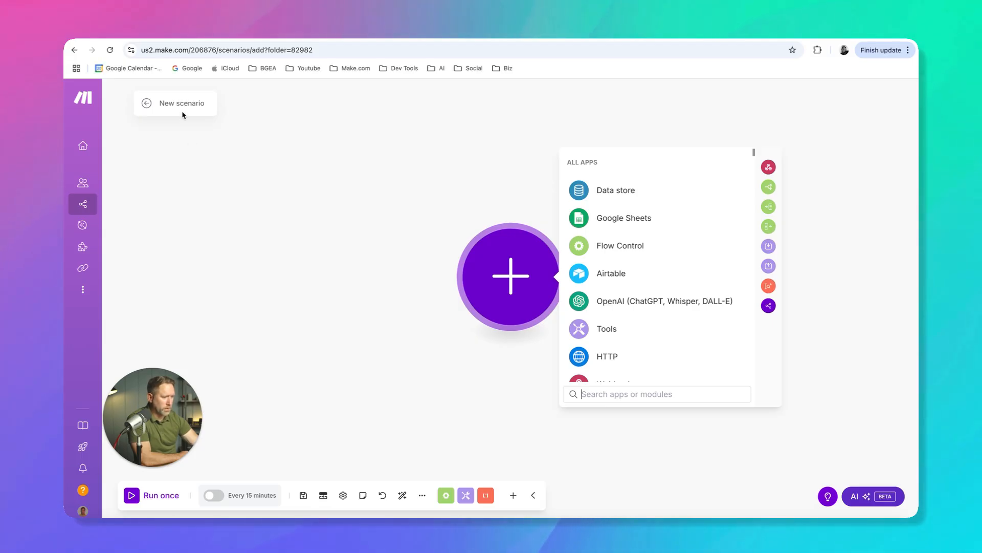
Rename the new scenario "Cold Outreach - Google Sheets + Gmail" and save it
key(BackSpace)
key(BackSpace)
key(BackSpace)
key(BackSpace)
key(BackSpace)
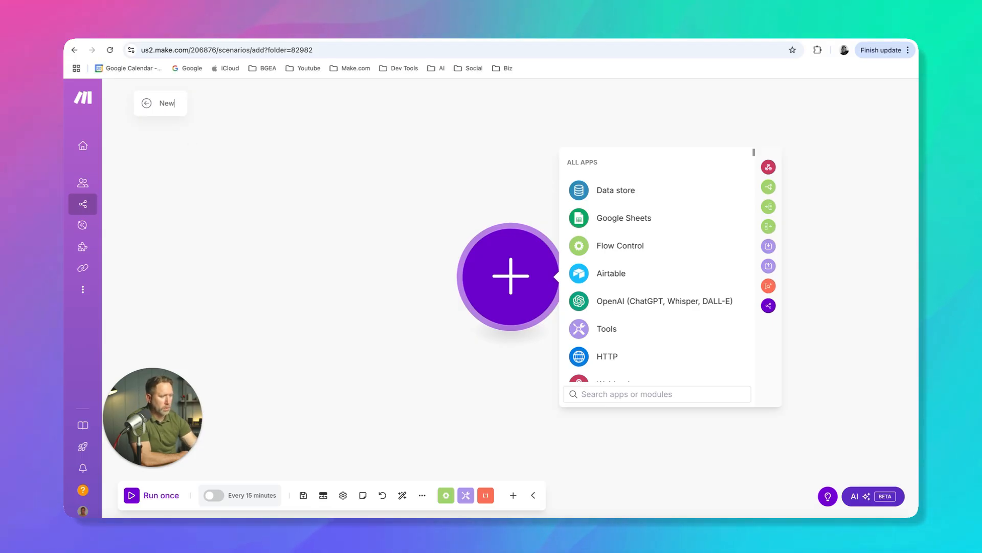
text(Co)
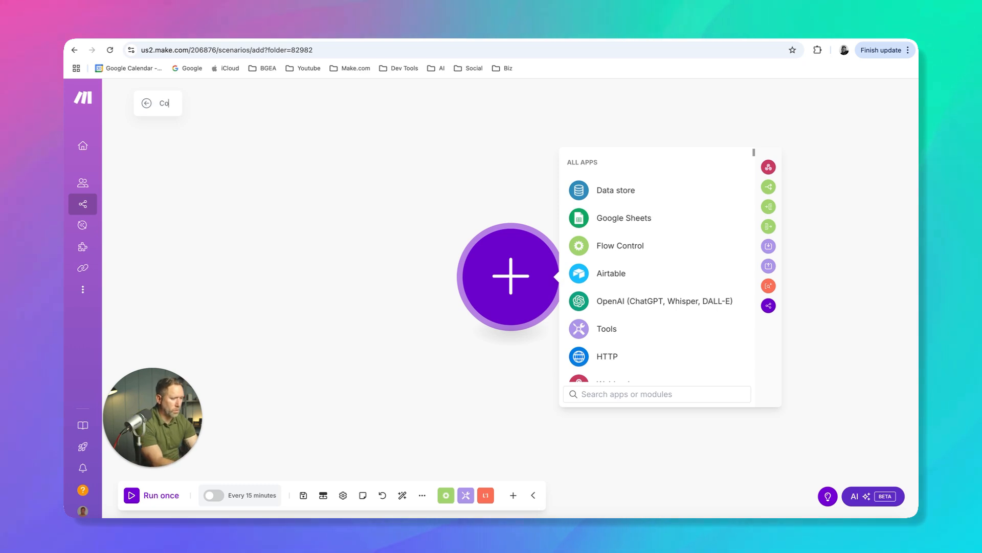
text(ld Outr)
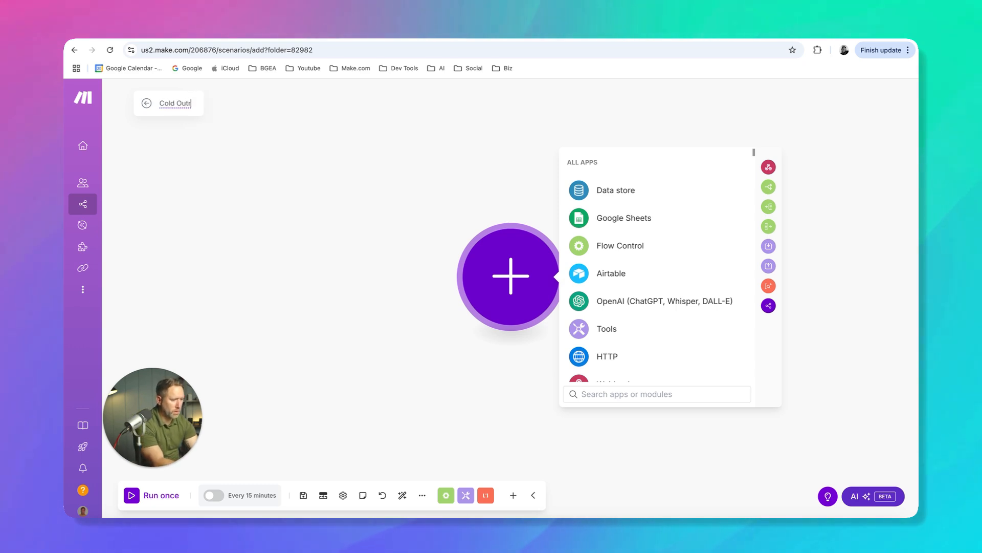
text(e)
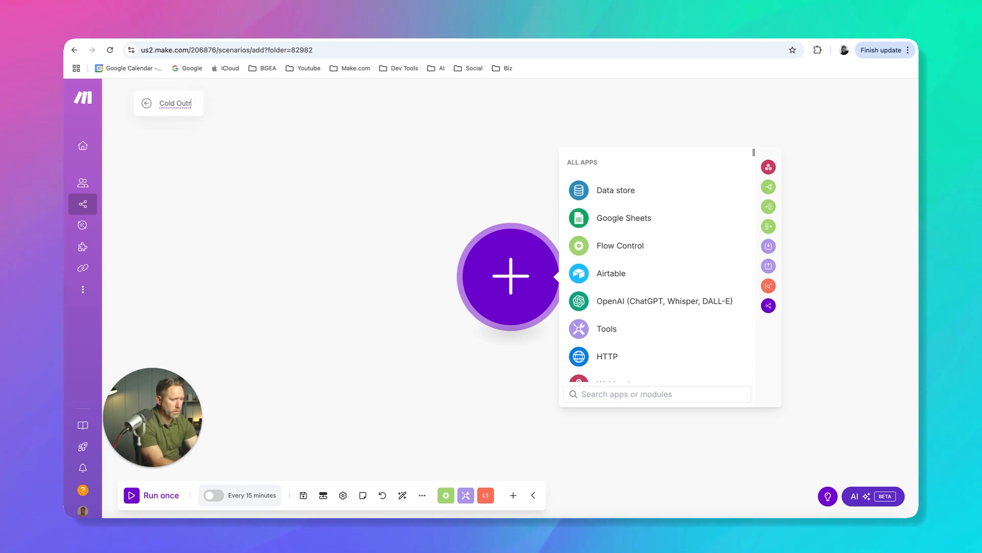
text(-)
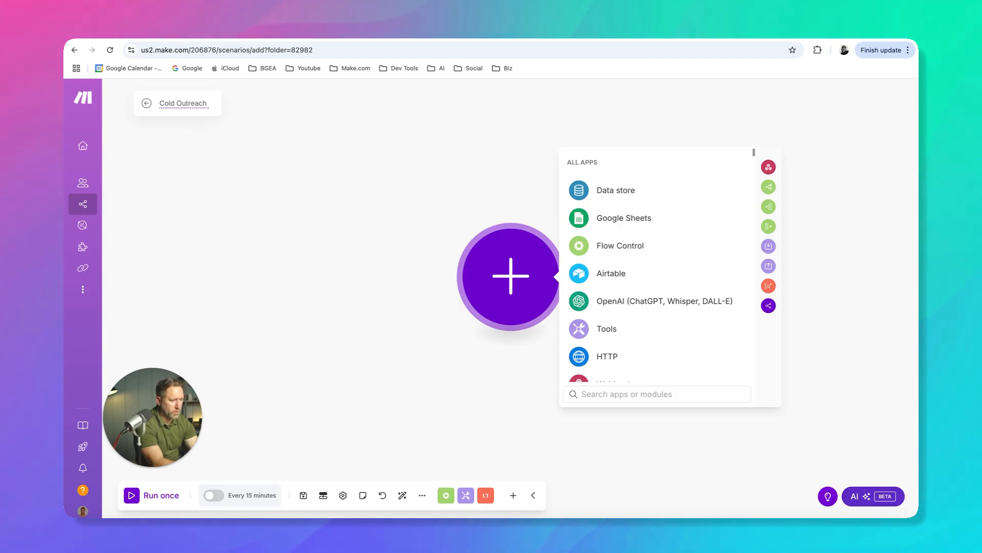
text( Gm)
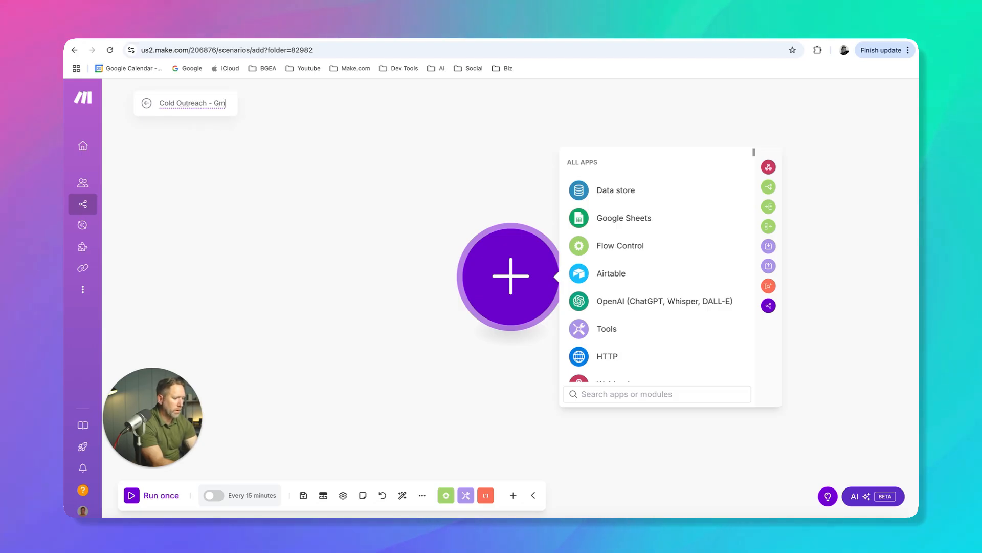
text(ogle Sheets + Gmail)
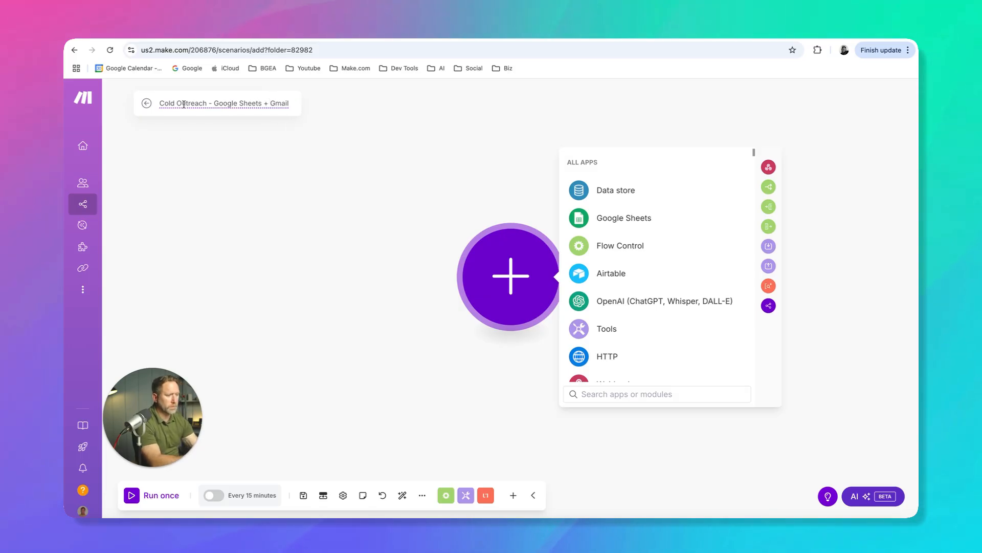
click(186, 172)
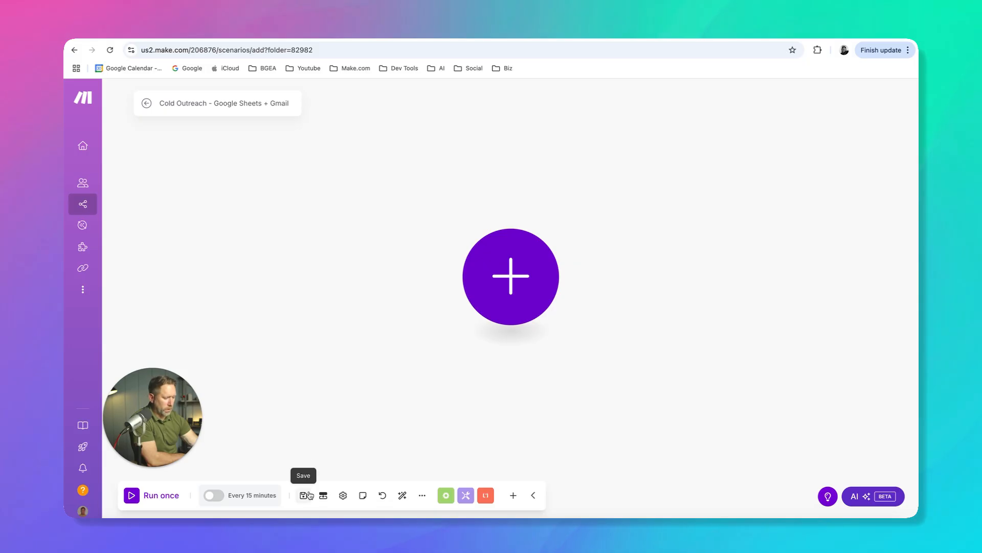
click(305, 495)
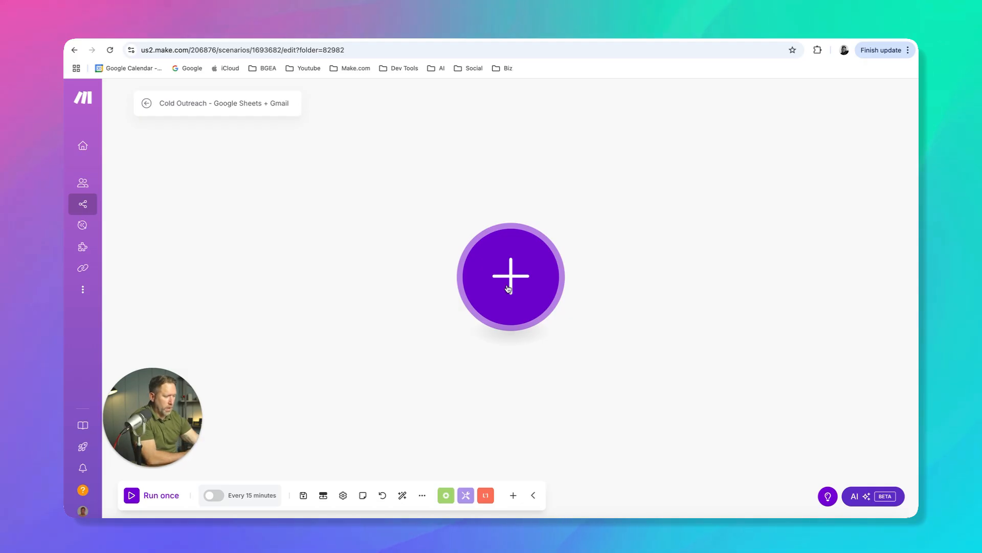
click(359, 32)
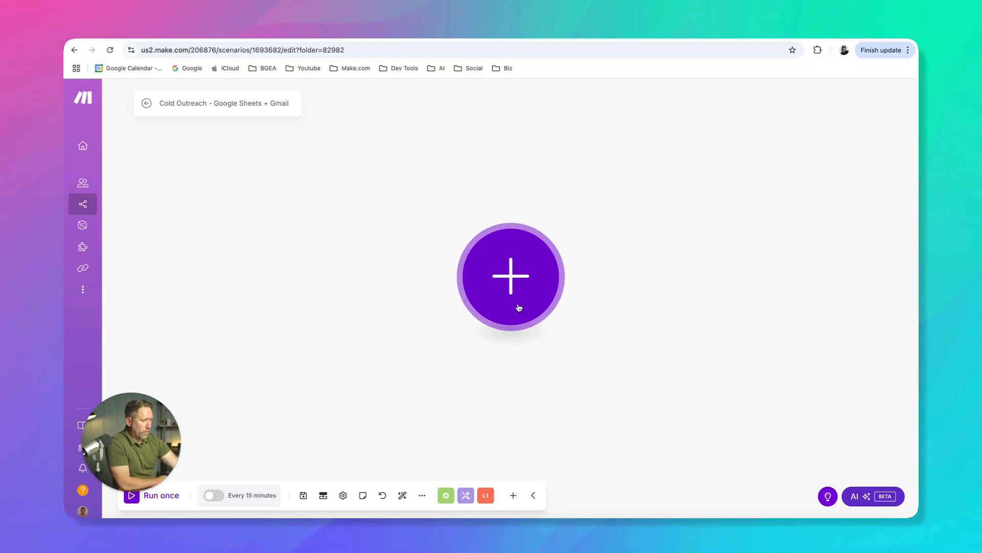
Start adding the scenario's first module by searching the apps for "google sheets" and showing all Google Sheets modules
click(512, 270)
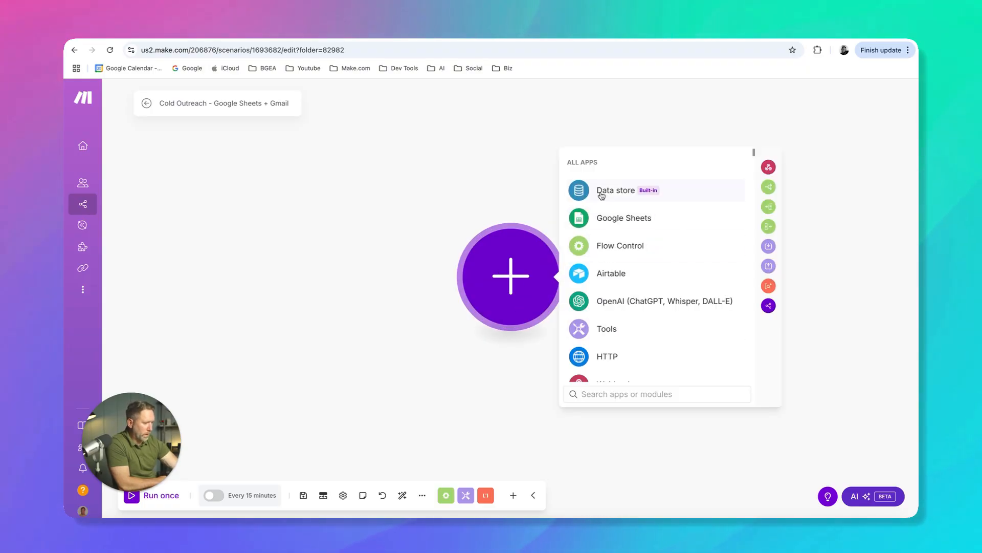
scroll(617, 286, down, 3)
scroll(617, 287, down, 5)
scroll(614, 273, down, 9)
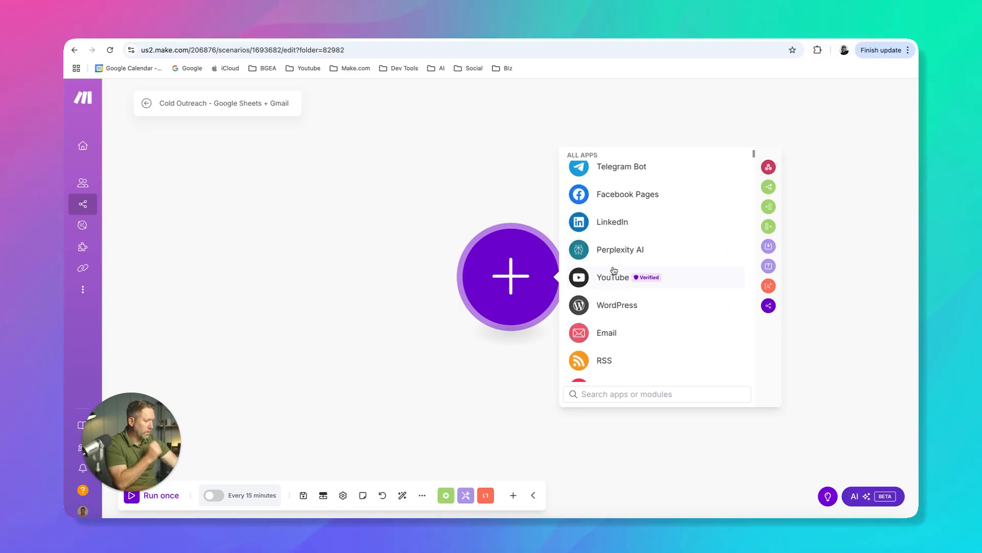
scroll(615, 277, down, 4)
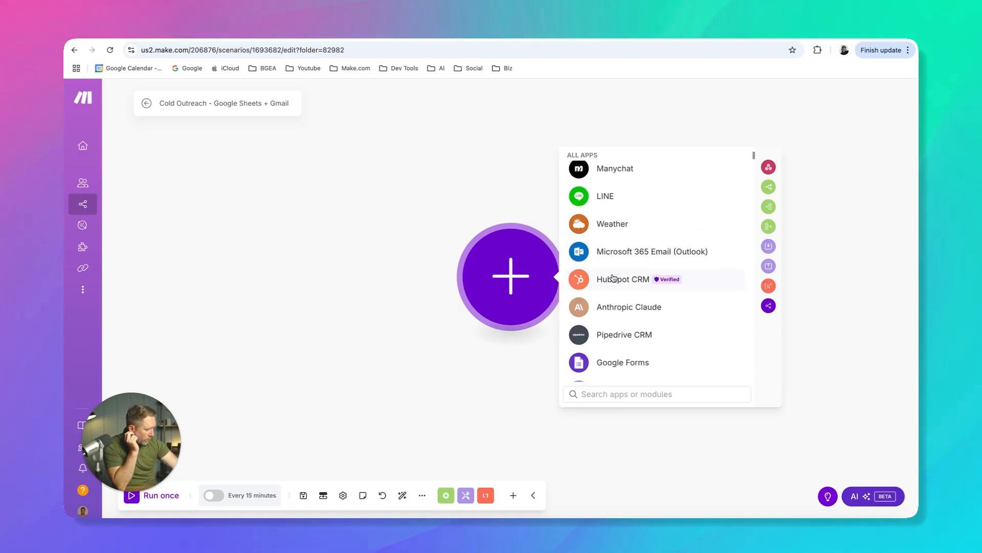
click(618, 393)
text(google)
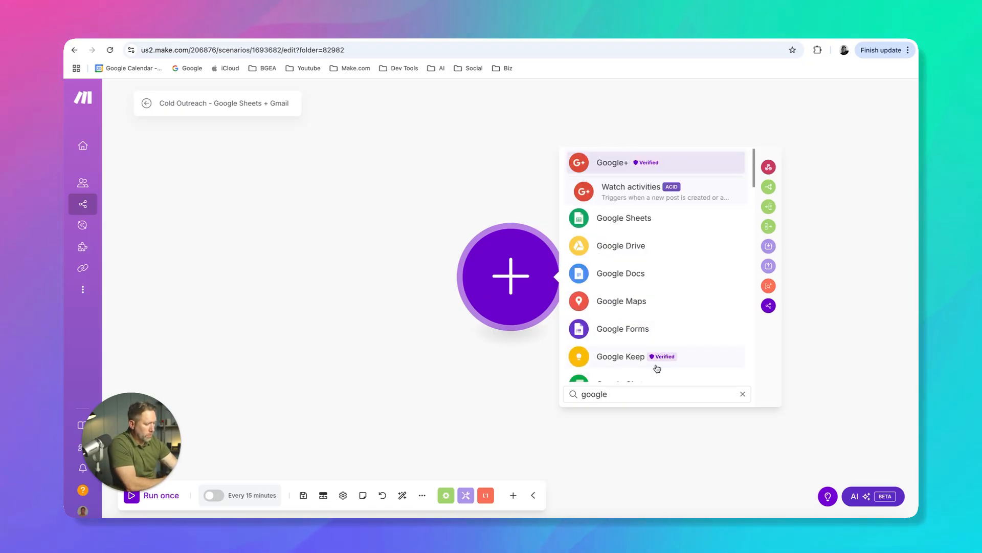
text( sheets)
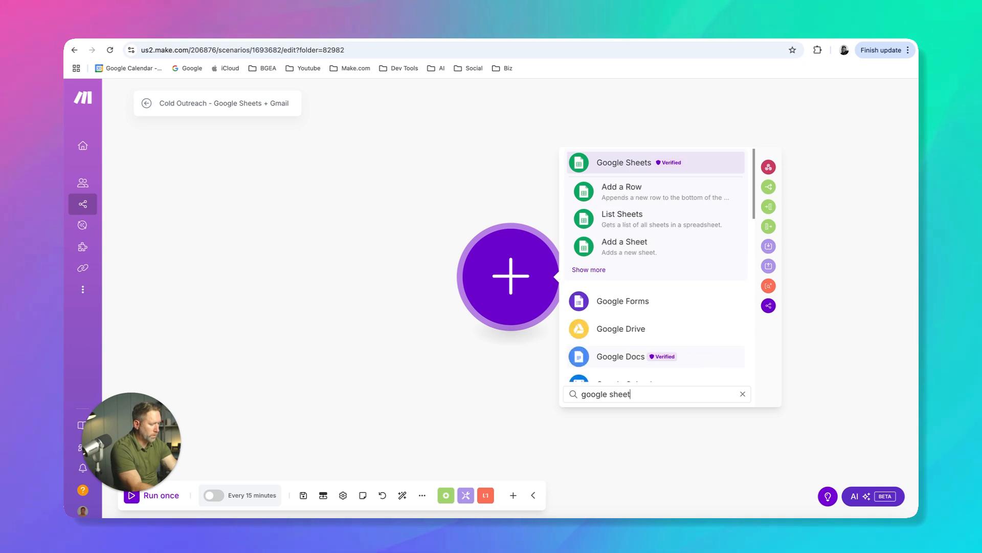
click(592, 272)
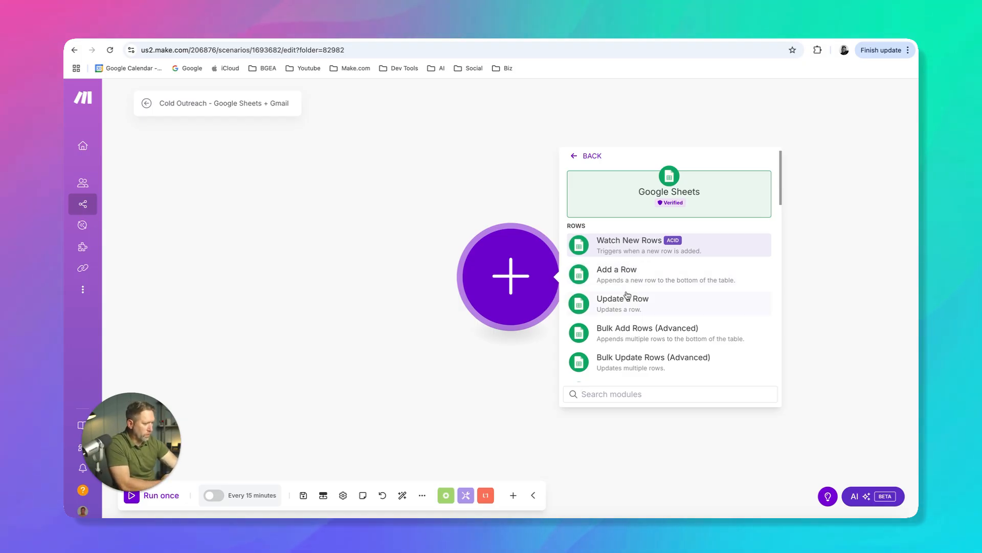
Add the Google Sheets Search Rows module as the scenario's first module
scroll(627, 313, down, 5)
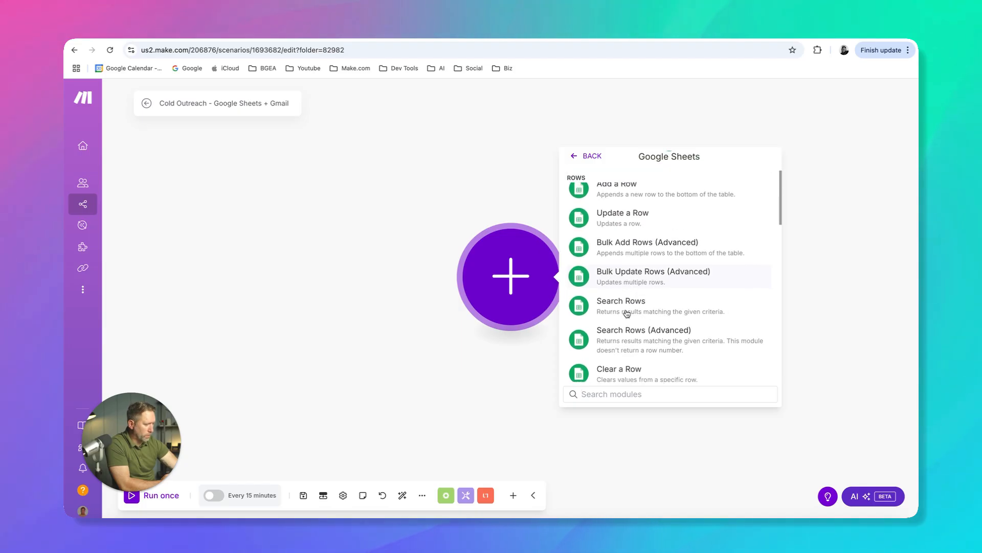
scroll(627, 313, down, 8)
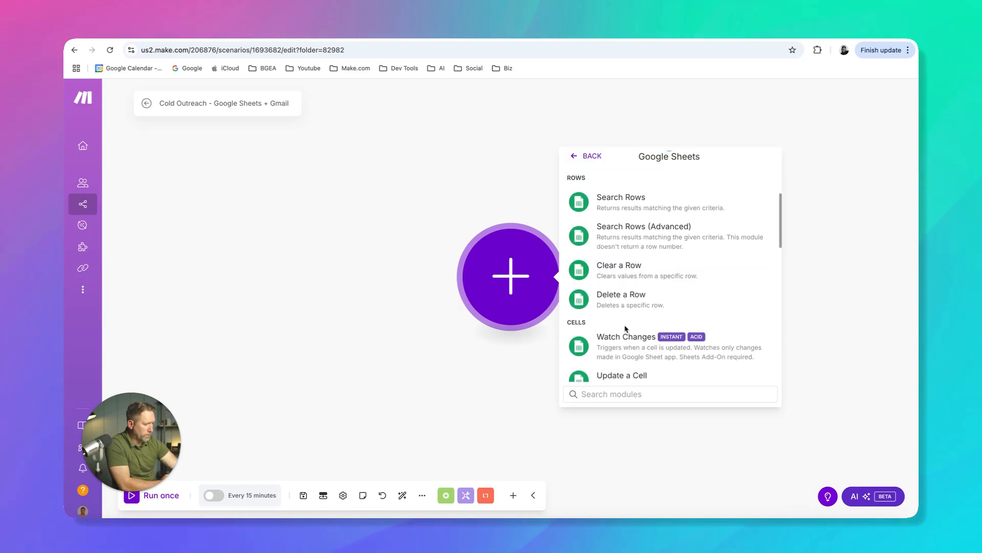
scroll(630, 302, down, 3)
scroll(630, 302, up, 8)
scroll(629, 303, up, 3)
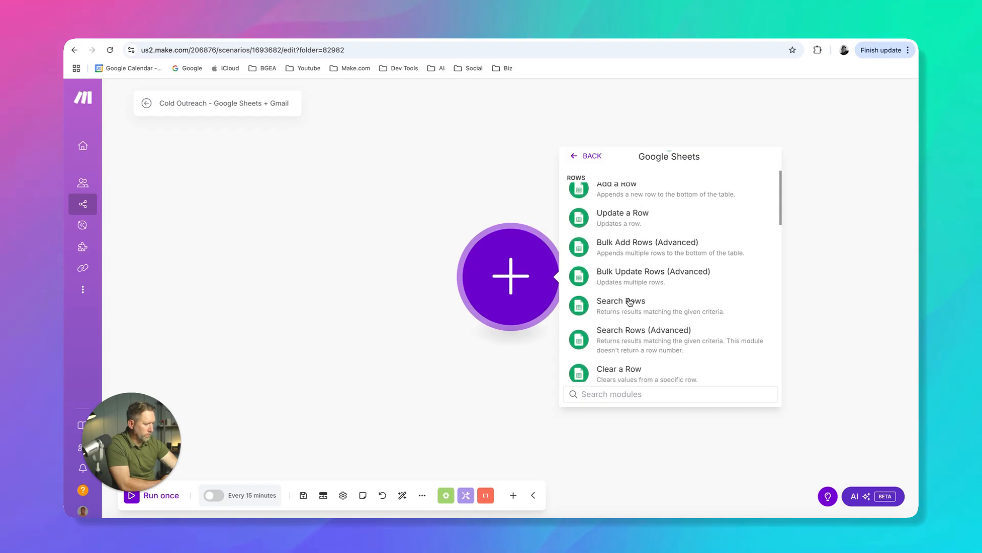
scroll(633, 289, up, 3)
scroll(633, 289, down, 3)
scroll(624, 306, down, 1)
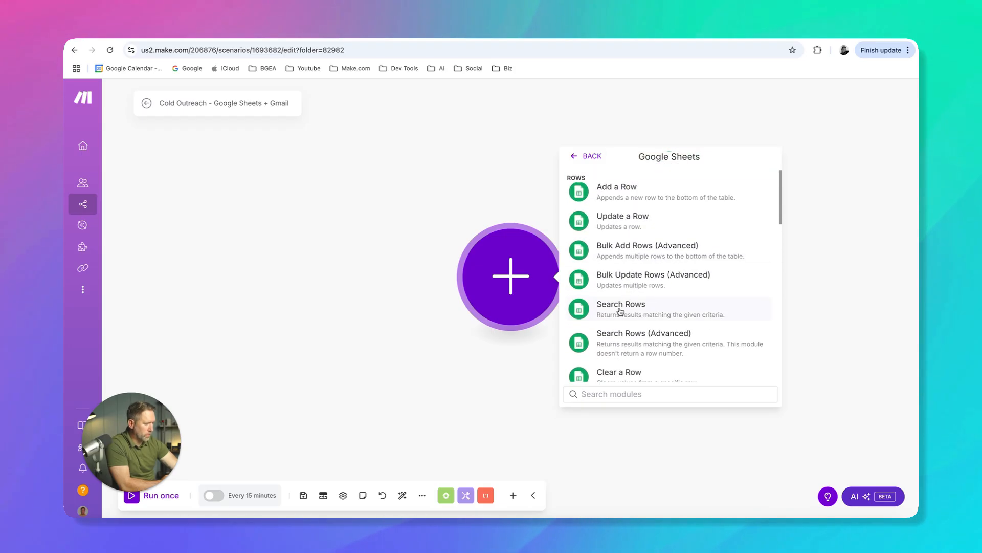
click(621, 307)
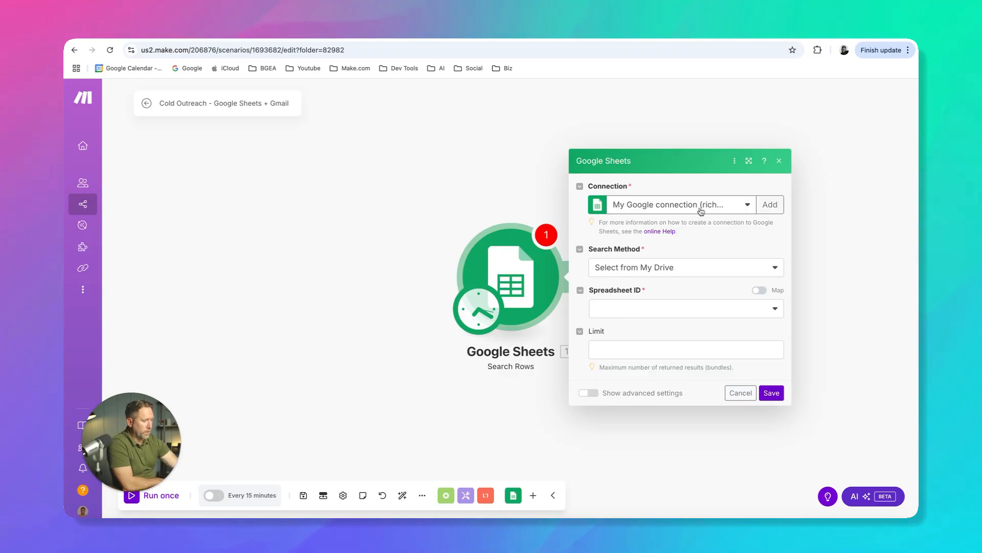
Use the existing Google connection for the Search Rows module and check the leads spreadsheet's title in Google Sheets
click(749, 205)
click(693, 222)
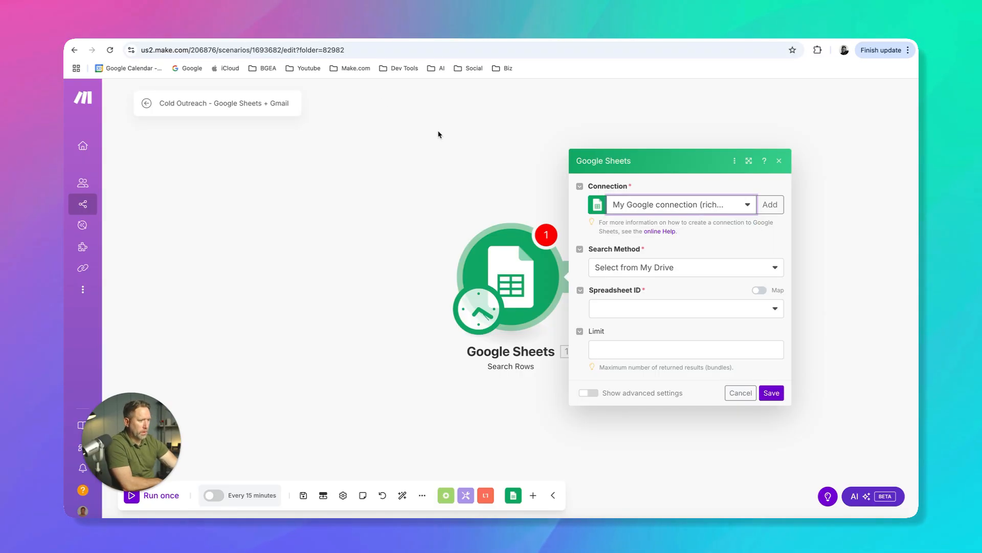
click(292, 31)
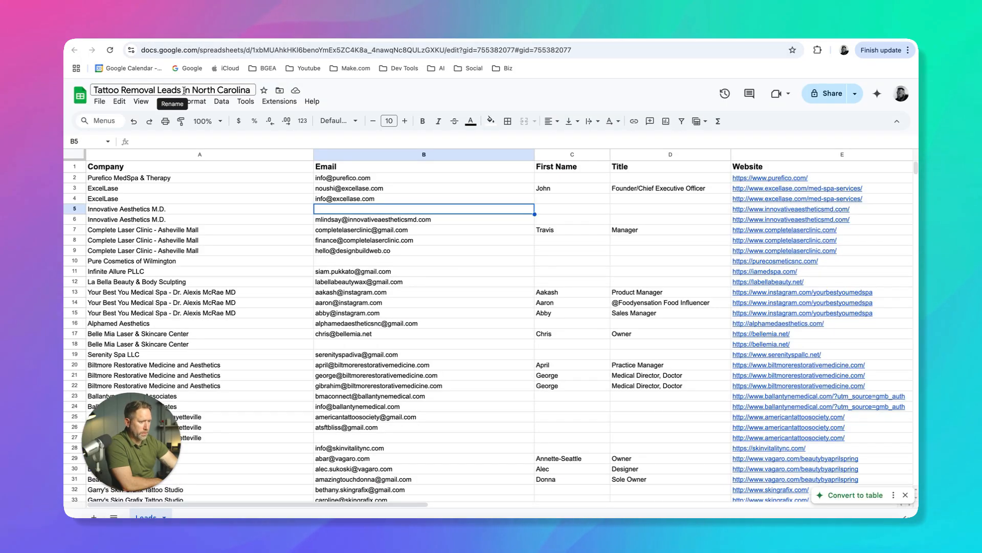
click(402, 32)
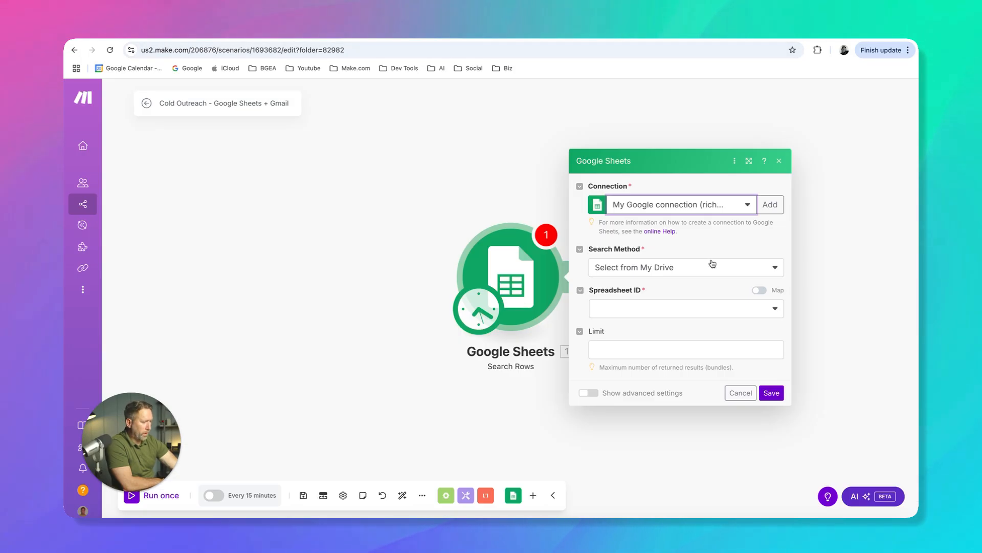
Search the Drive spreadsheets for "Tattoo" and choose "Tattoo Removal Leads in North Carolina" as the module's spreadsheet
click(775, 311)
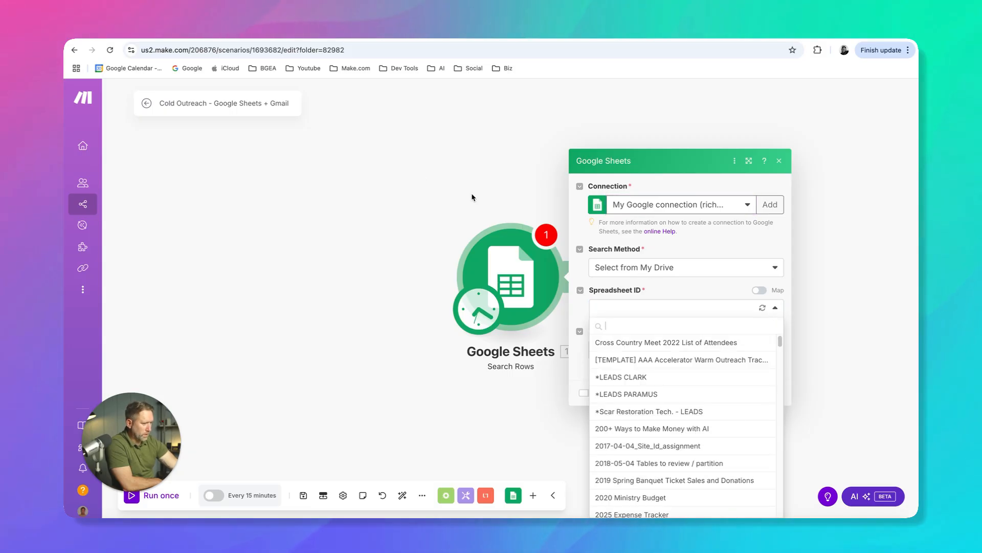
click(256, 32)
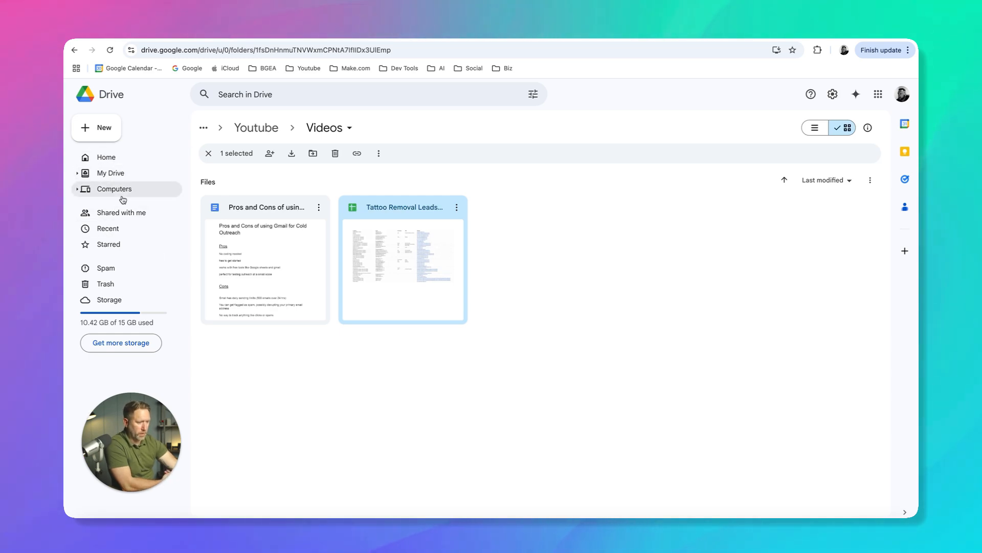
click(370, 41)
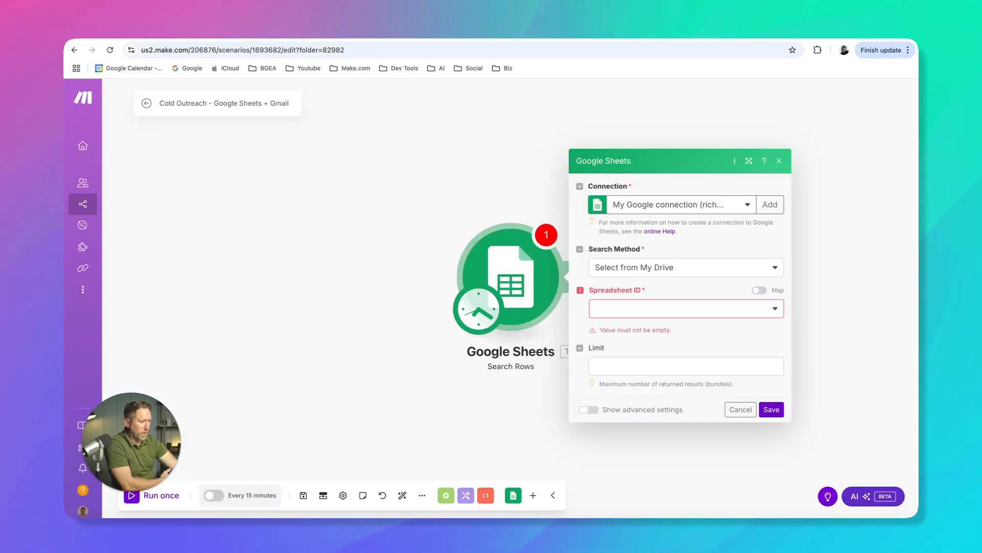
click(637, 310)
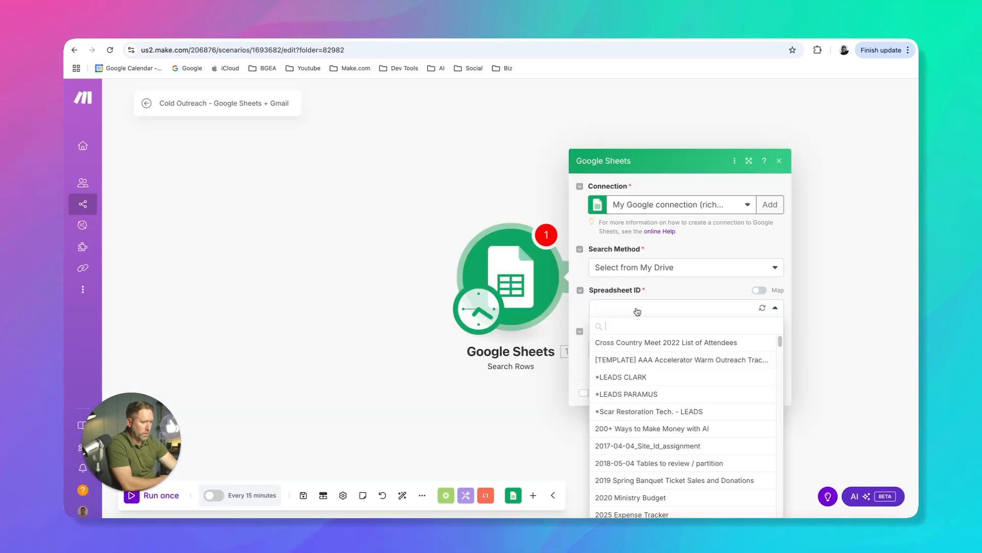
text(Tattoo)
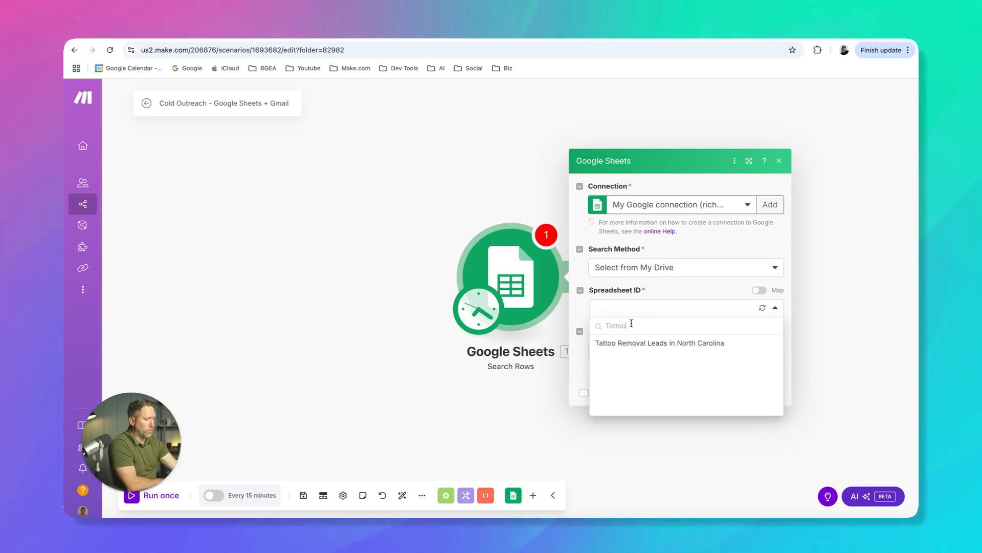
click(629, 343)
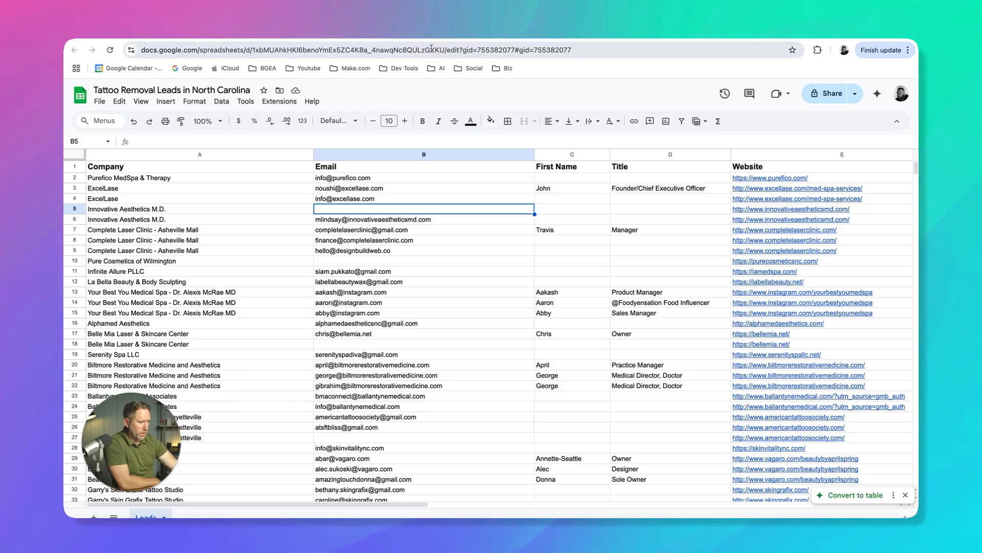
Check the tab name in the leads spreadsheet and set the module's sheet name to Leads
click(415, 33)
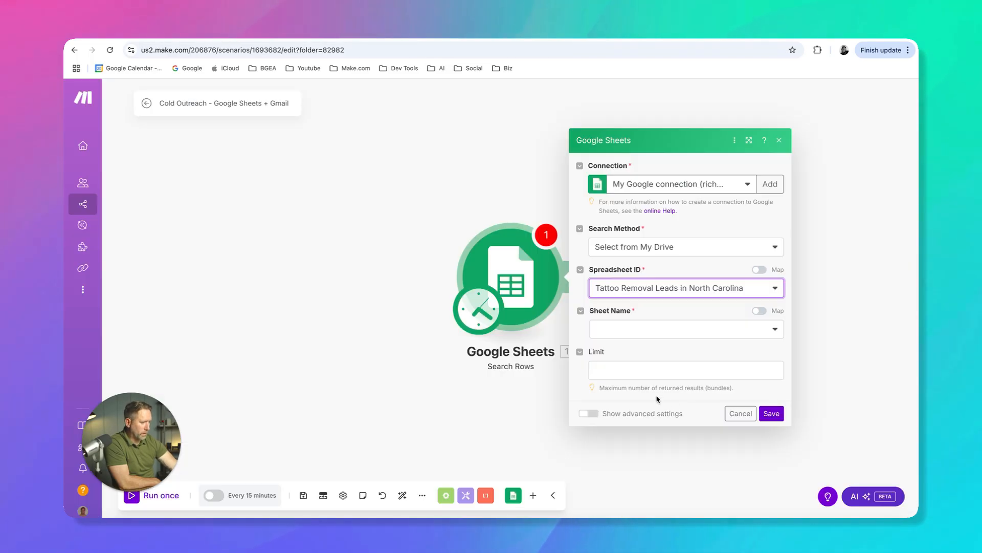
click(774, 330)
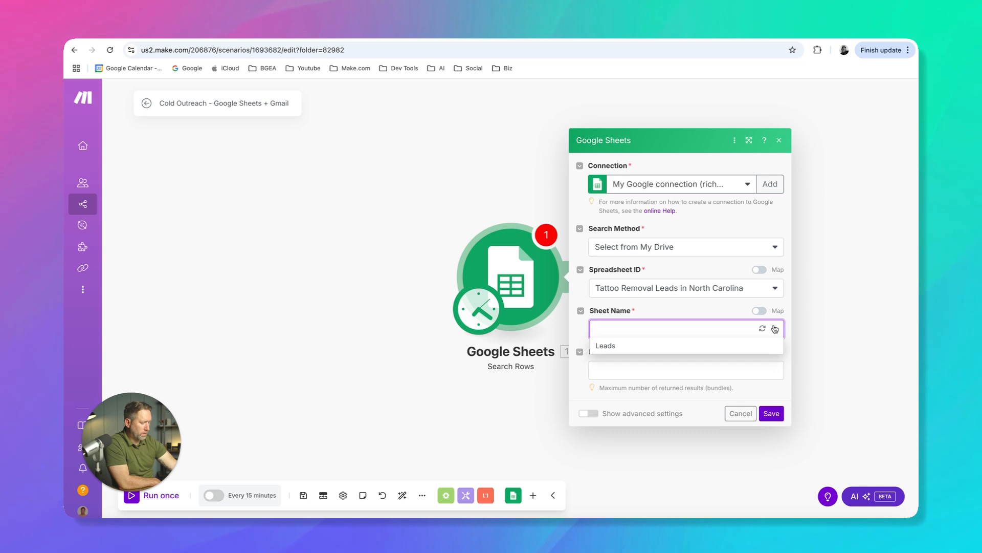
click(614, 345)
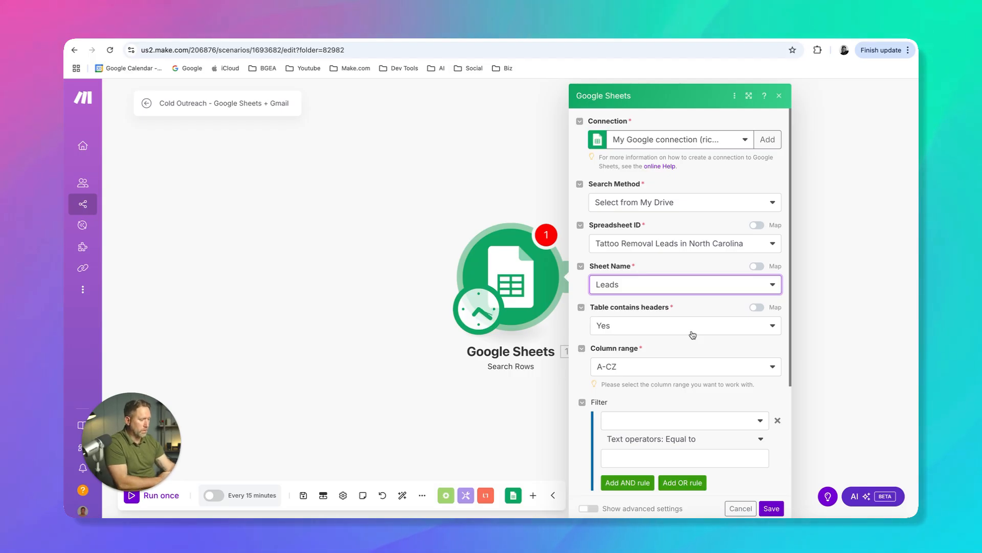
Look through the lead rows, limit the search to 5 results, and save the module and the scenario
scroll(665, 345, down, 3)
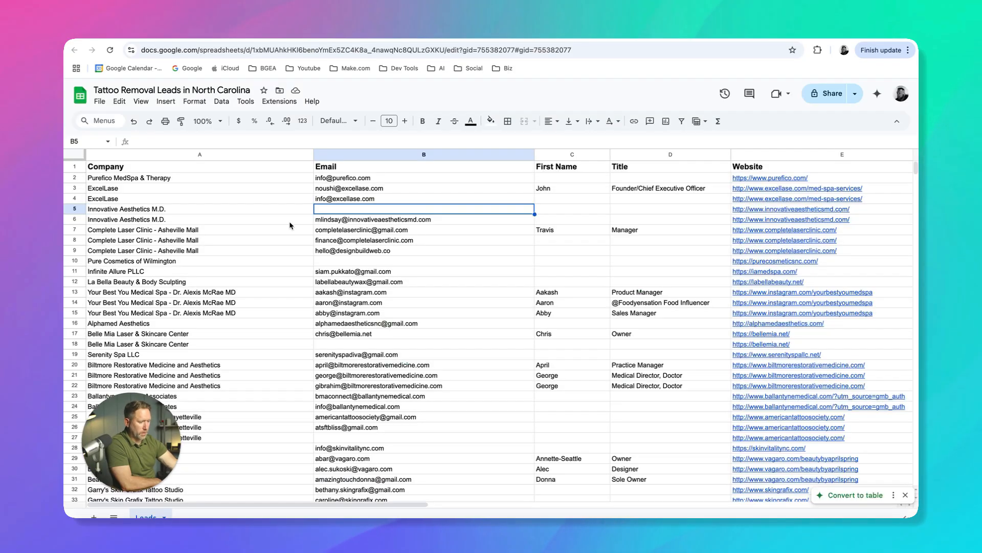
scroll(262, 336, down, 10)
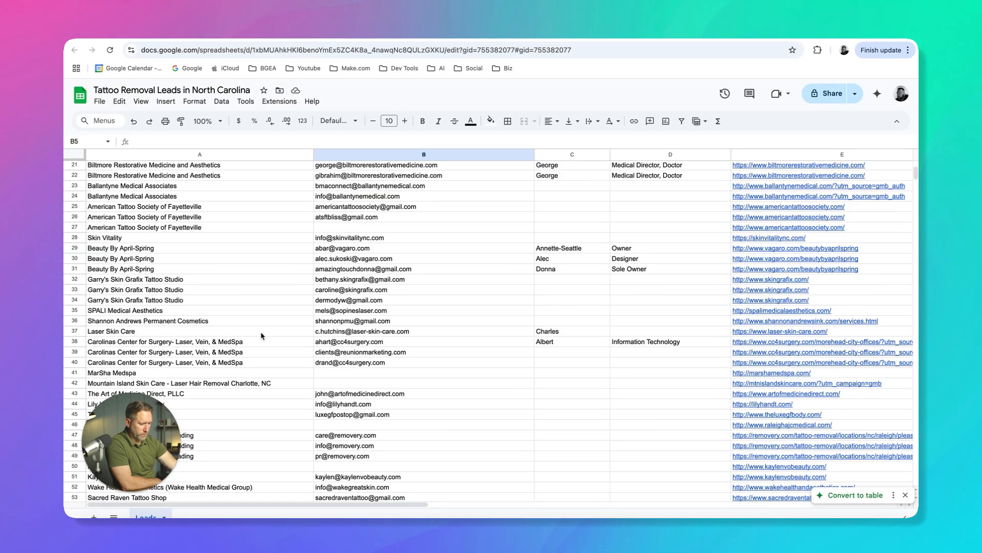
scroll(262, 335, down, 5)
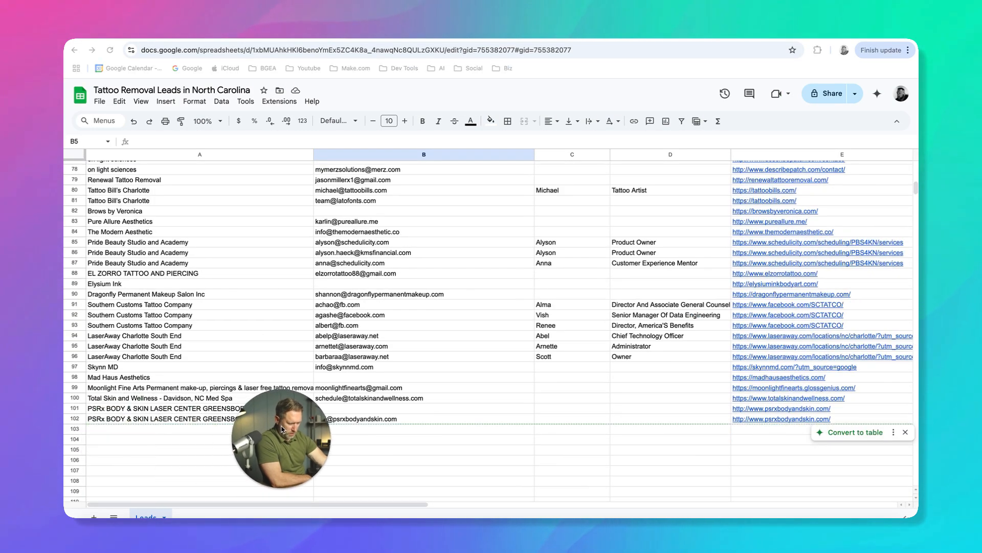
drag(182, 425, 143, 426)
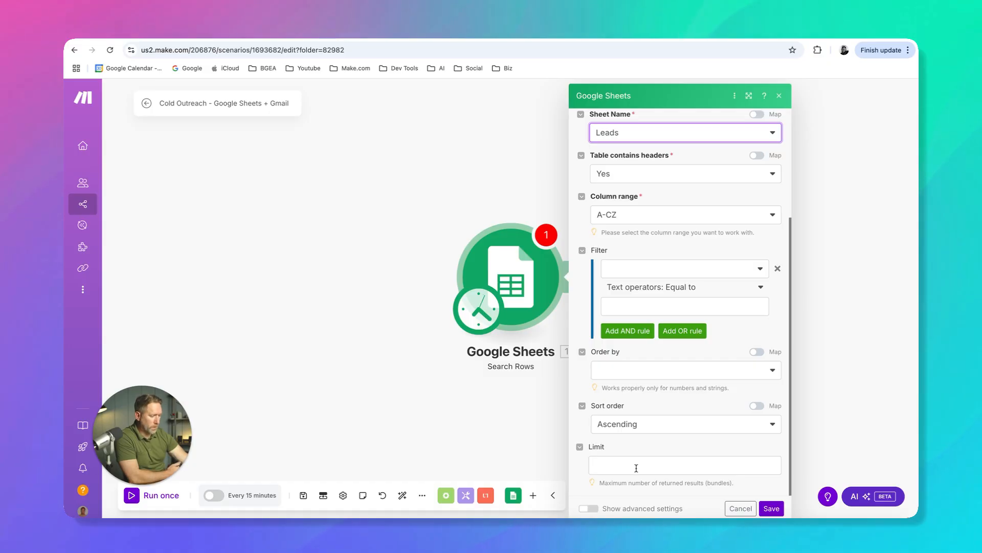
click(636, 468)
text(5)
click(659, 446)
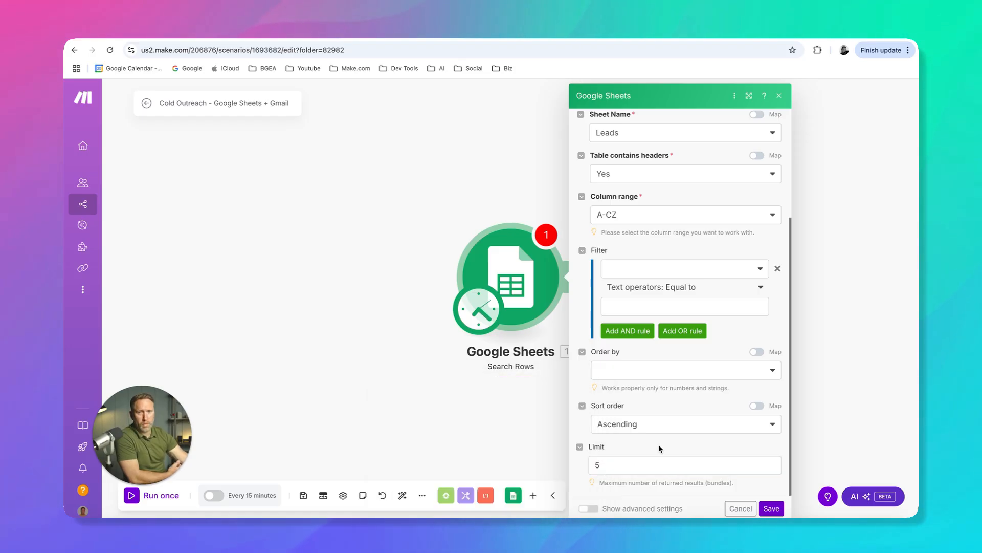
click(771, 509)
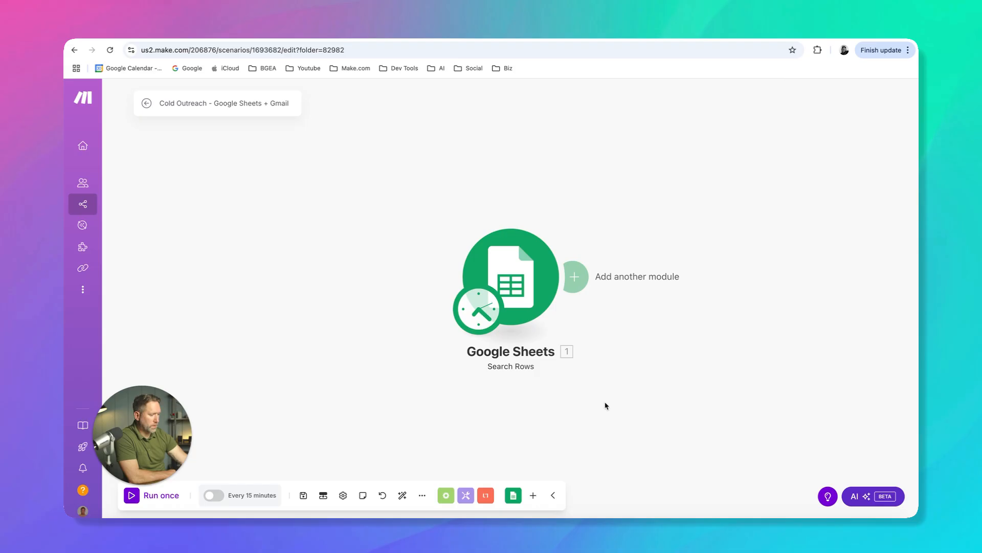
click(303, 495)
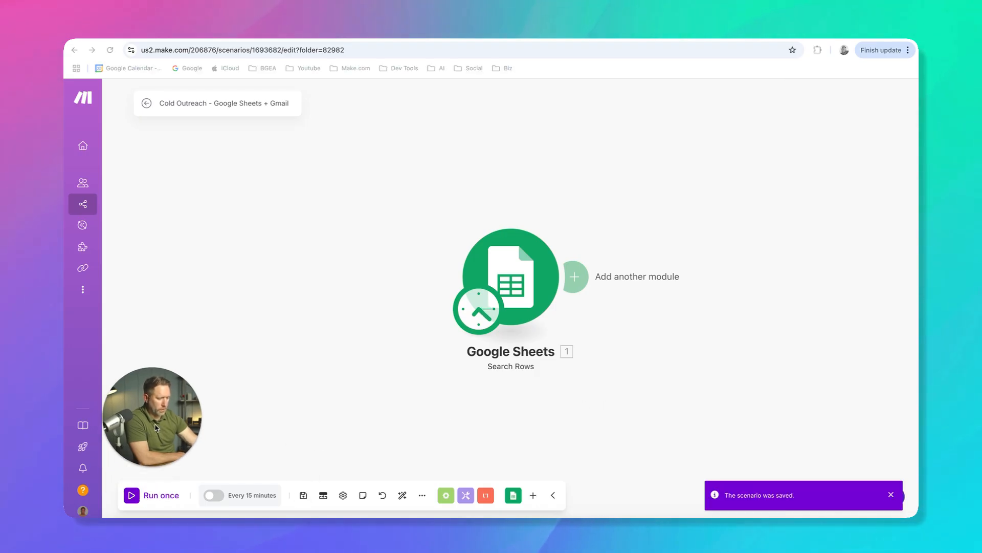
Run the scenario once to test the Search Rows module and open its execution results
right_click(508, 277)
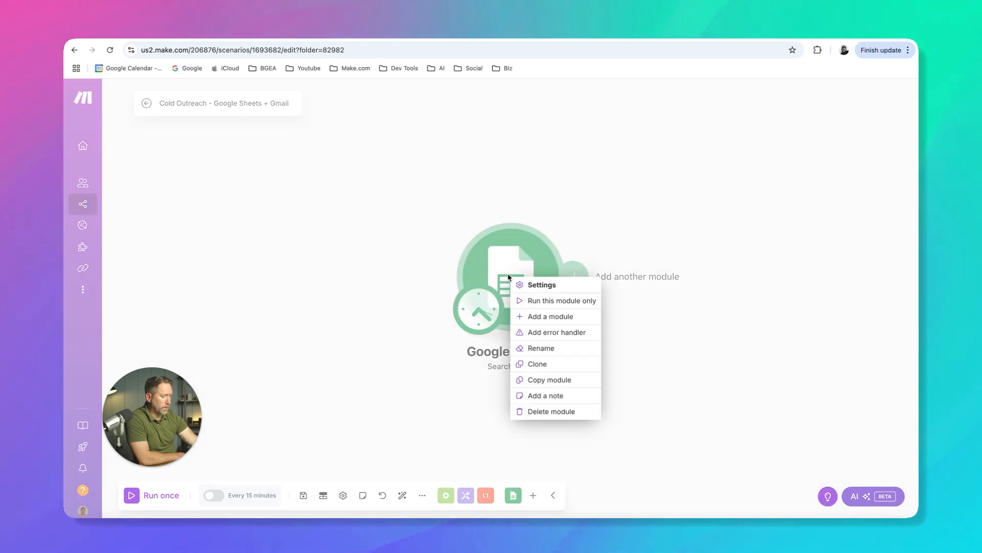
click(409, 305)
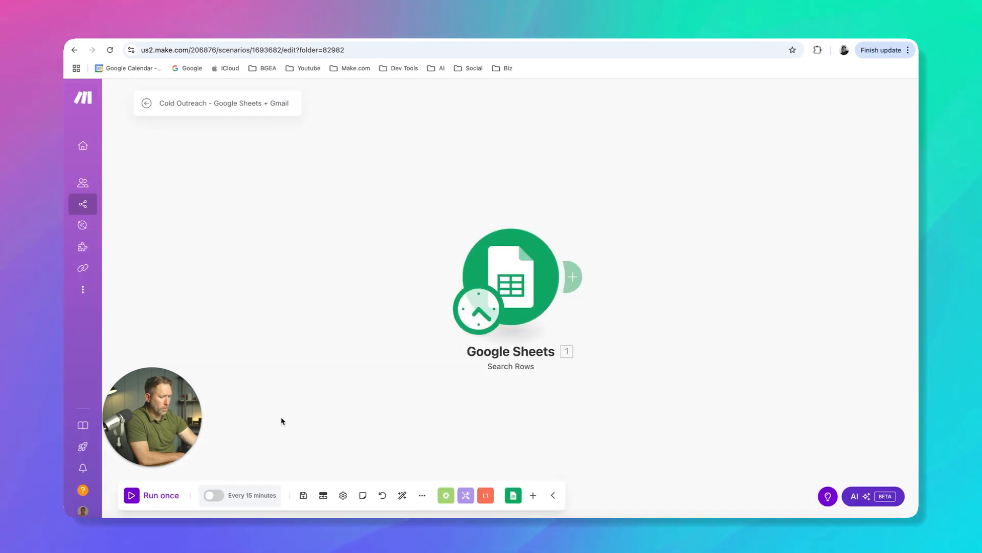
click(131, 495)
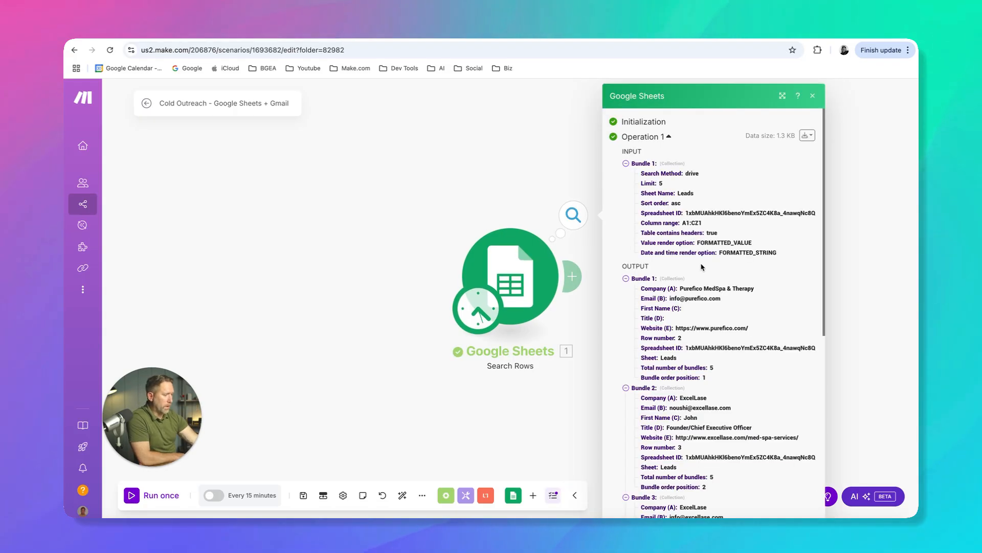
Collapse all five output bundles and the input bundle in the Search Rows results
click(626, 278)
click(625, 289)
click(626, 300)
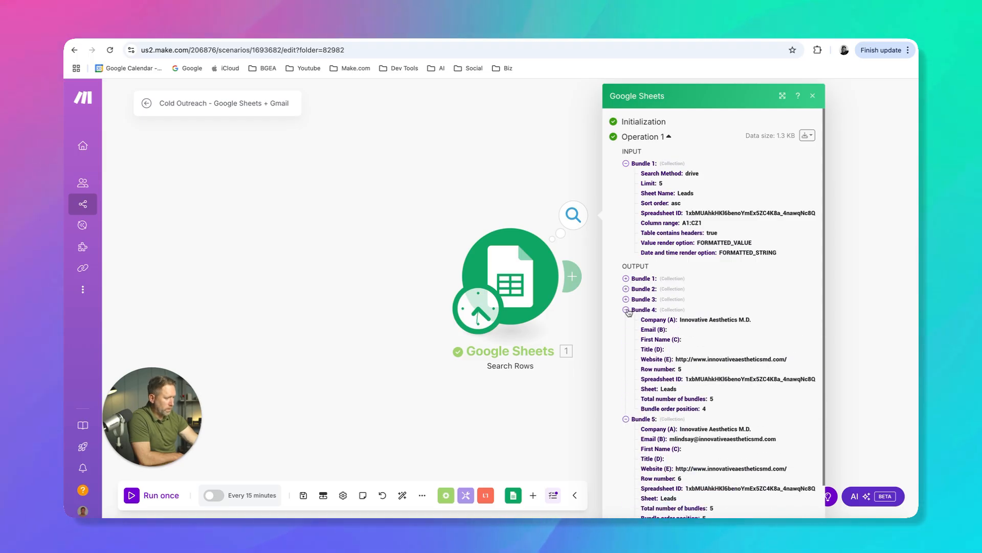
click(626, 310)
click(626, 320)
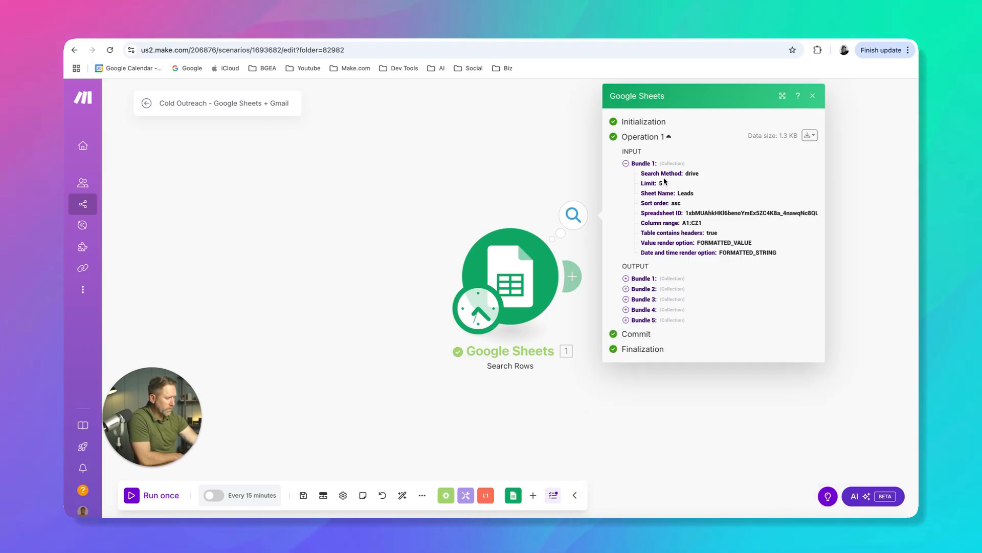
click(626, 164)
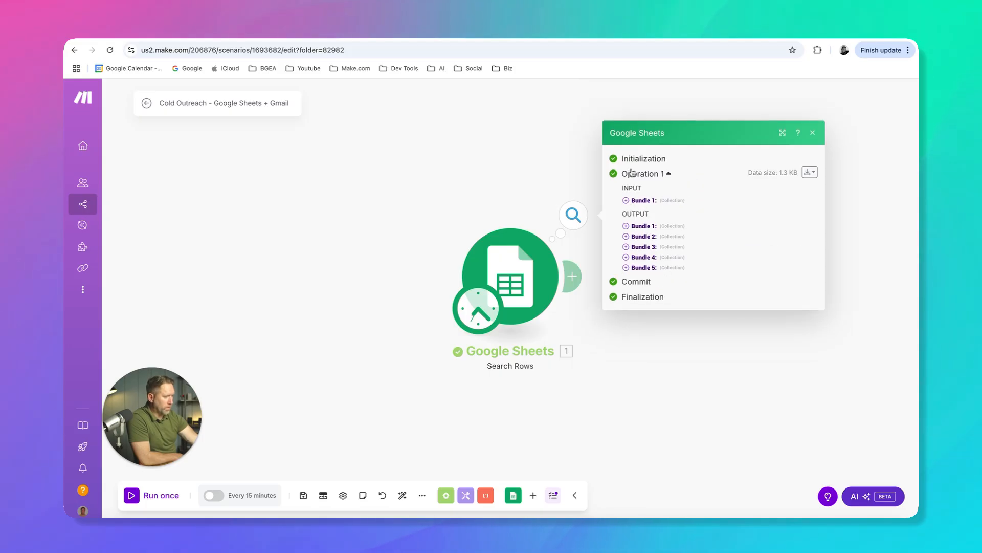
Examine the input bundle's search settings and the lead fields returned in the first output bundle
double_click(627, 188)
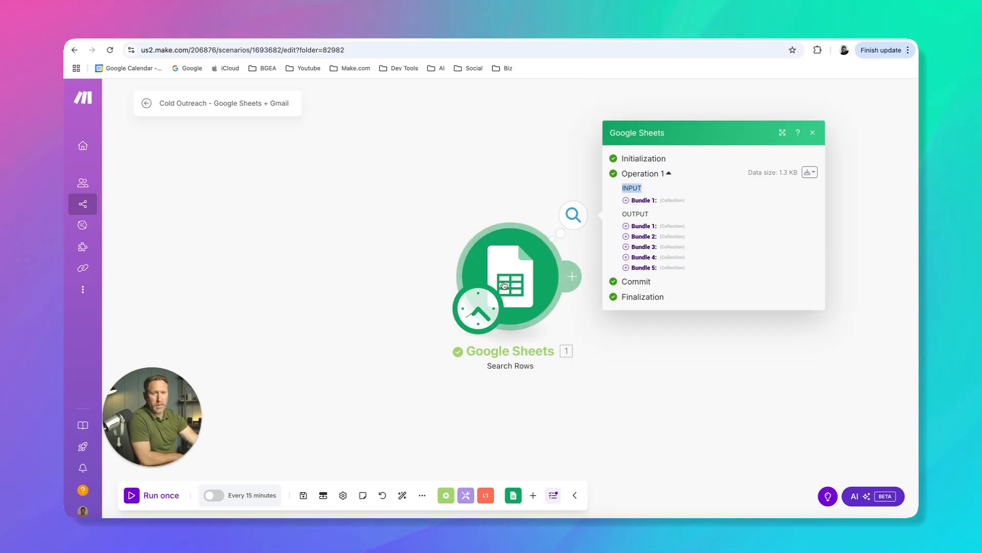
click(630, 201)
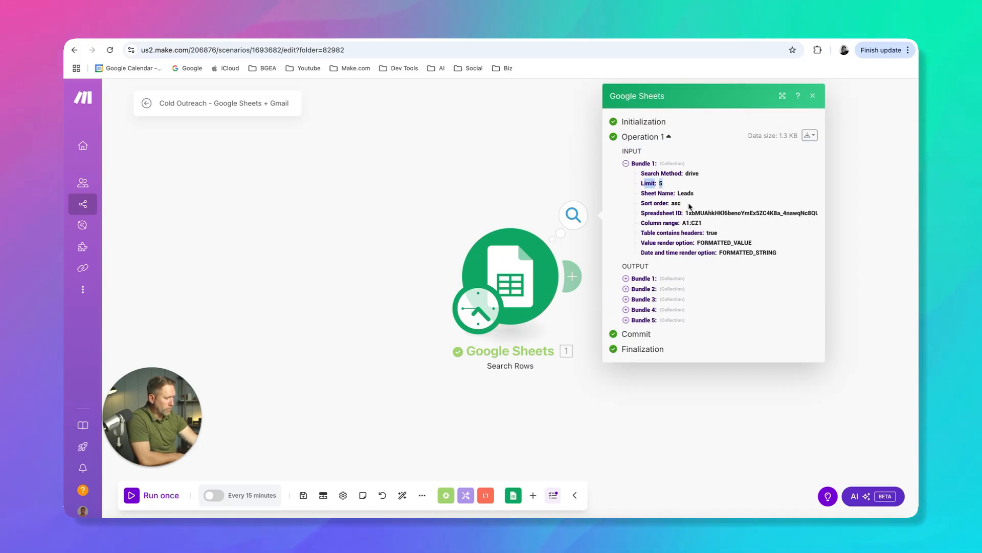
mouse_move(679, 192)
mouse_down()
mouse_move(687, 191)
mouse_move(681, 203)
mouse_up()
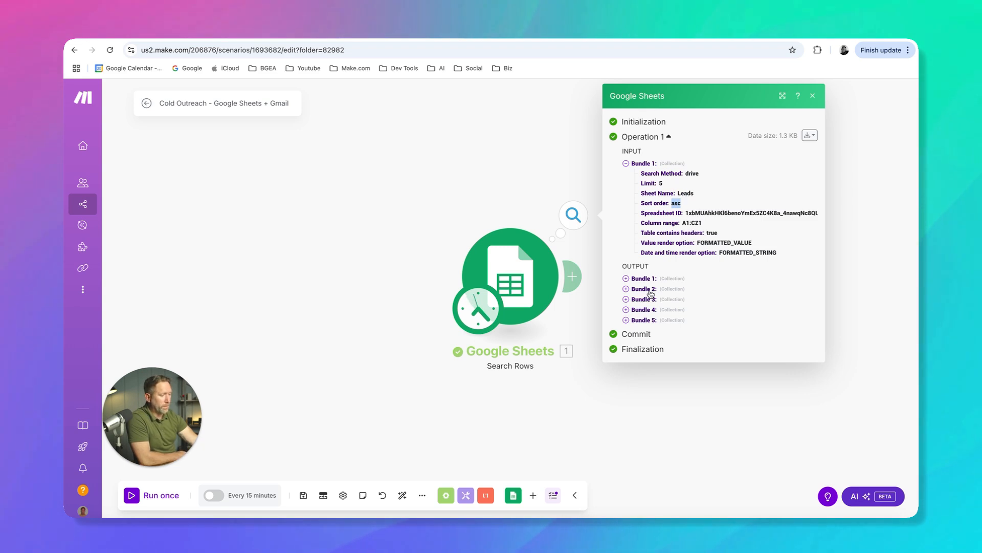
click(626, 279)
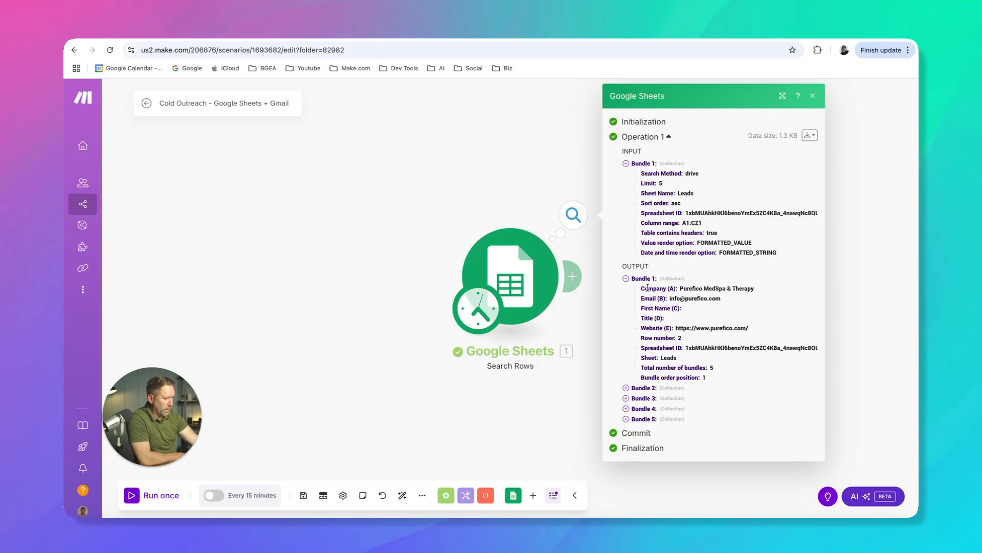
drag(642, 289, 711, 376)
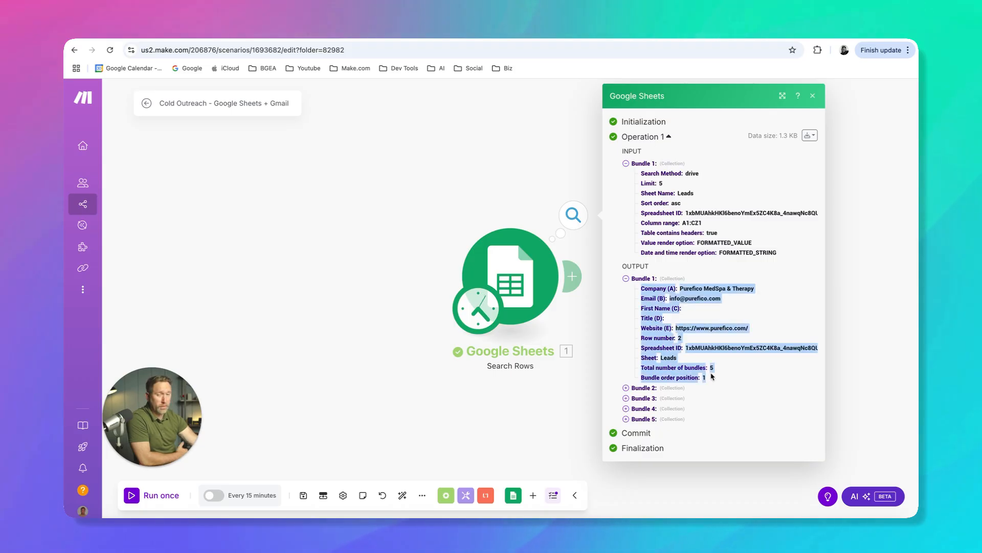
Compare the company and website values in the first output bundle with the first lead row in the spreadsheet
click(690, 280)
click(627, 280)
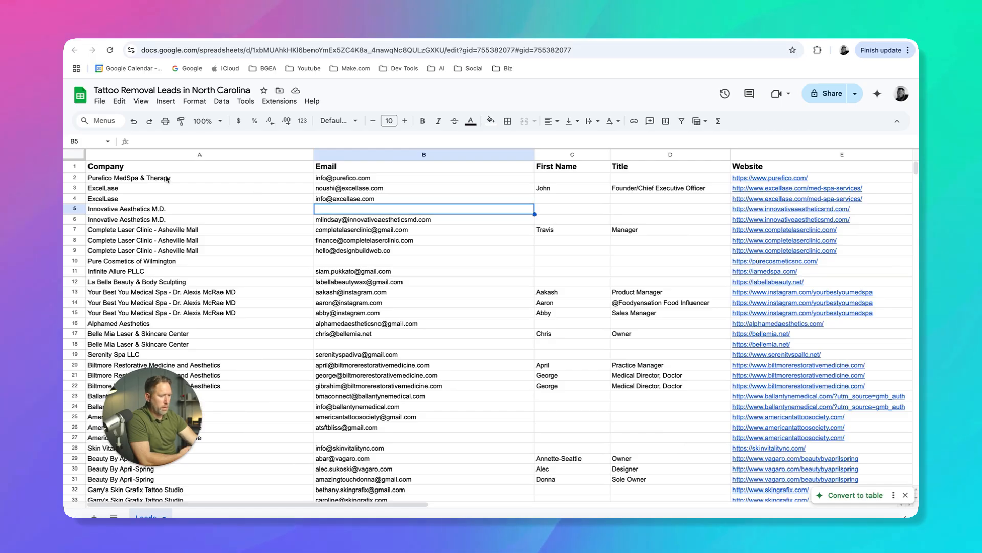
click(134, 180)
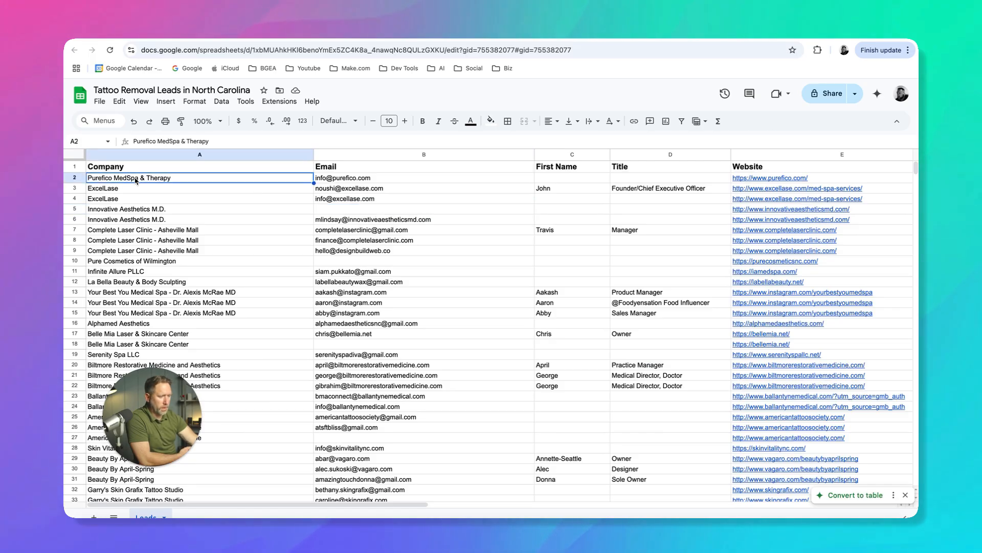
click(395, 39)
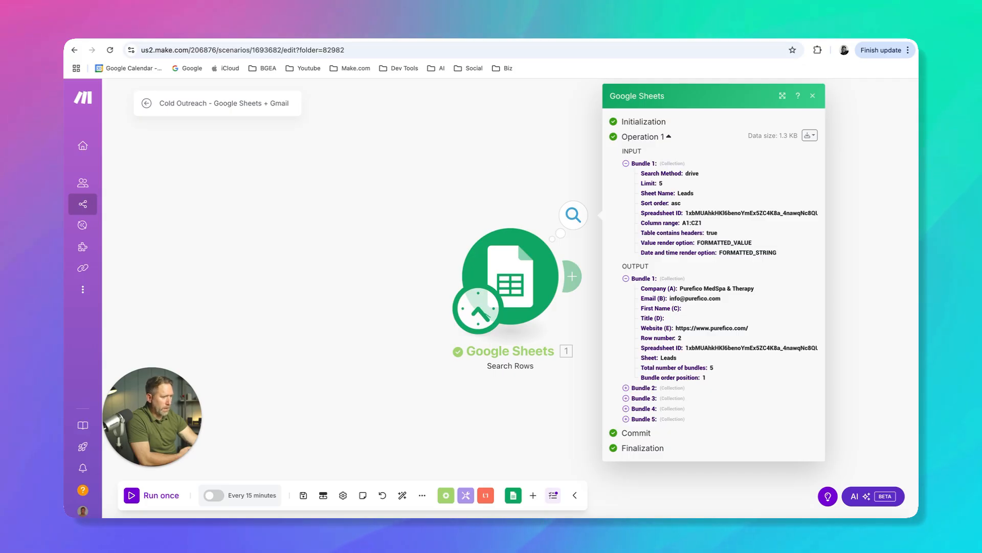
click(327, 38)
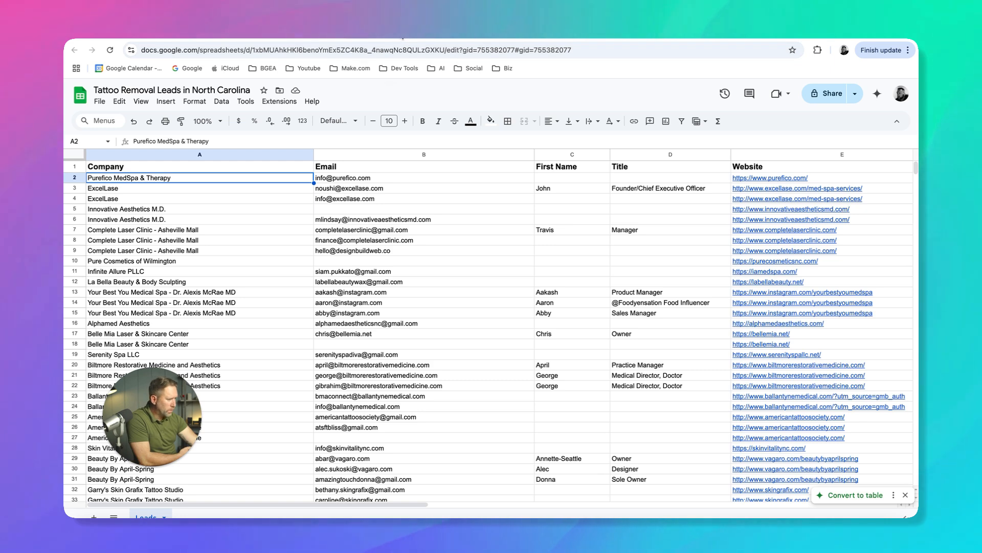
click(404, 39)
drag(719, 326, 675, 328)
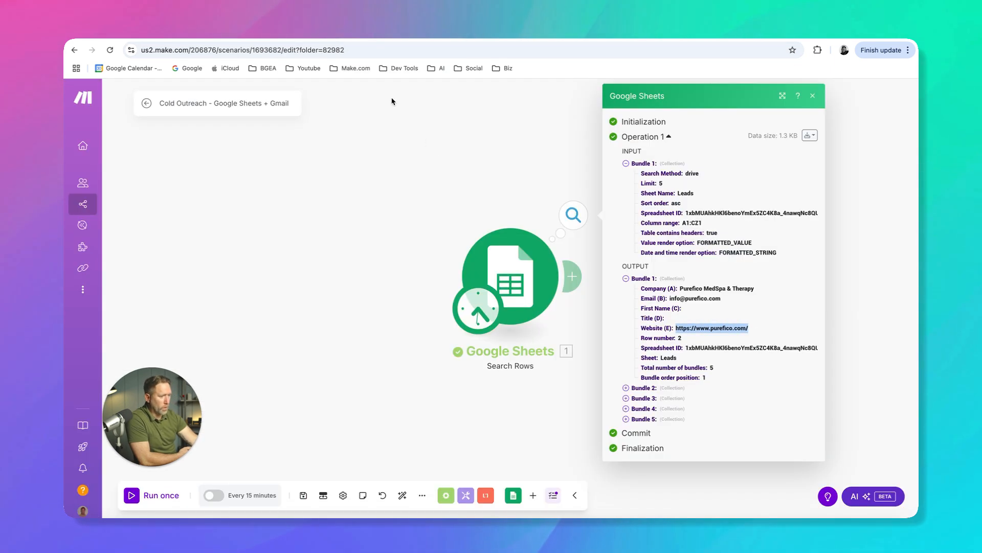
click(313, 39)
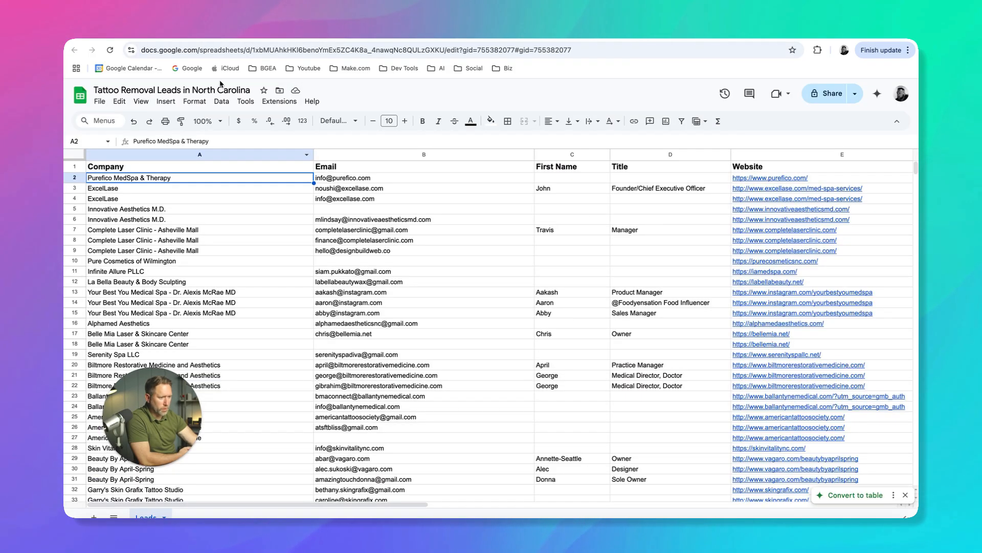
click(404, 39)
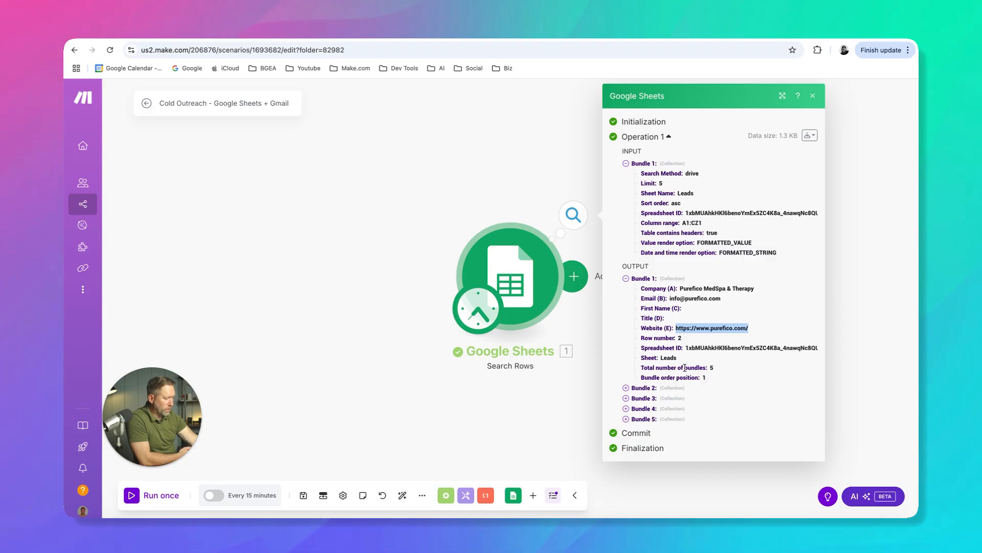
Check the first bundle's order position and total number of bundles, collapse it, and expand the fifth output bundle
drag(712, 377, 641, 377)
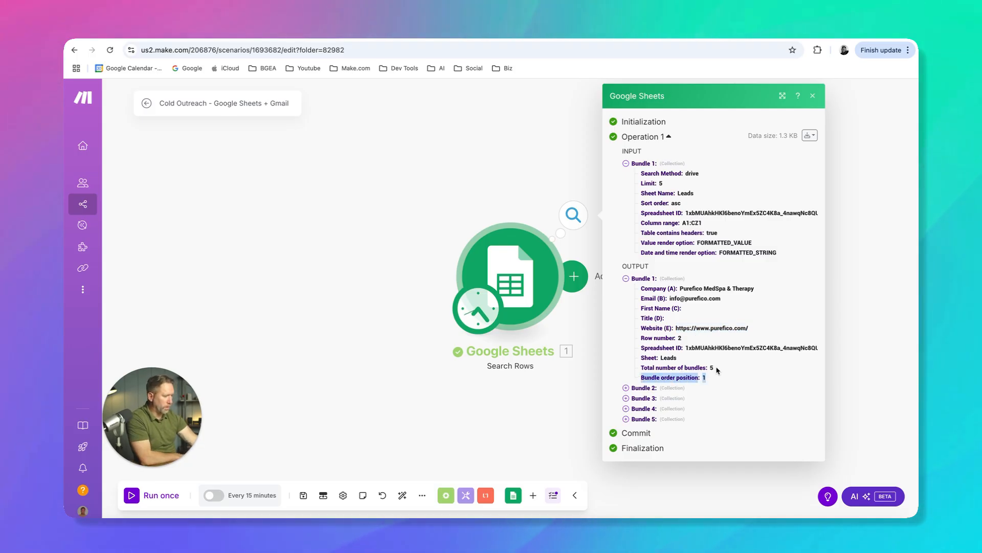
drag(714, 368, 650, 367)
click(626, 279)
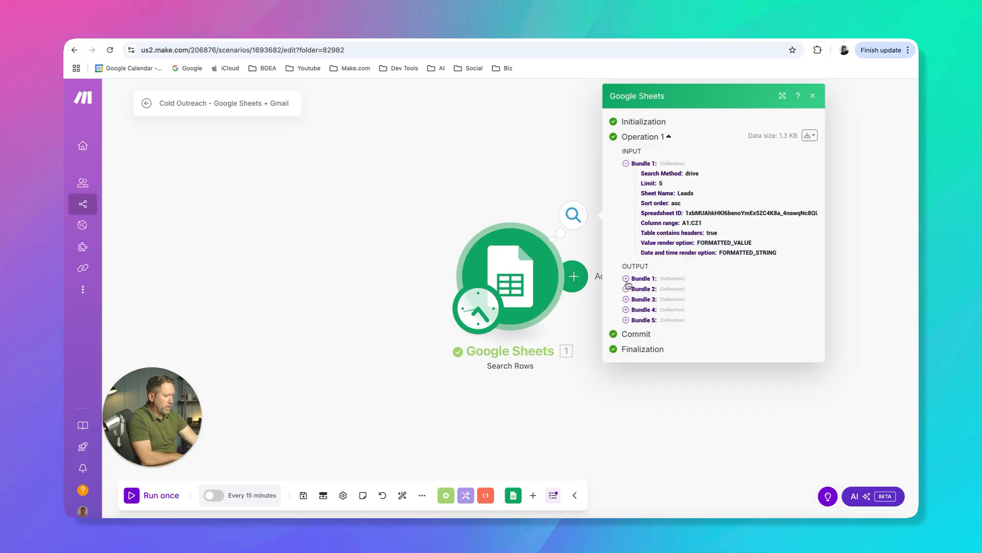
click(626, 321)
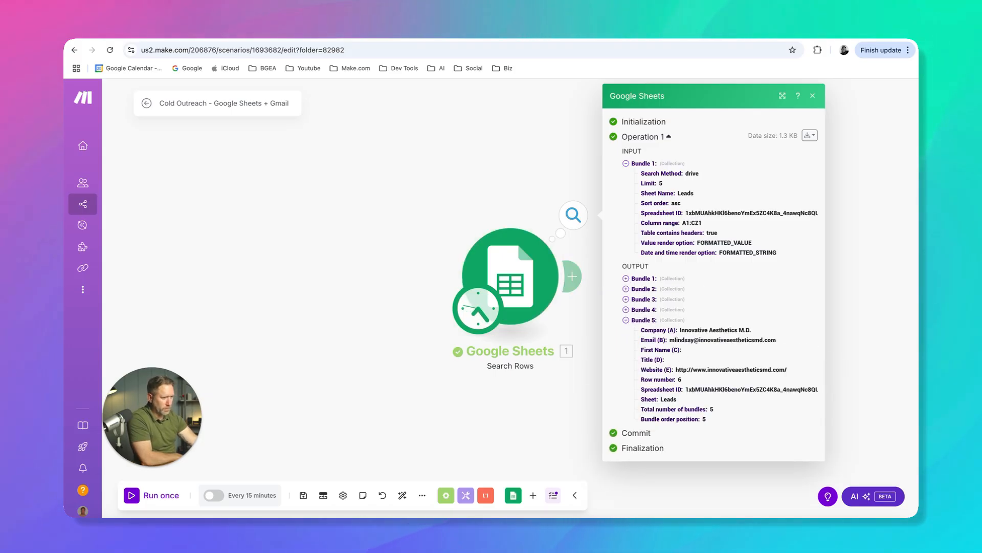
Compare the fifth bundle's company, email and first name with row 6 of the leads sheet, and close the execution results
click(251, 32)
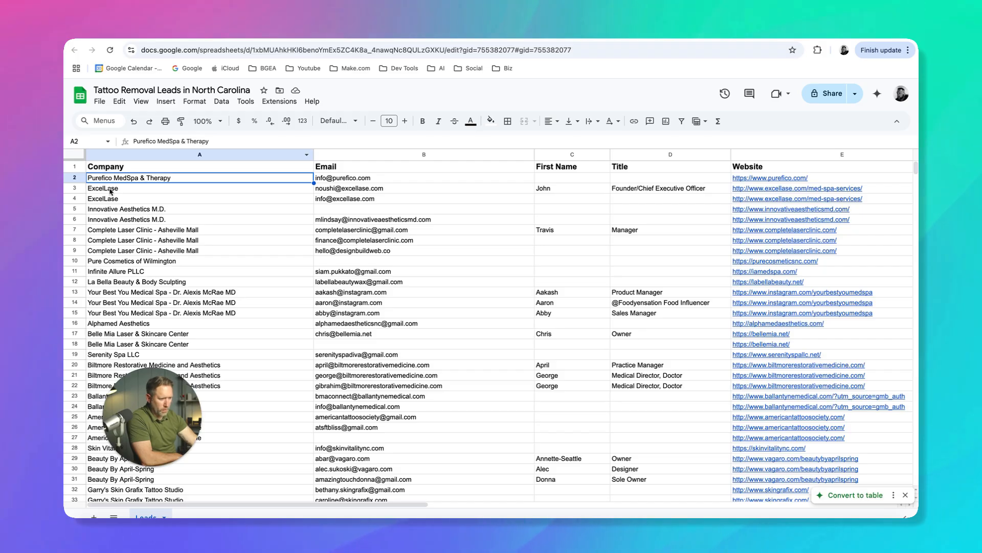
click(109, 220)
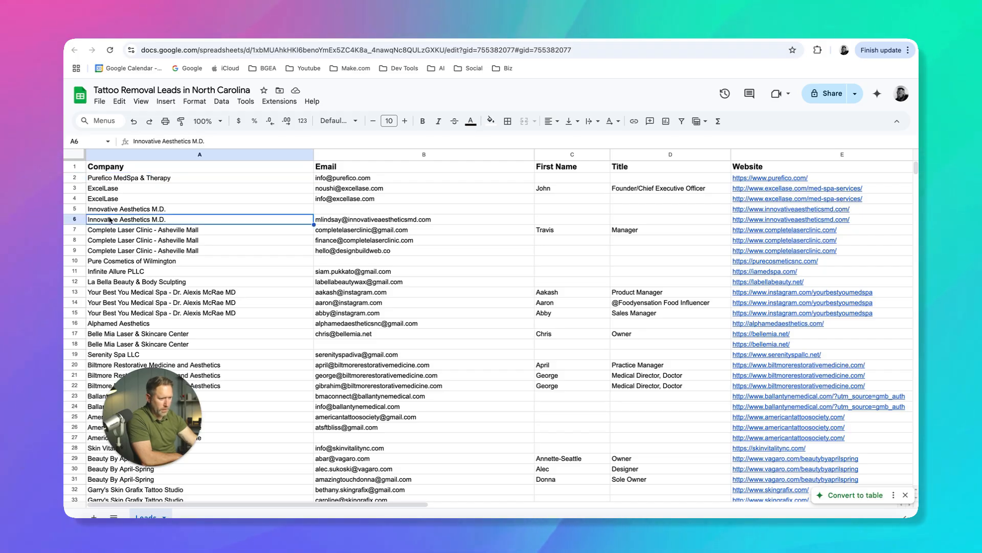
click(344, 222)
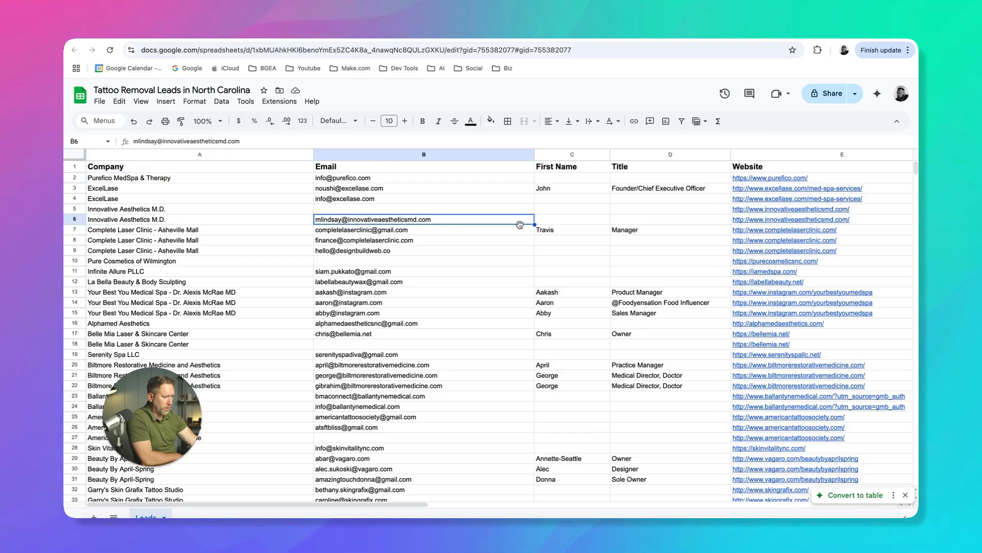
click(568, 220)
click(361, 32)
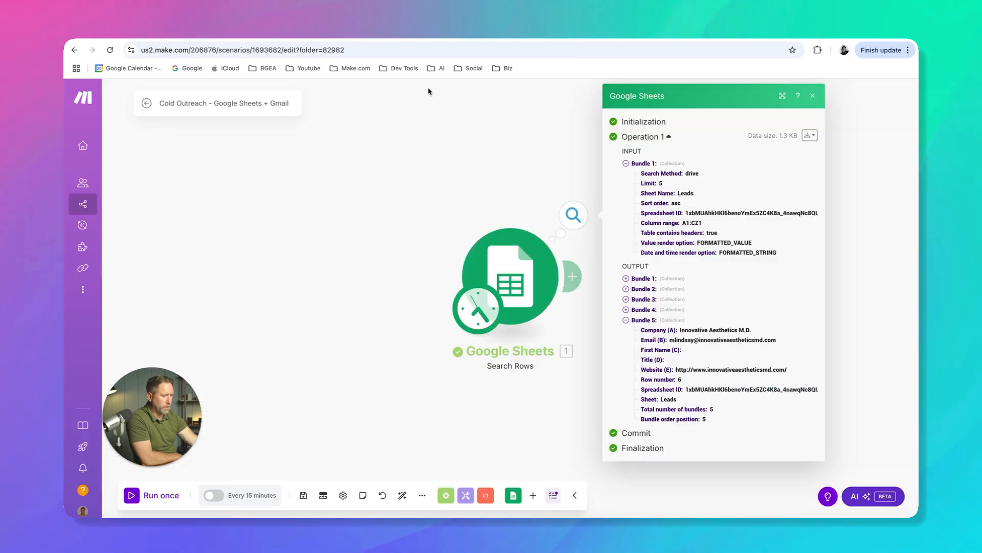
drag(670, 339, 776, 340)
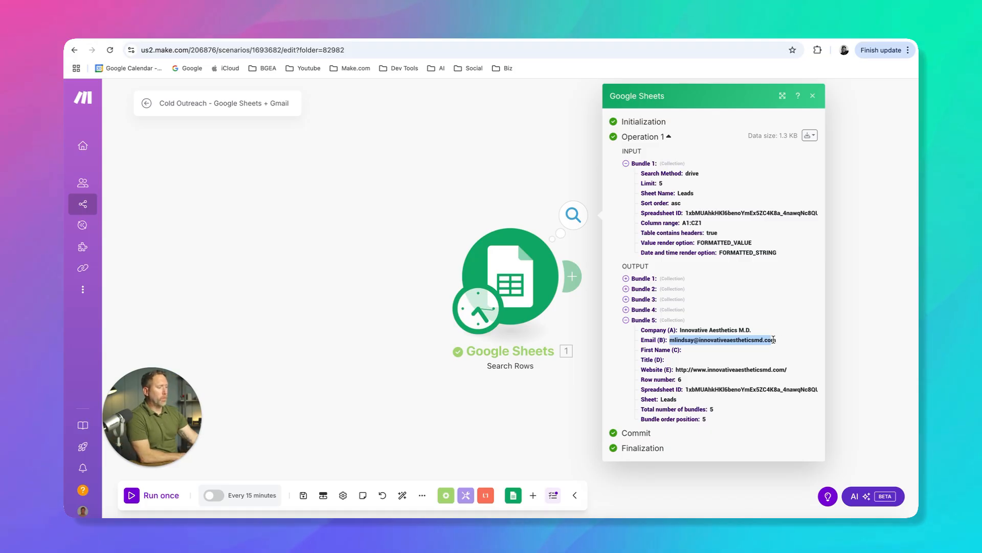
click(812, 95)
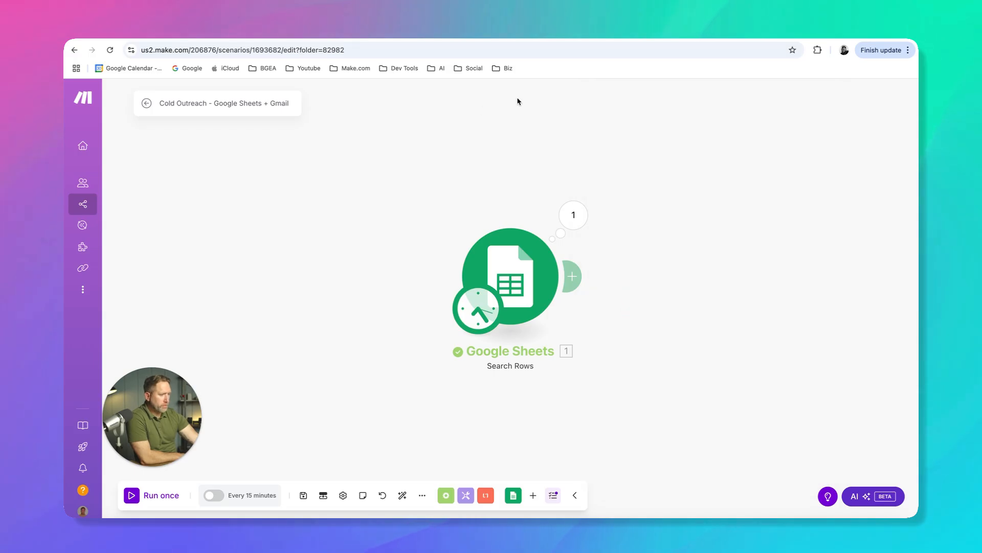
Inspect the empty email cell B5 in the leads sheet
click(312, 33)
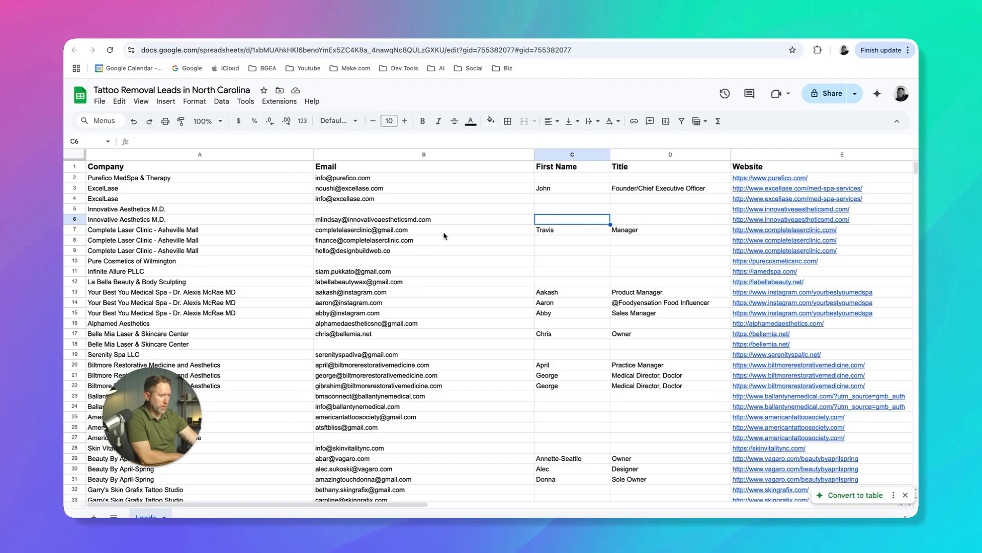
click(396, 209)
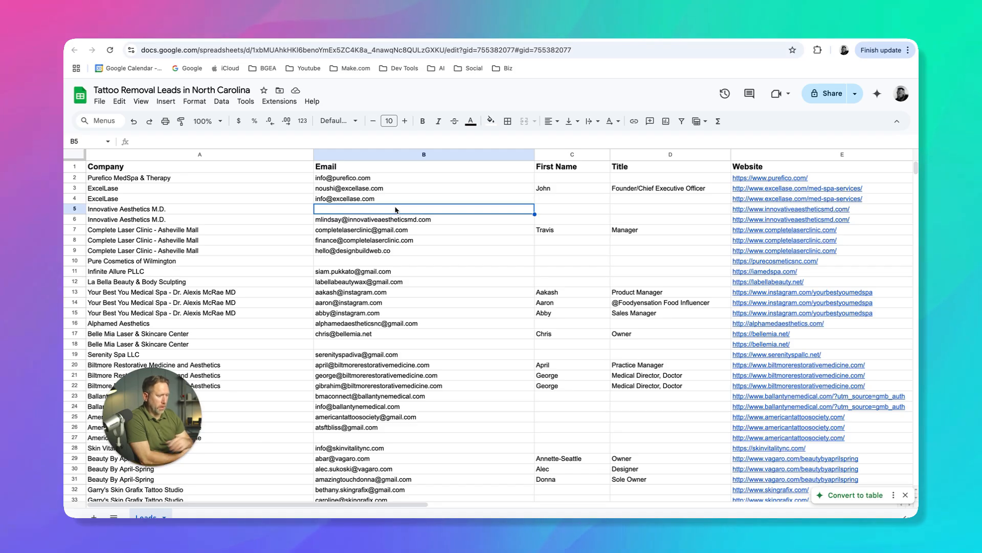
drag(170, 422, 157, 437)
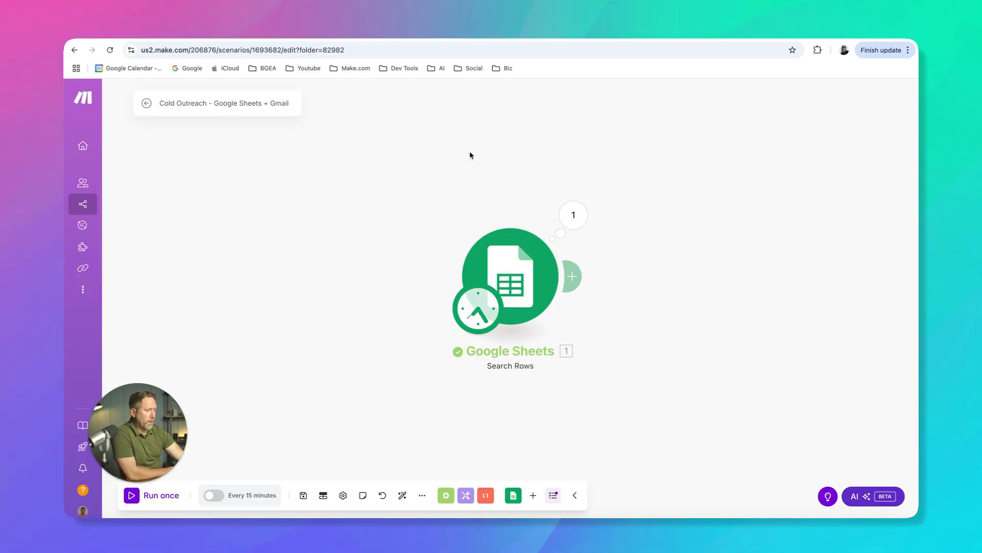
Open the Search Rows module's settings and choose Email (B) as the filter column
click(511, 285)
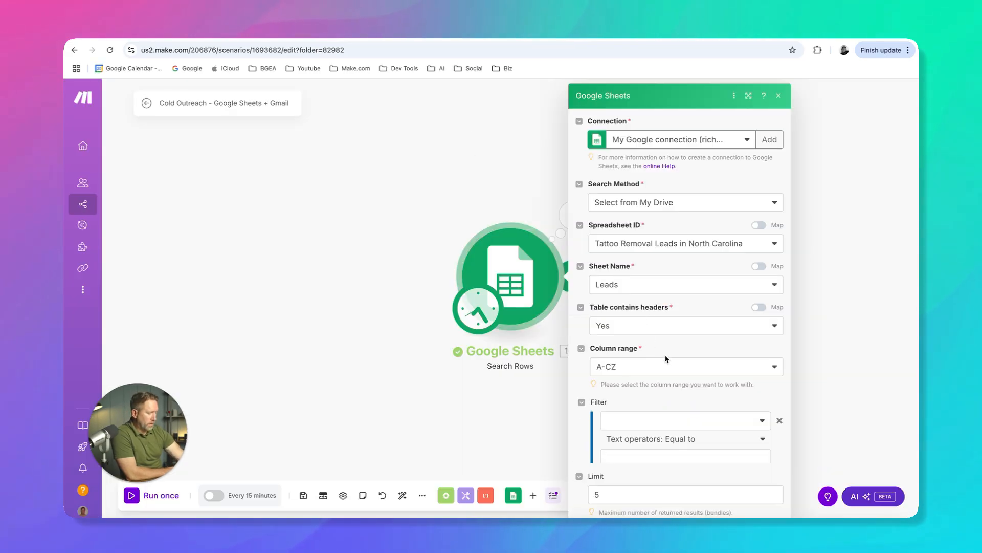
scroll(682, 319, down, 3)
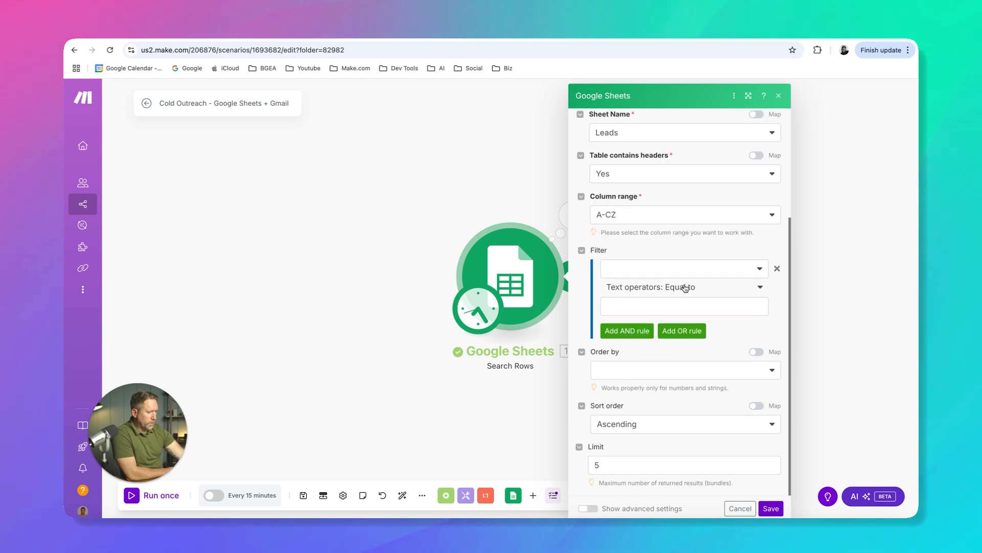
click(760, 271)
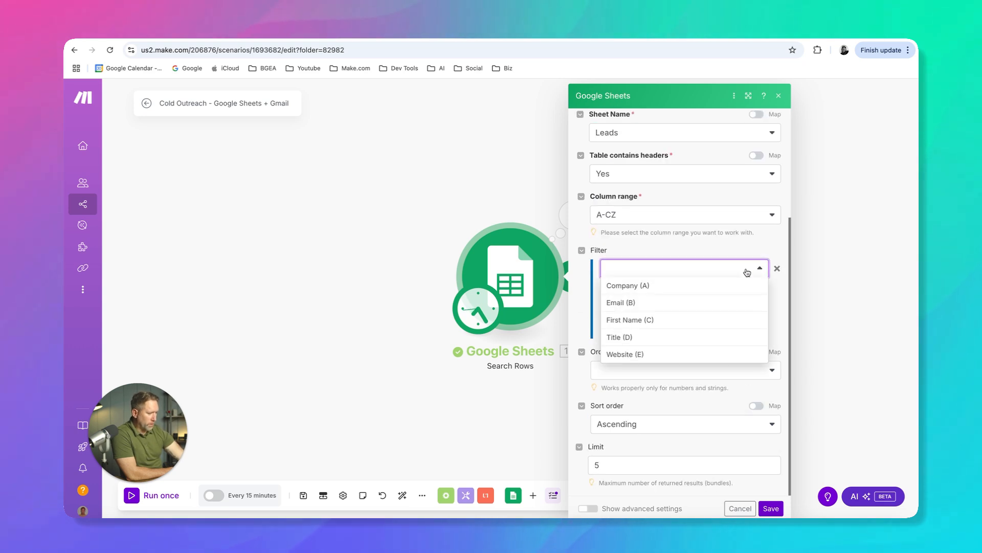
click(624, 303)
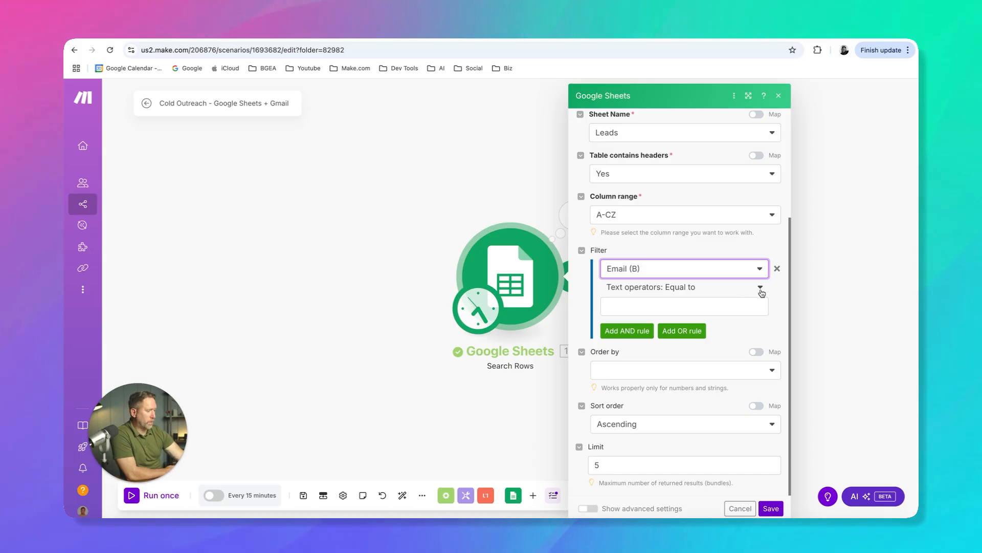
Set the Email (B) filter's condition to the basic operator Exists
click(761, 290)
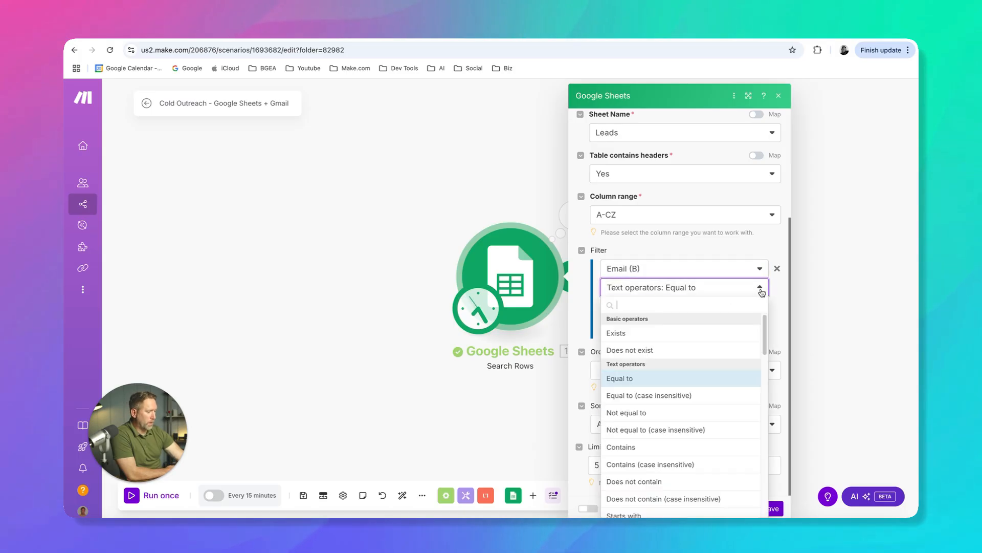
scroll(651, 411, down, 3)
scroll(637, 368, up, 3)
scroll(639, 415, down, 8)
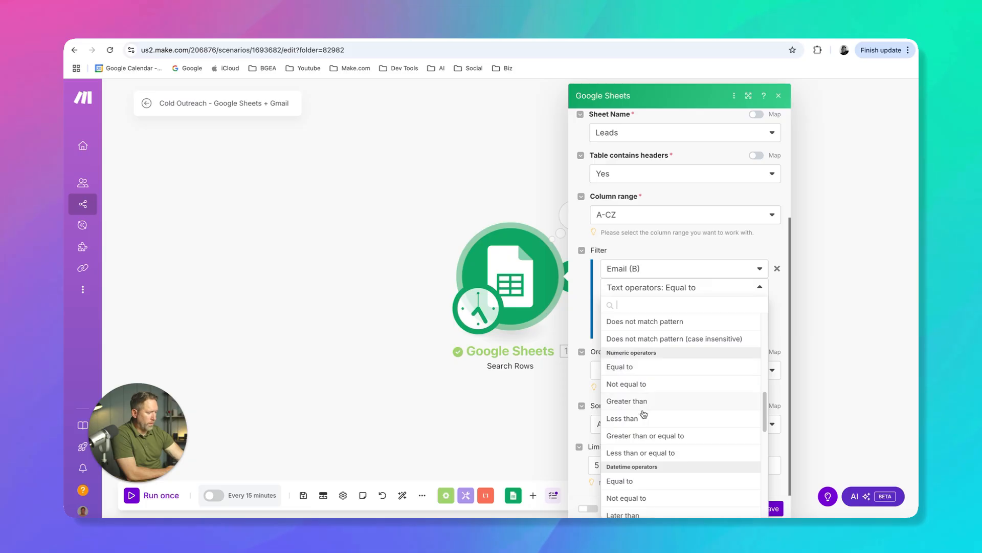
scroll(644, 418, down, 5)
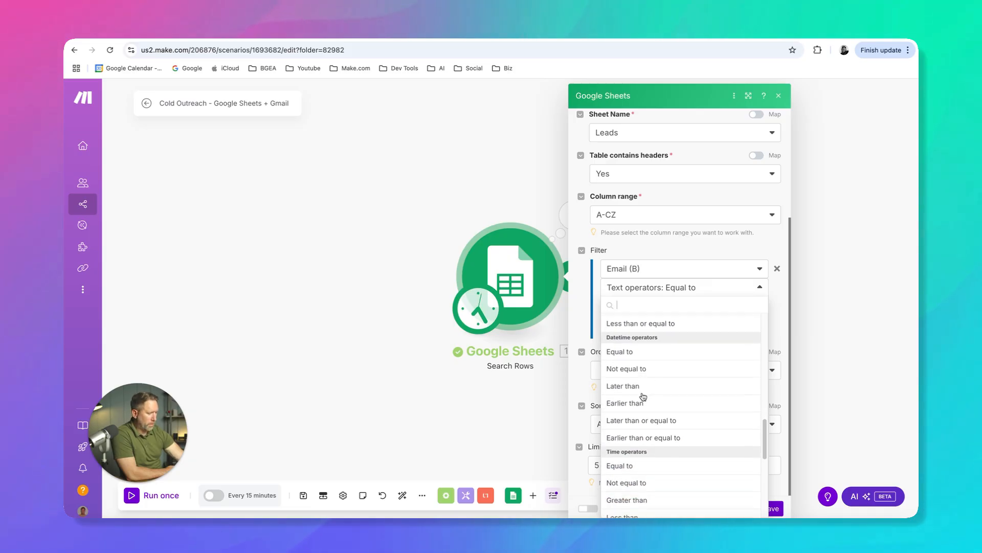
scroll(643, 396, up, 12)
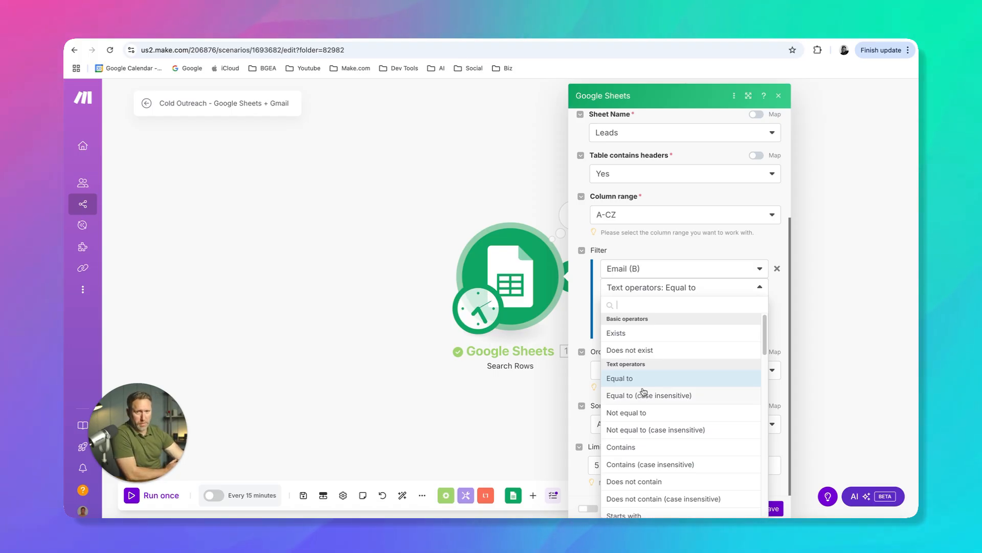
click(631, 334)
click(718, 350)
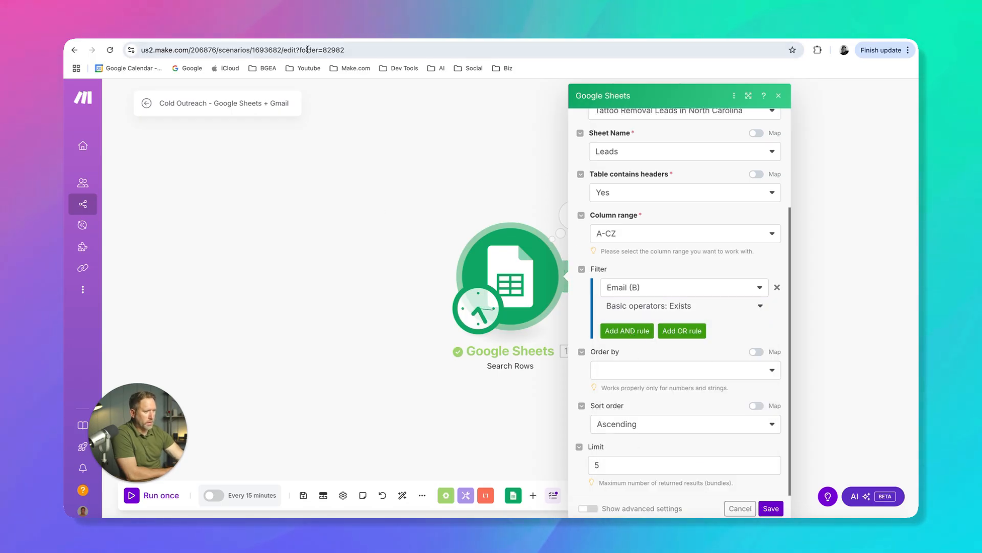
Review lead rows 2 to 7 in the sheet to see which have an email and which the filter skips
click(301, 33)
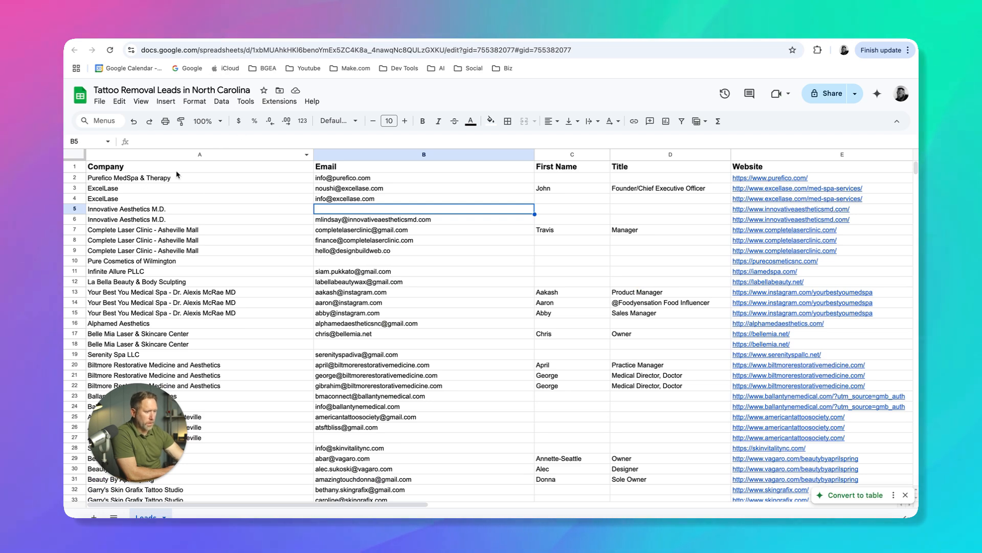
click(132, 179)
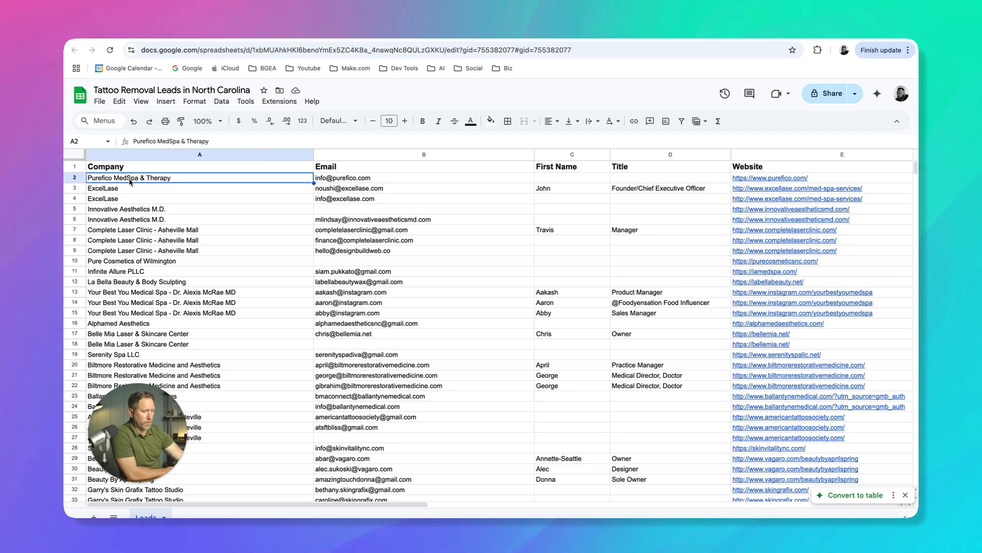
click(126, 189)
click(123, 201)
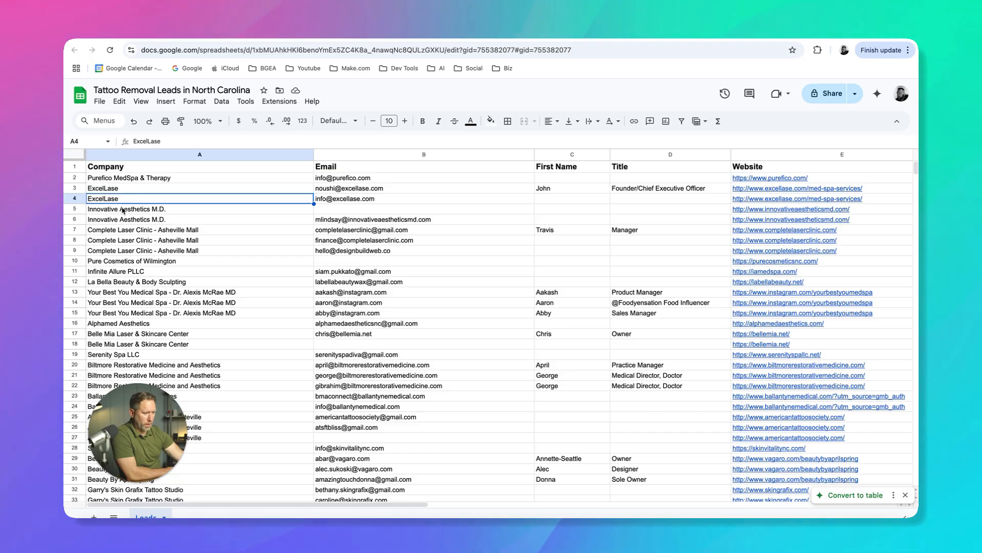
click(123, 222)
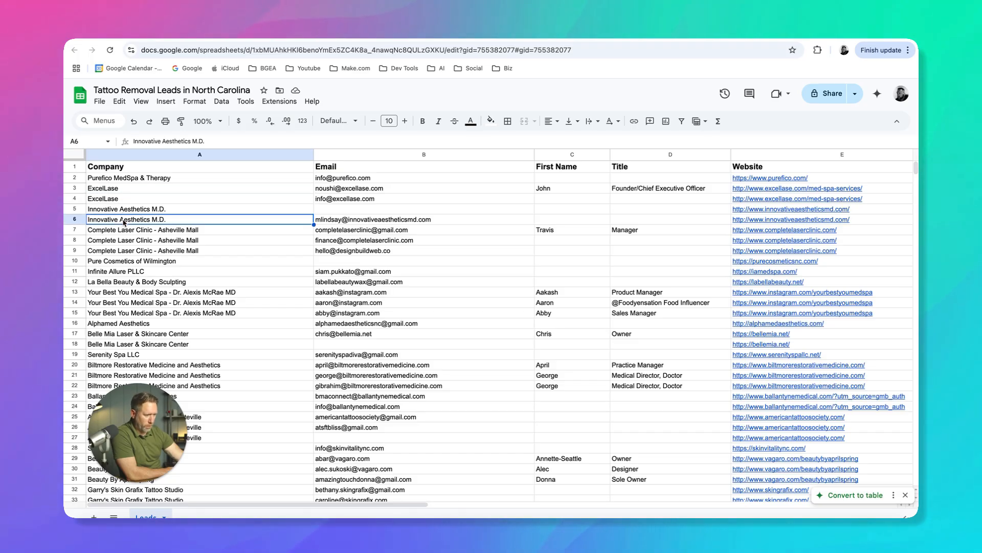
click(122, 232)
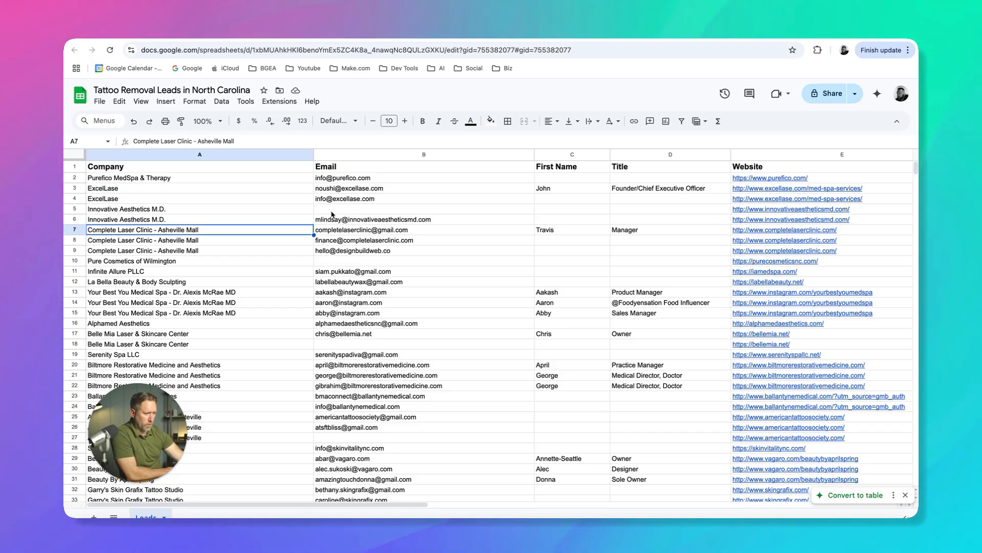
click(75, 209)
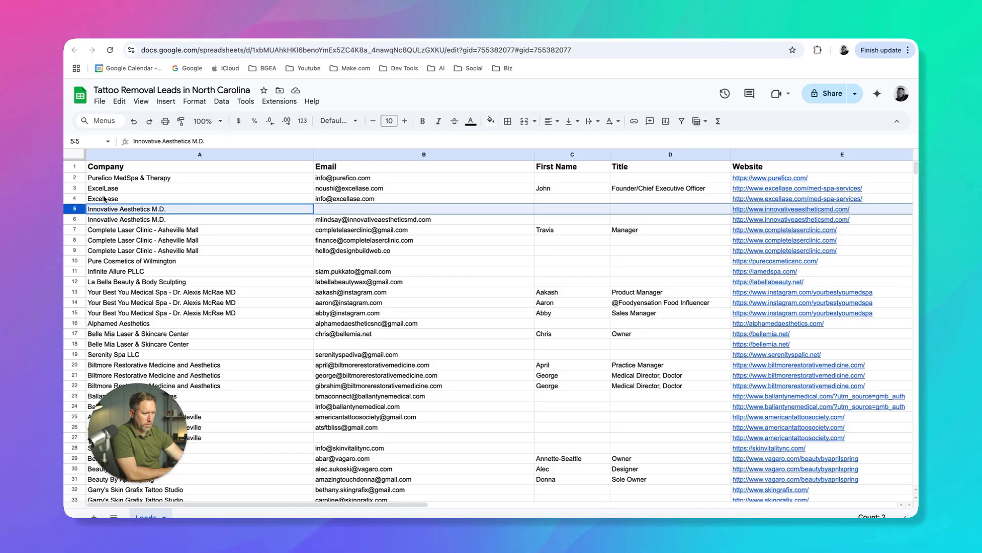
click(113, 231)
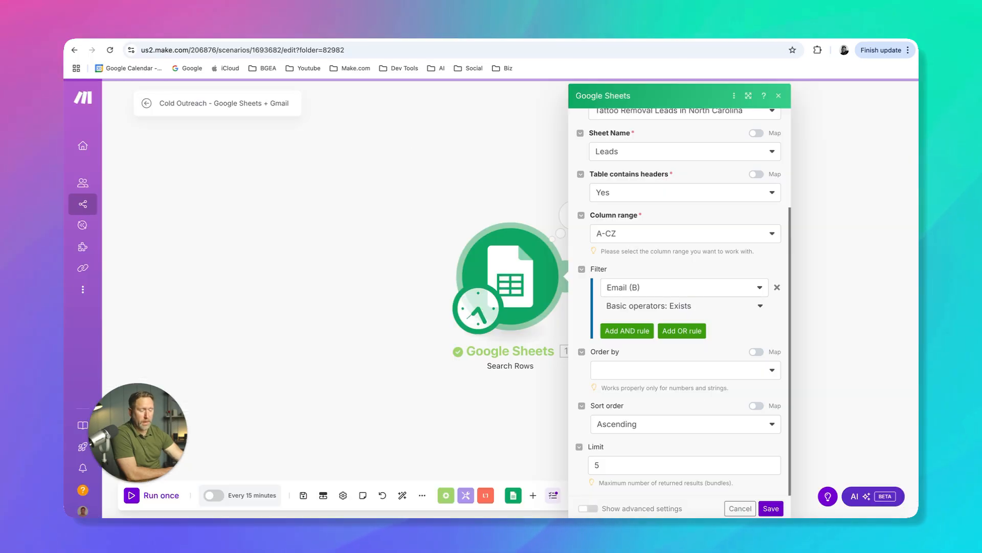
Save the Email filter settings, then run only the Search Rows module and review its output bundles
click(770, 508)
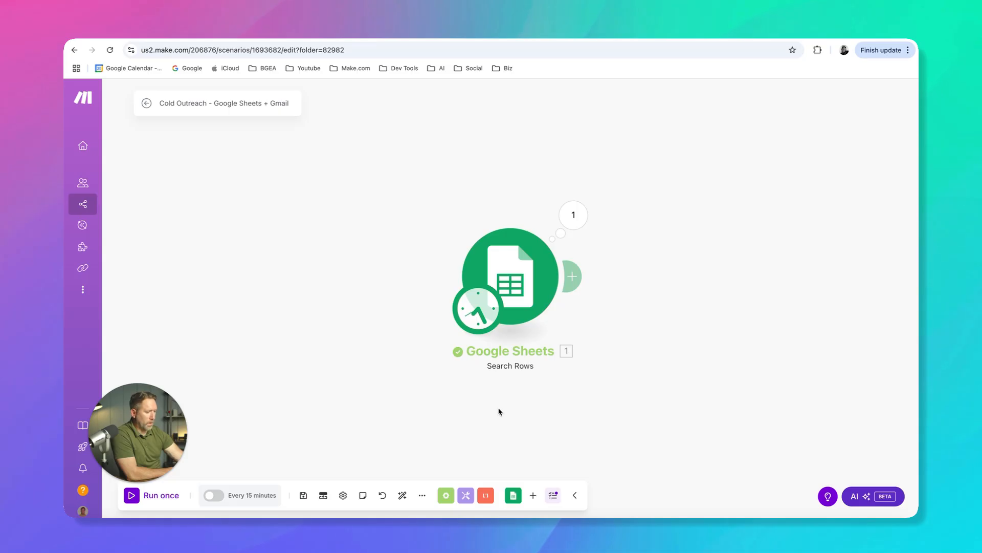
right_click(518, 290)
click(532, 315)
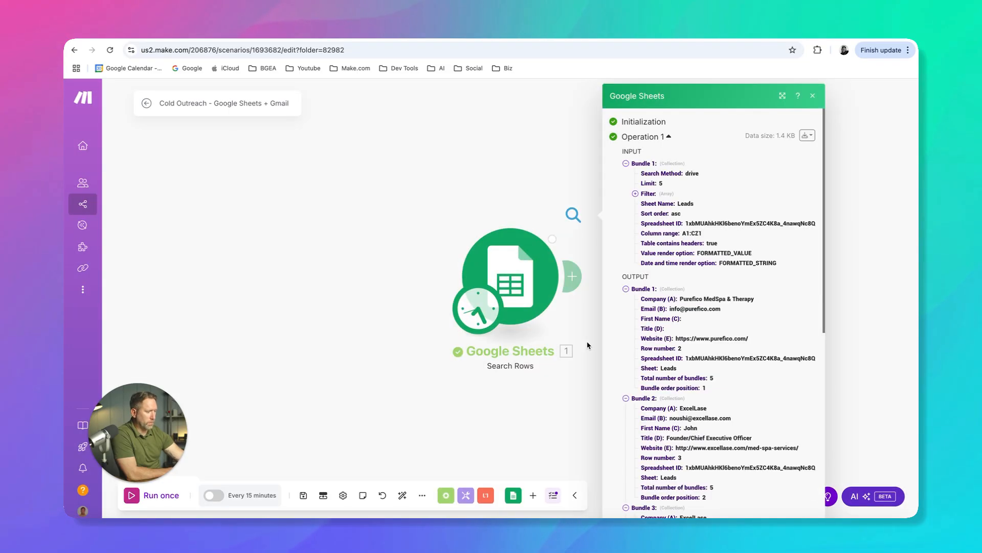
scroll(680, 381, down, 7)
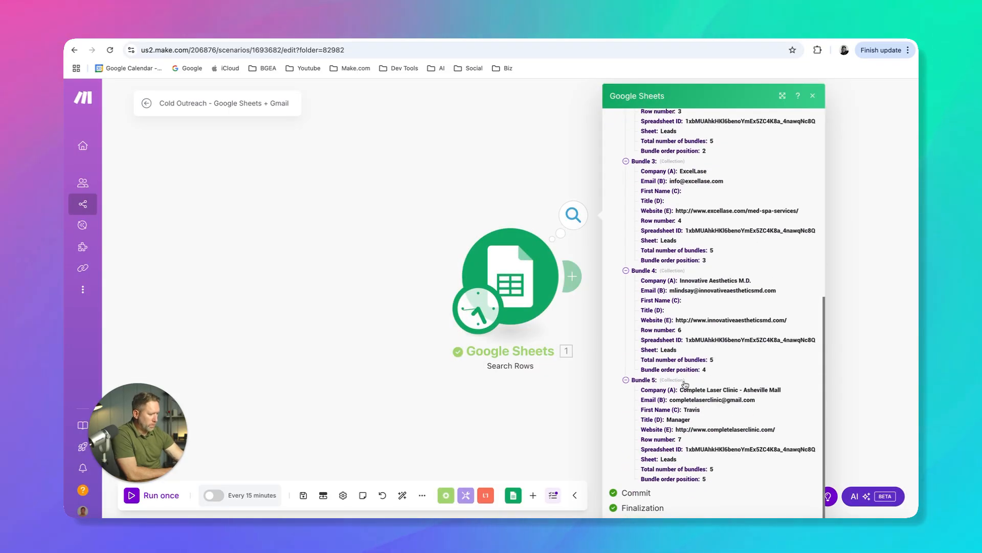
drag(724, 390, 783, 393)
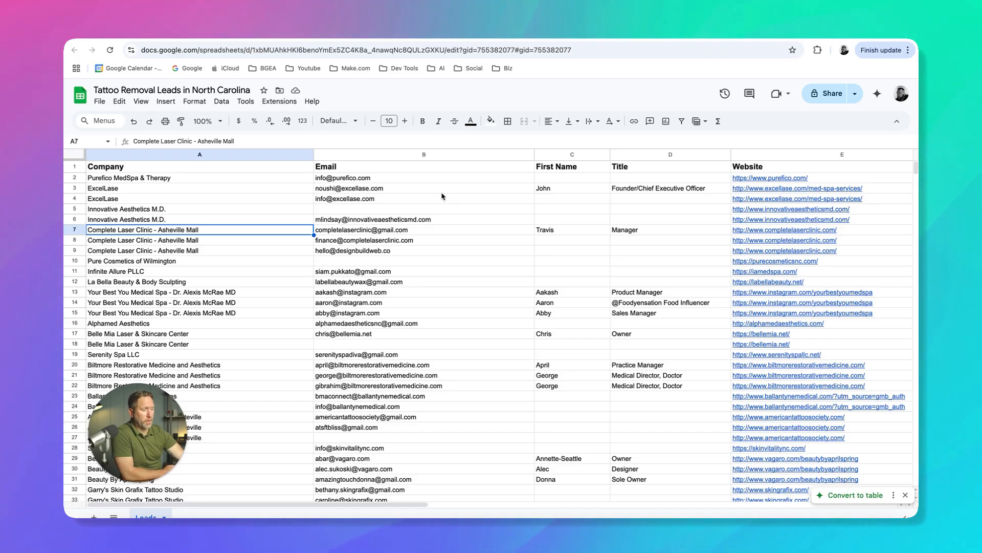
Back in the Make scenario, add an AND rule to the Search Rows filter requiring First Name (C) to exist, and save it
click(397, 32)
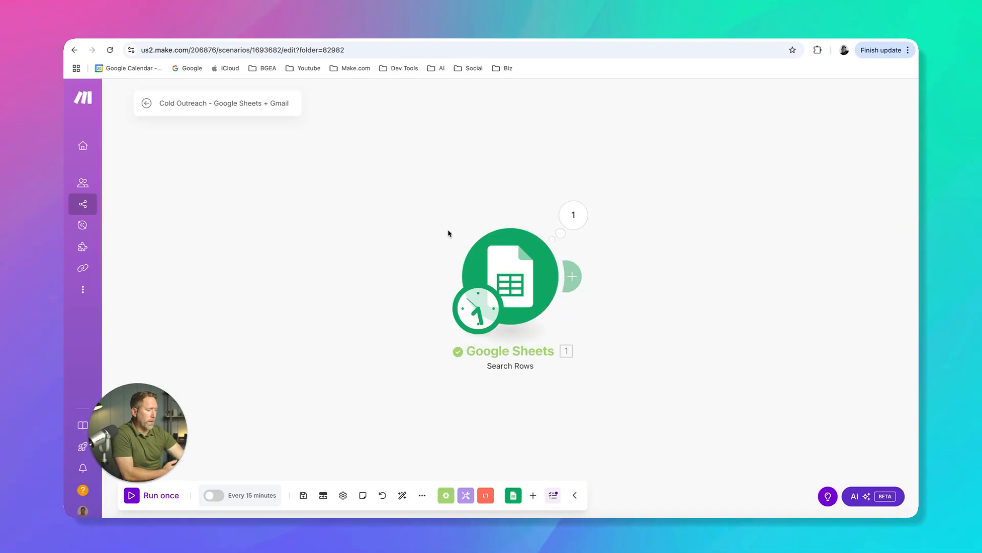
click(523, 283)
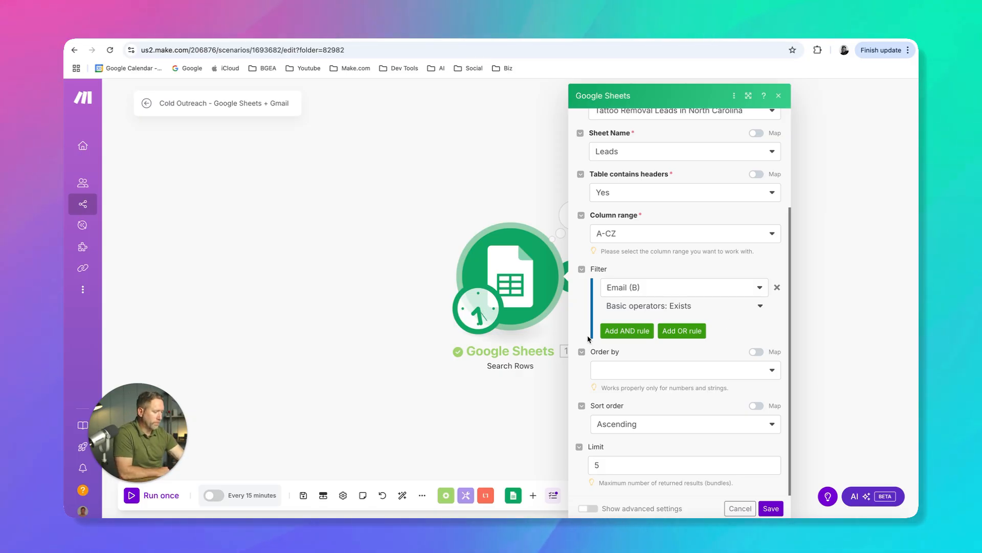
click(606, 333)
click(650, 354)
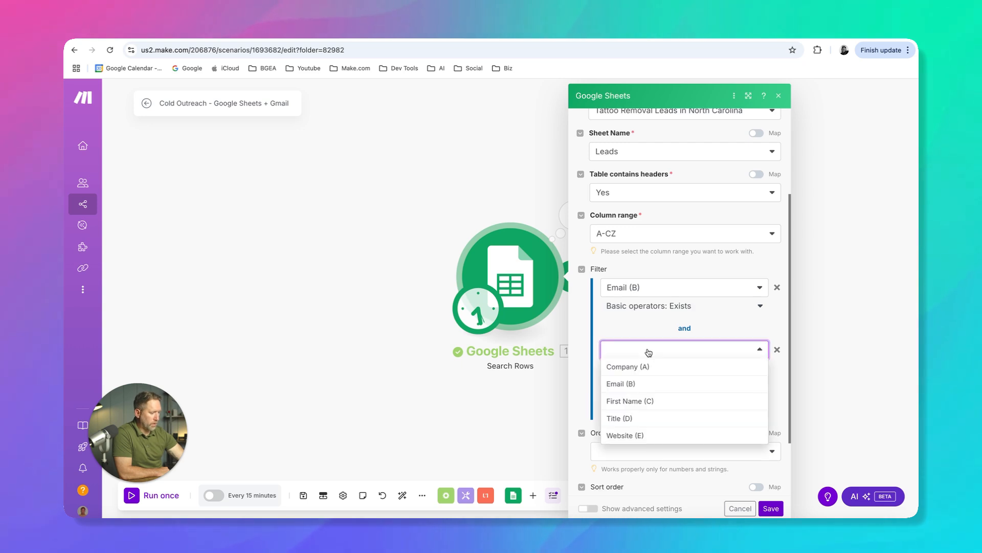
click(633, 402)
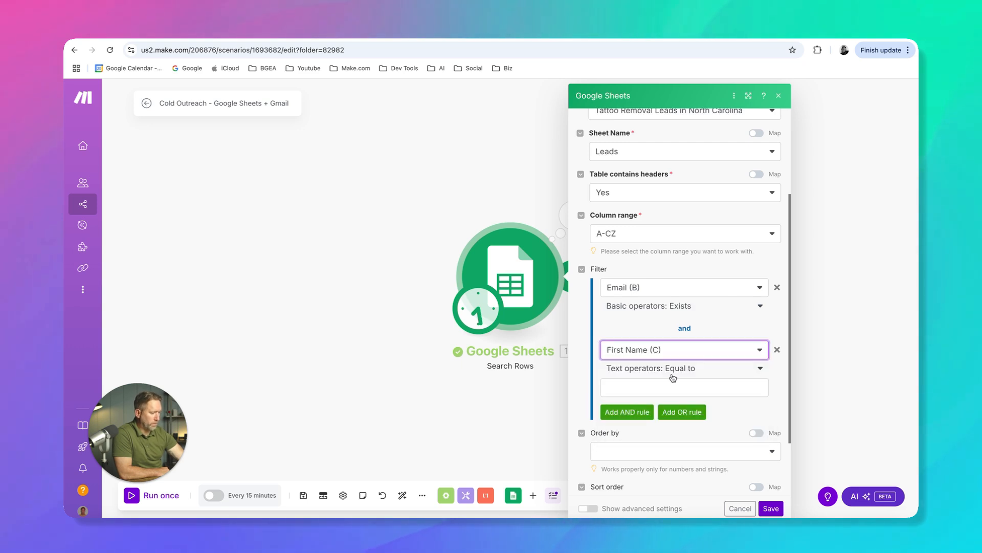
click(754, 369)
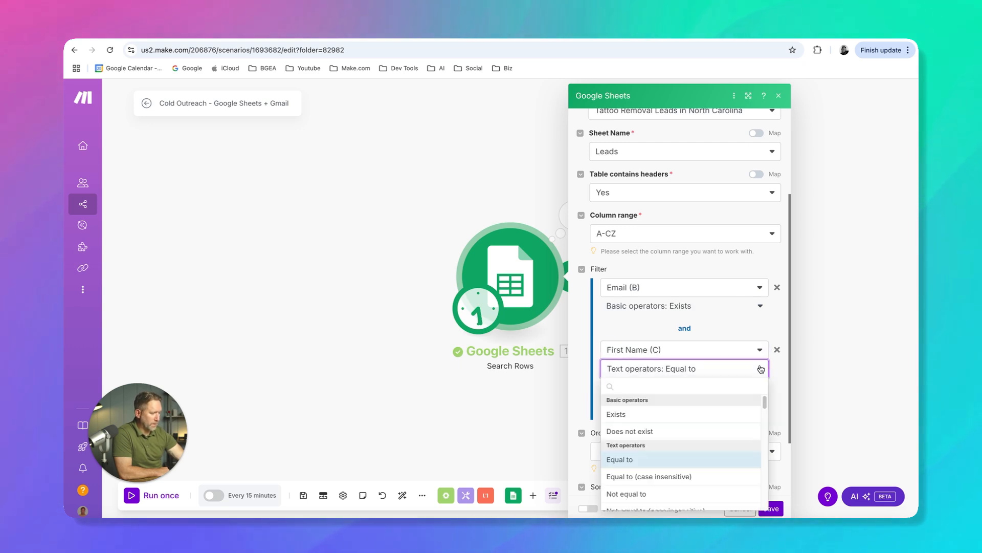
click(634, 412)
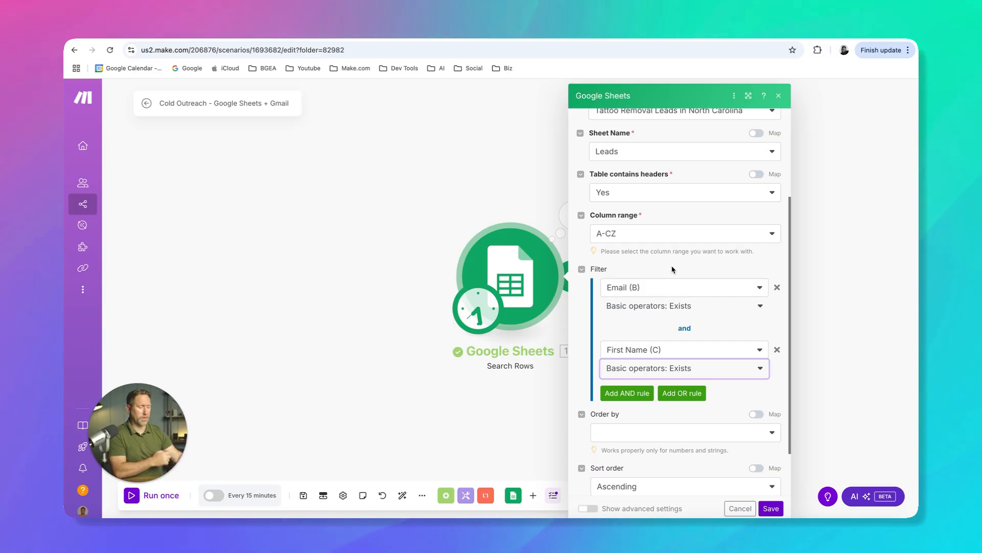
click(772, 508)
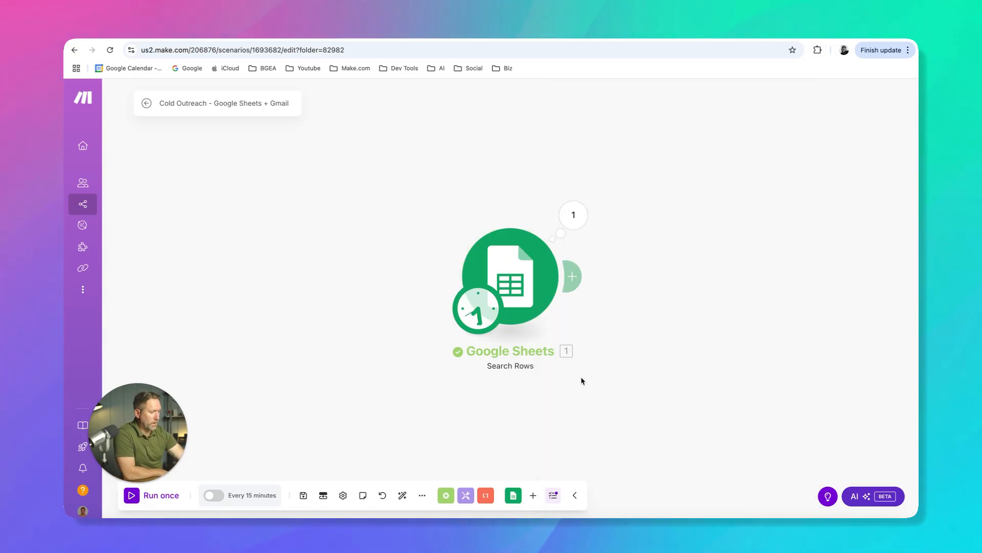
Run only the Search Rows module and check the email and first name in each output bundle
right_click(527, 272)
click(556, 300)
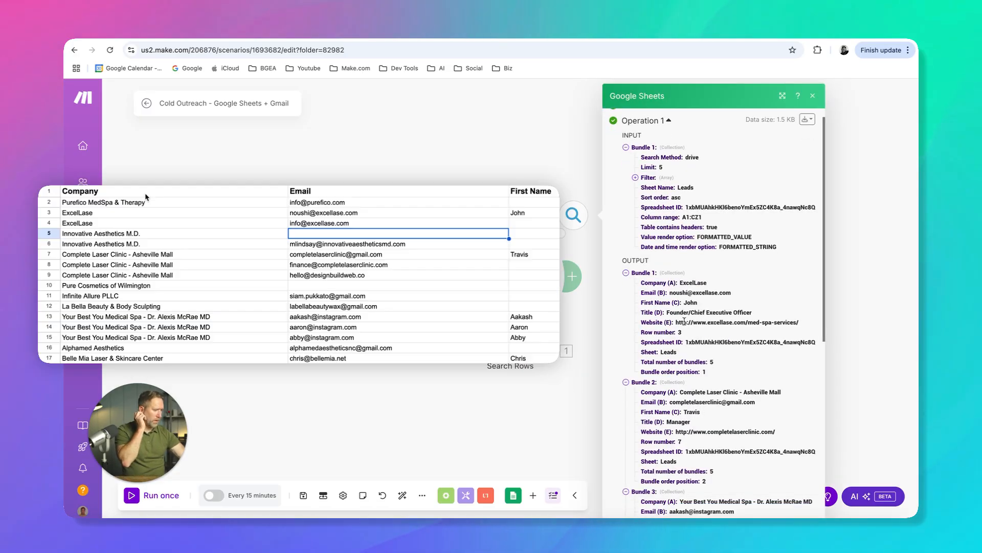
scroll(686, 317, down, 3)
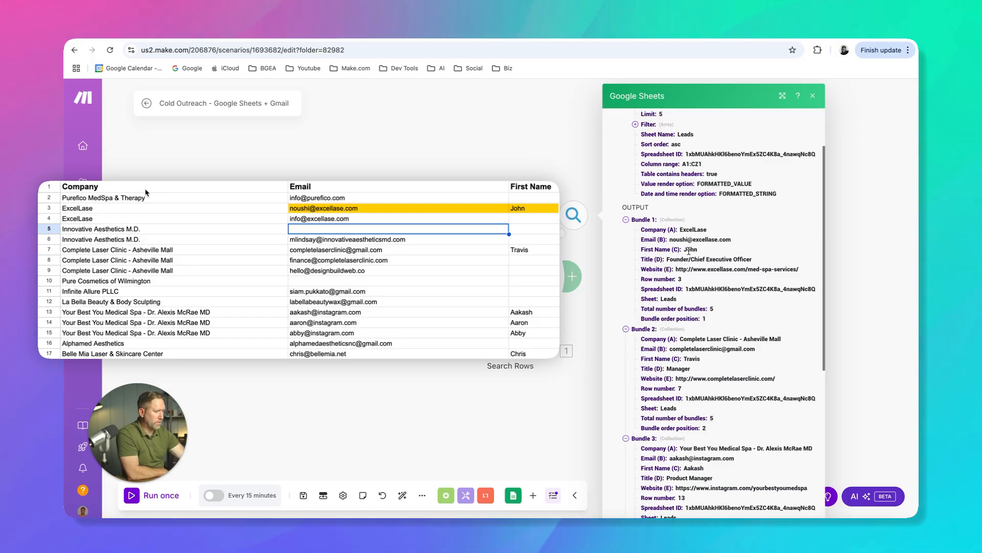
scroll(682, 256, down, 3)
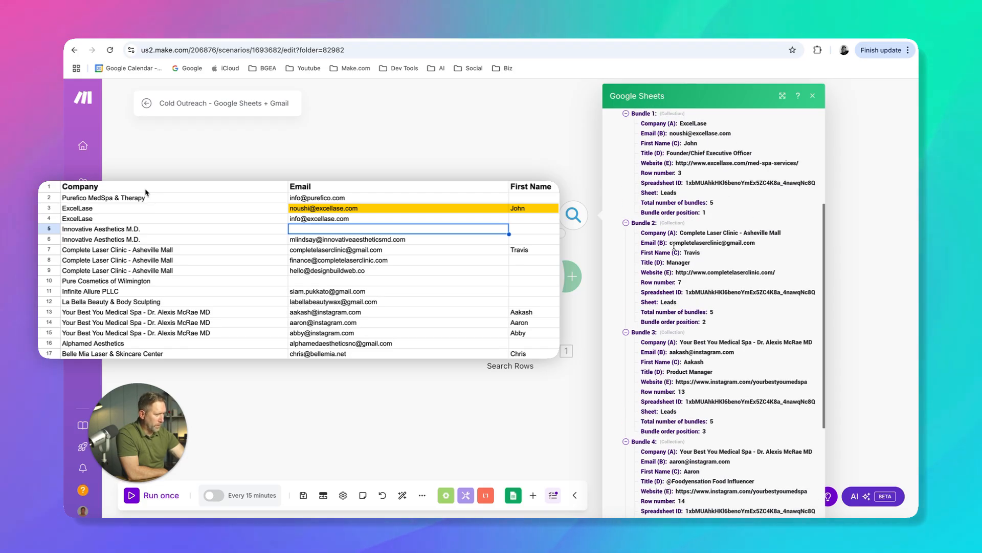
drag(670, 352, 696, 351)
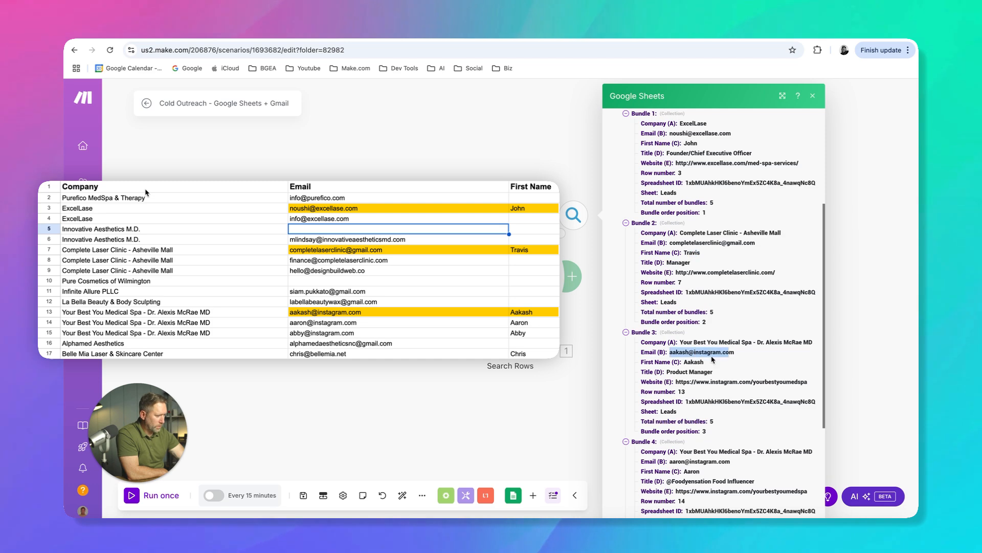
scroll(705, 365, down, 3)
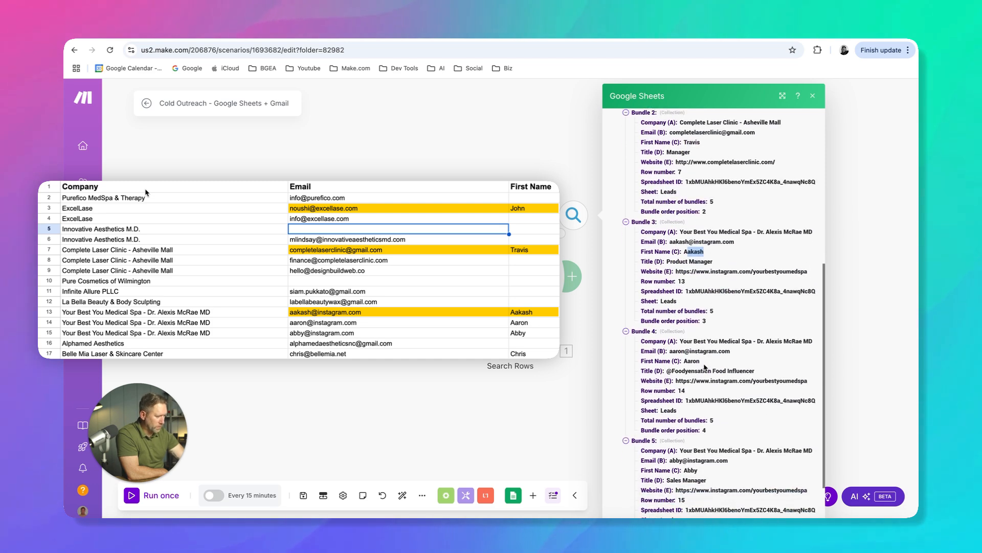
drag(669, 351, 693, 351)
click(693, 361)
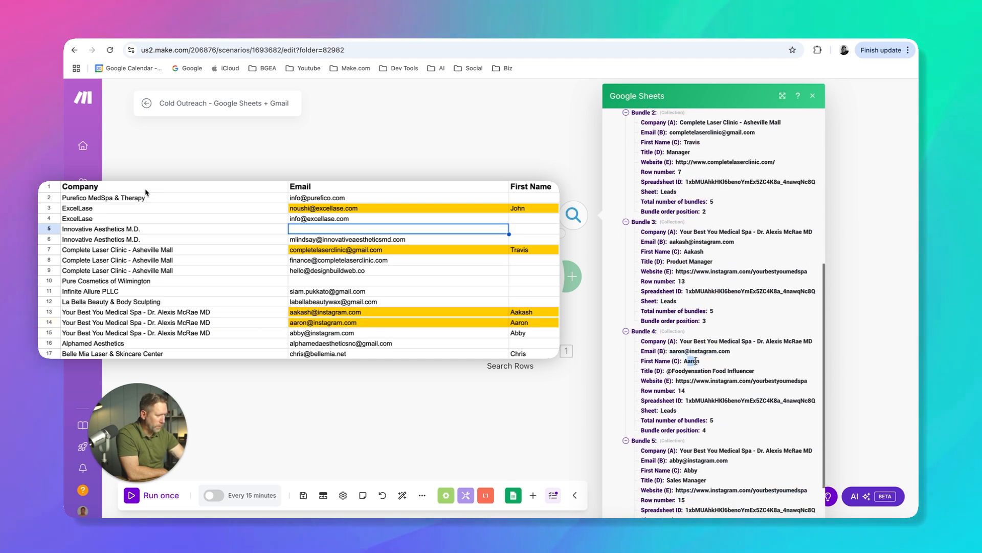
scroll(685, 378, down, 2)
double_click(690, 409)
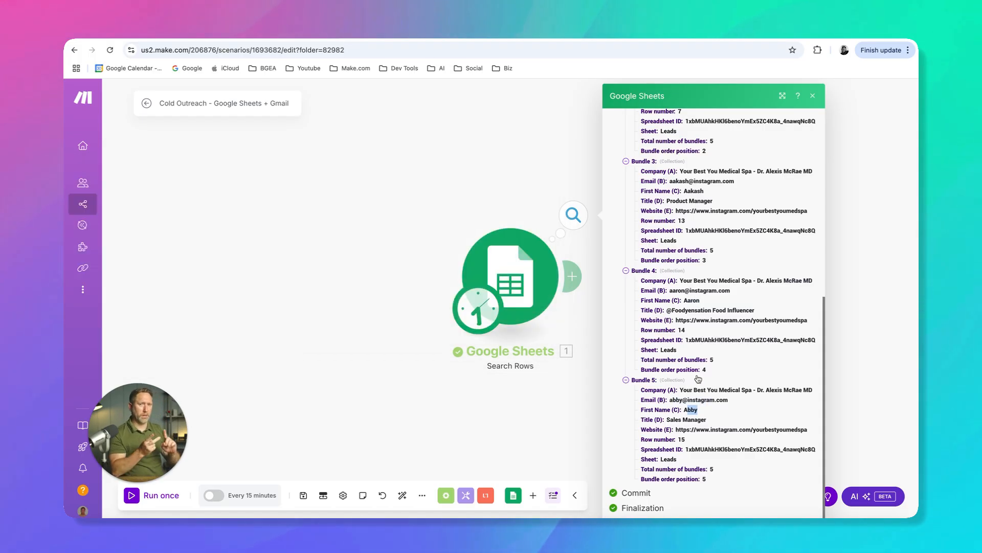
click(813, 97)
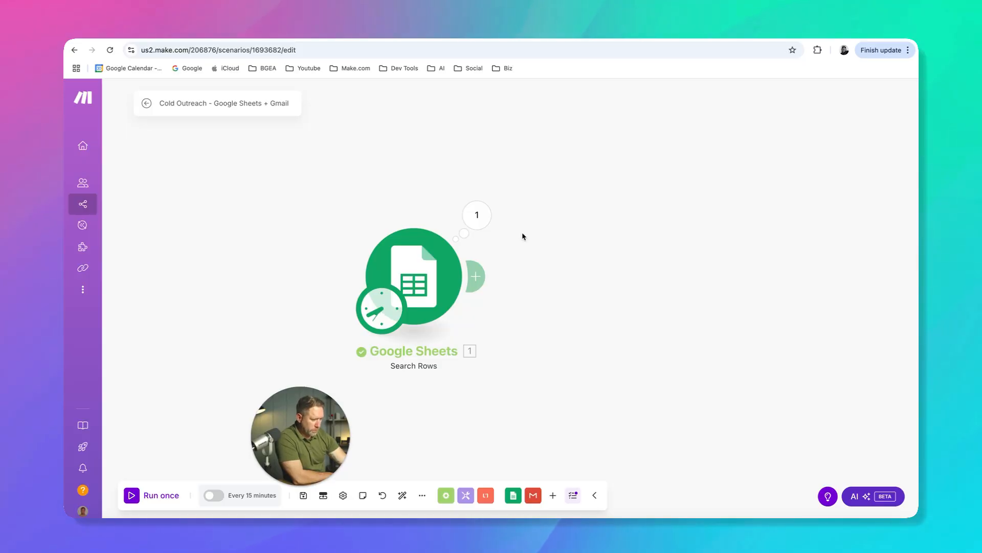
Add a Gmail Create a Draft module after the Search Rows module
click(478, 277)
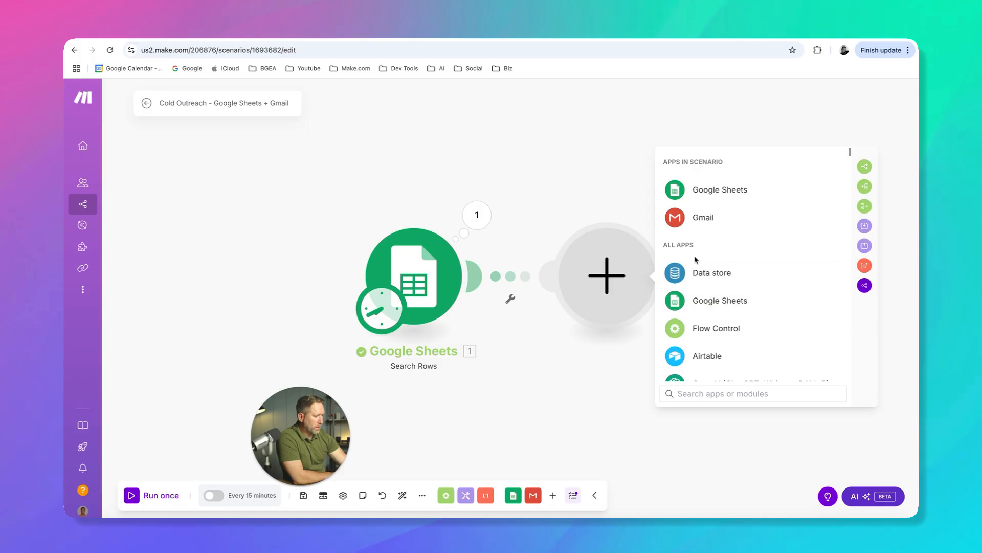
click(686, 221)
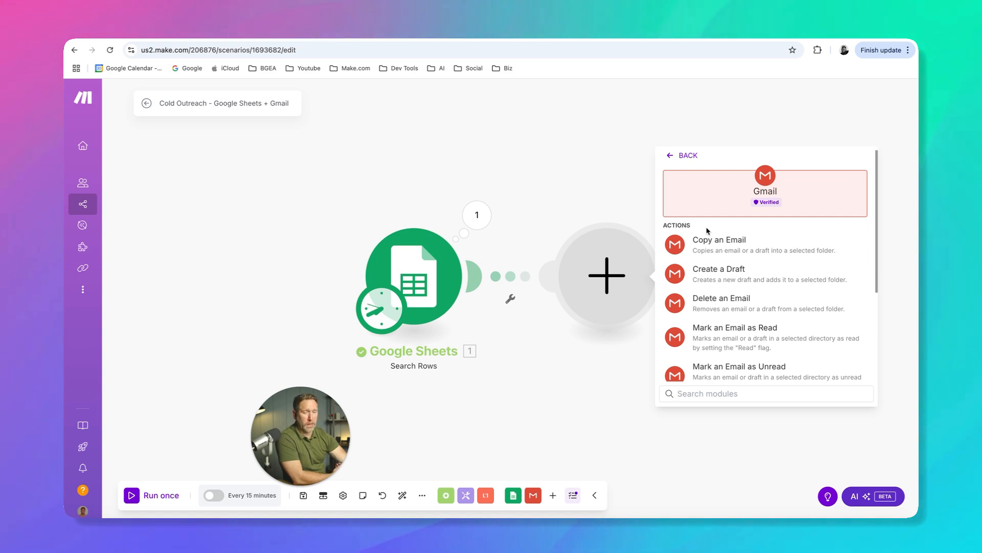
click(716, 279)
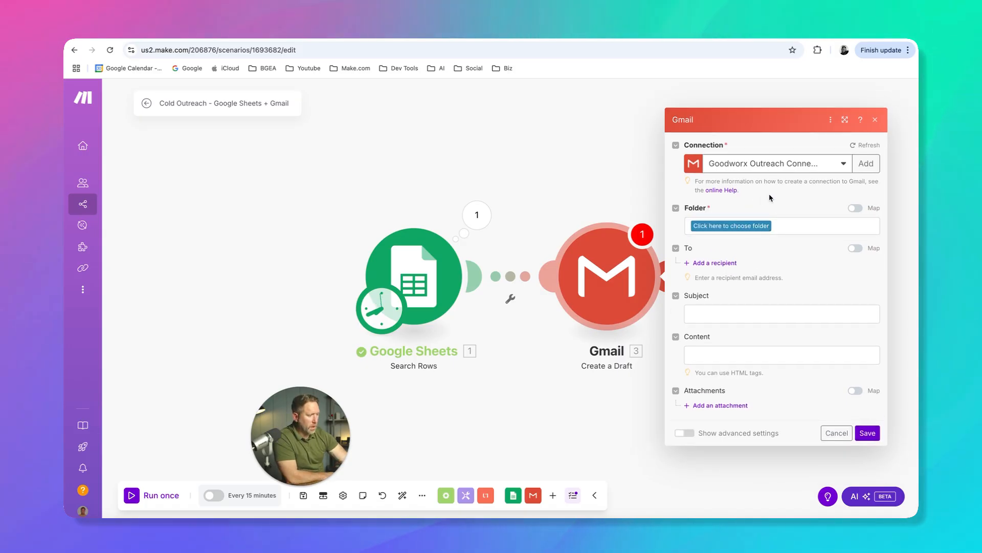
Set the Gmail module's connection to My Gmail connection and its folder to Drafts
click(843, 164)
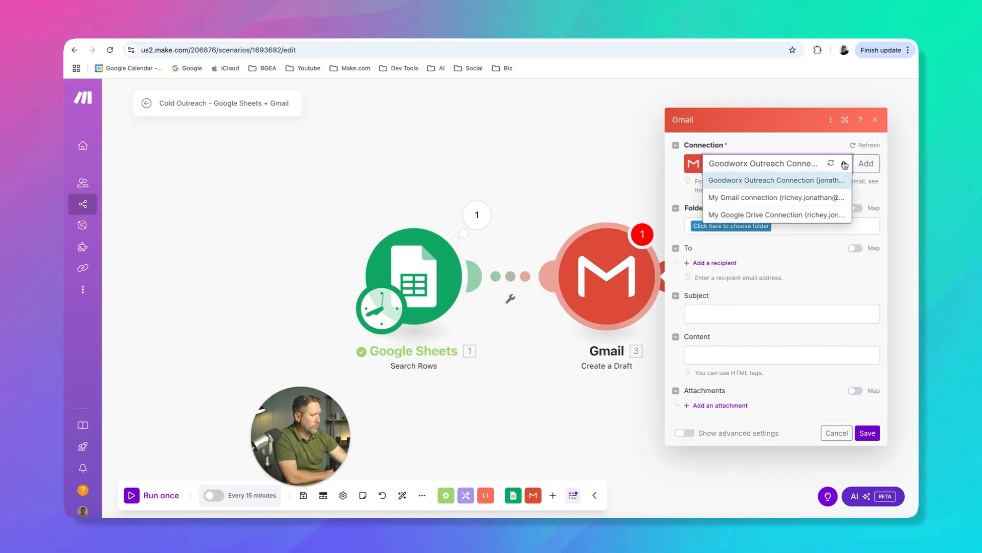
click(770, 198)
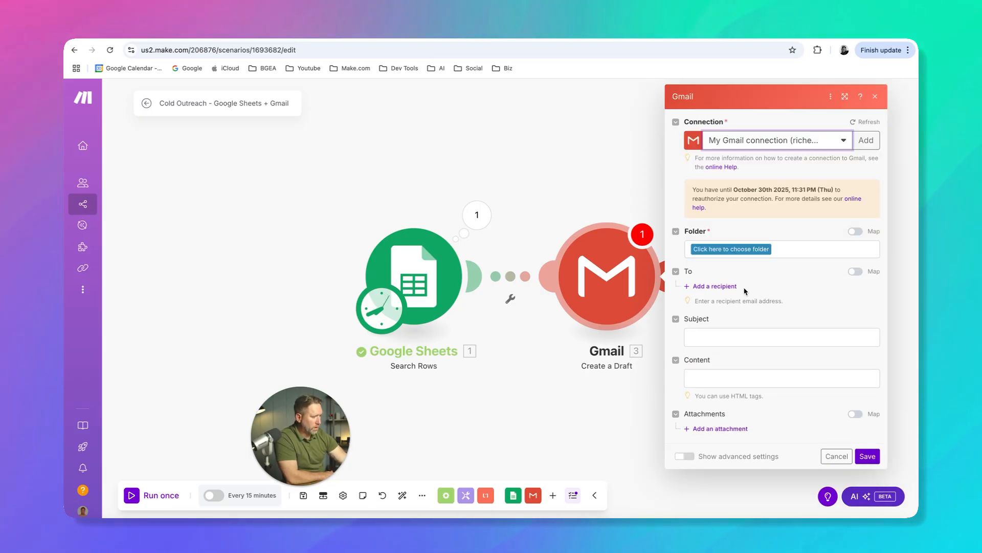
click(722, 249)
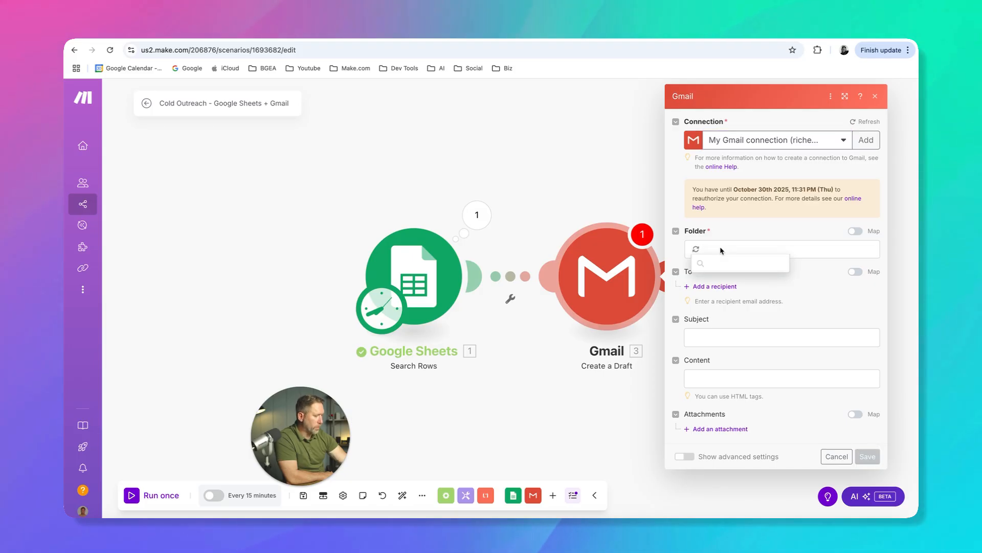
scroll(722, 334, down, 15)
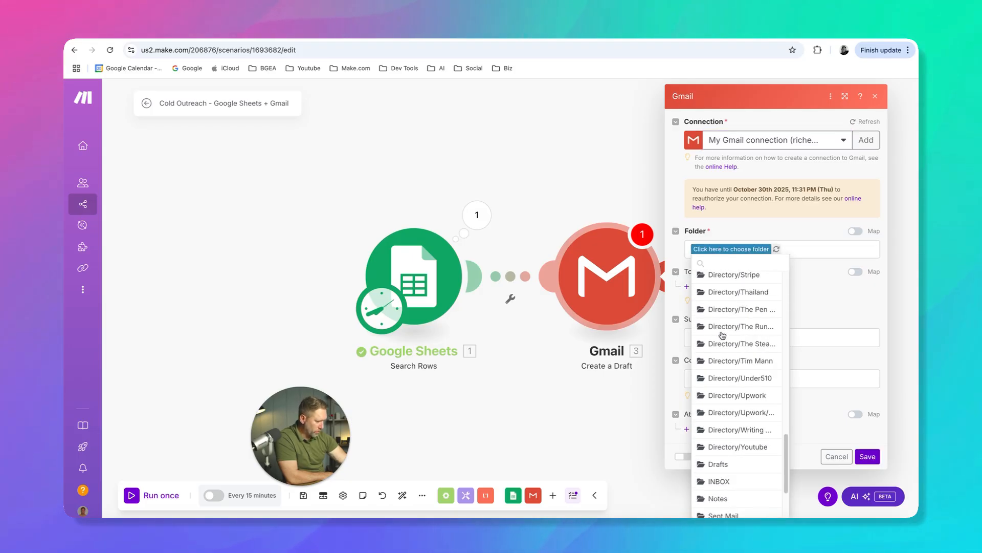
click(714, 373)
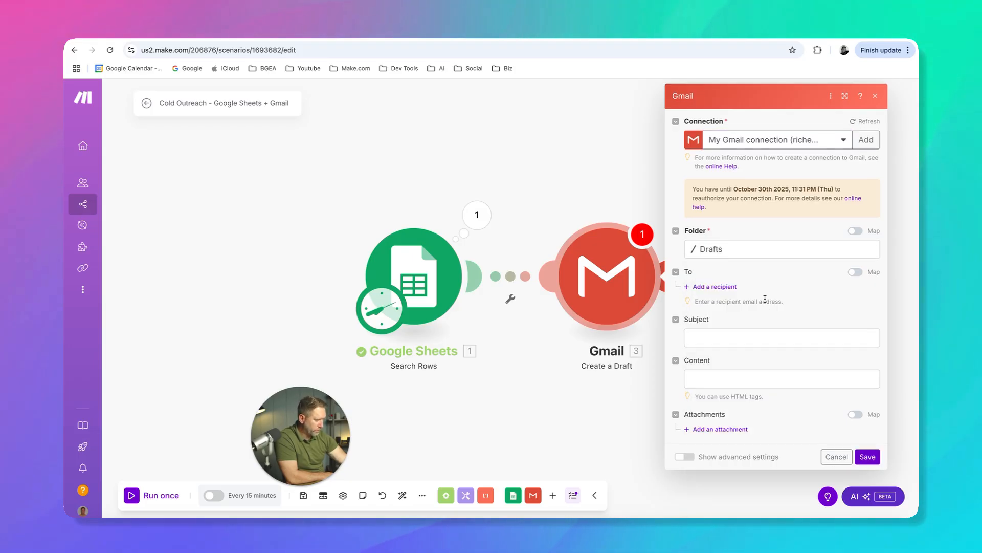
Add a recipient to the draft and map its email address to Email (B) from Search Rows
click(722, 288)
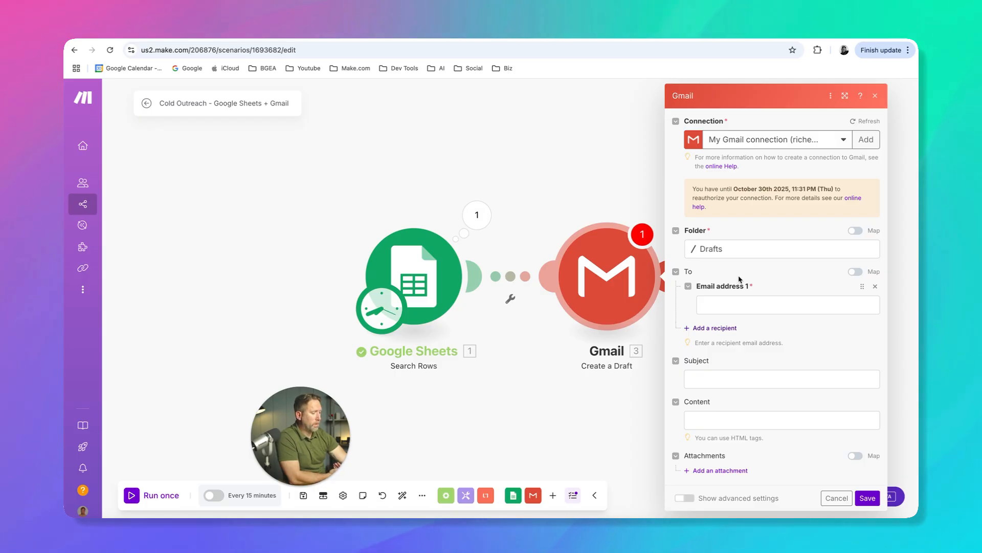
click(721, 308)
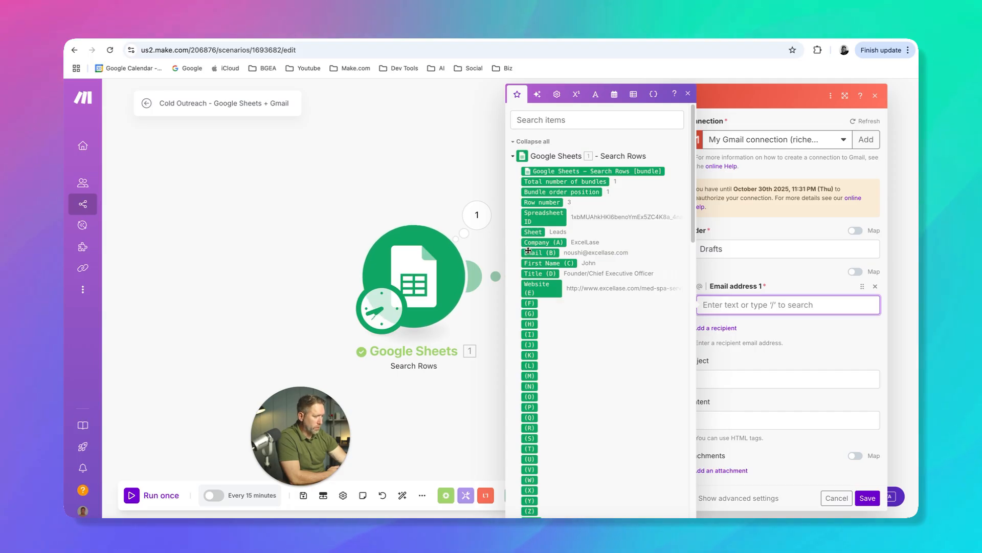
click(557, 254)
click(747, 277)
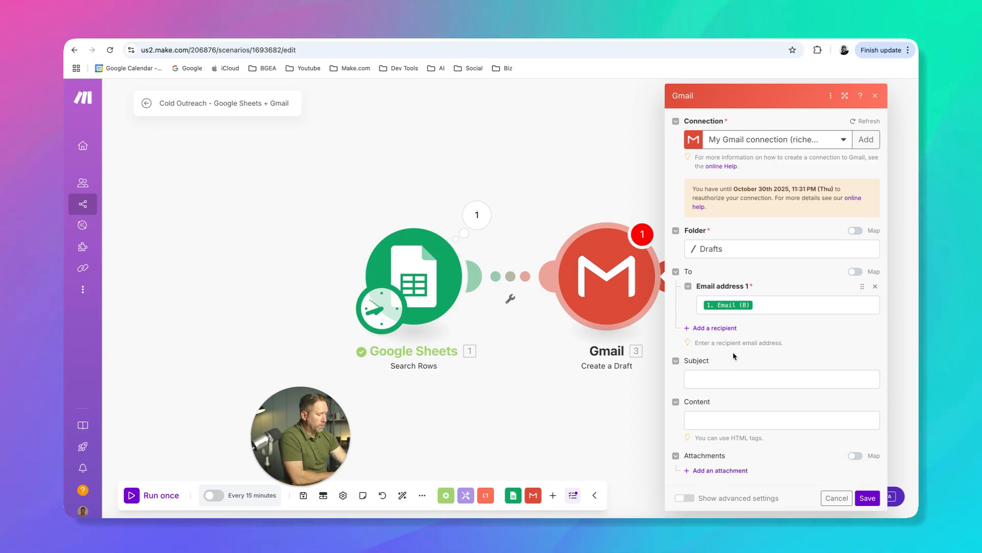
Set the draft's subject to "Do you need more leads?"
click(719, 380)
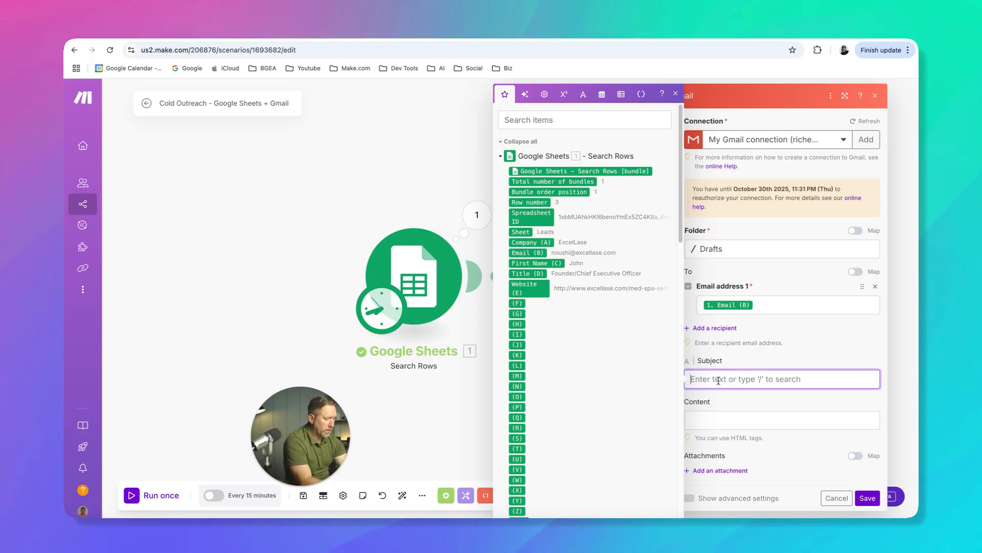
text(Do )
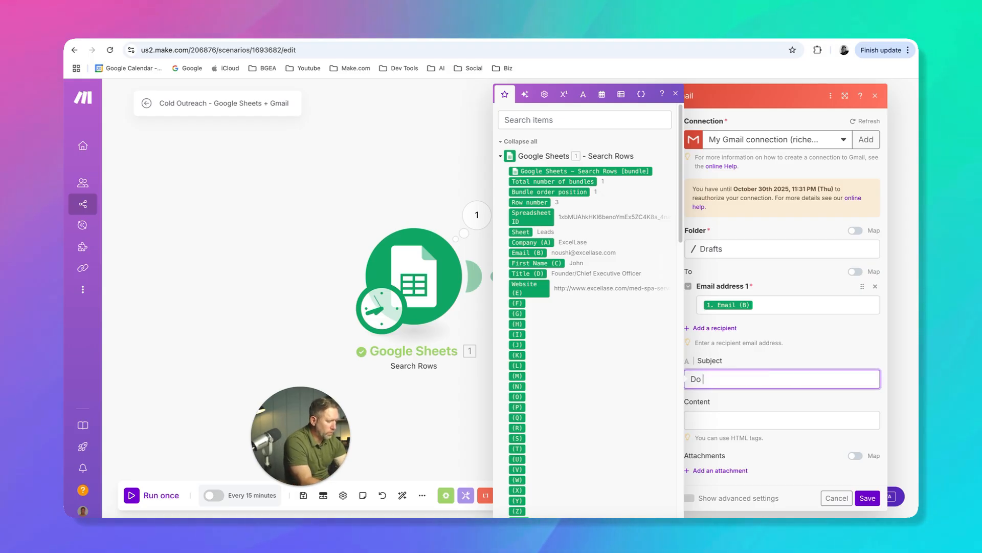
text(you need more leads?)
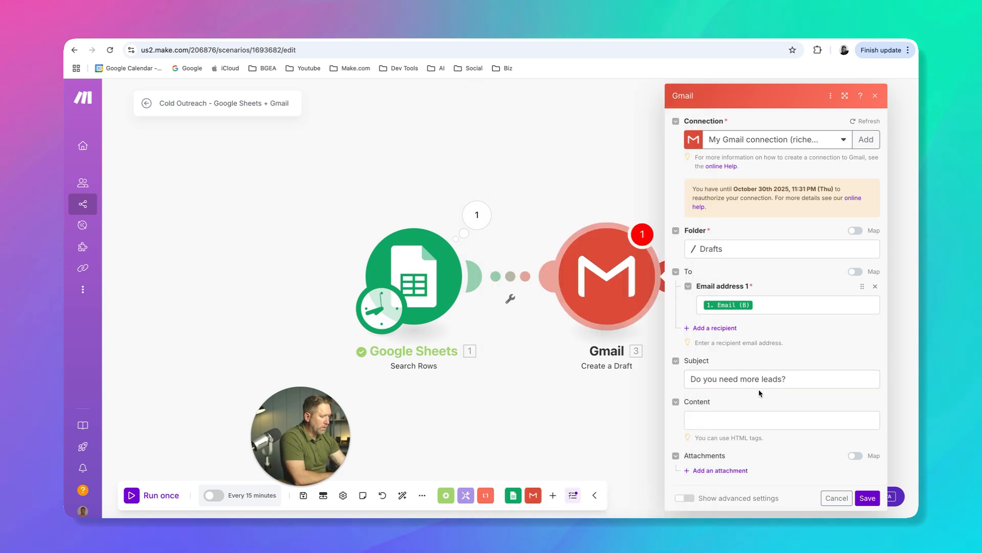
Start the draft's content with the greeting "Hi there," and, after a blank line, "Do you run a service-based business?"
click(742, 419)
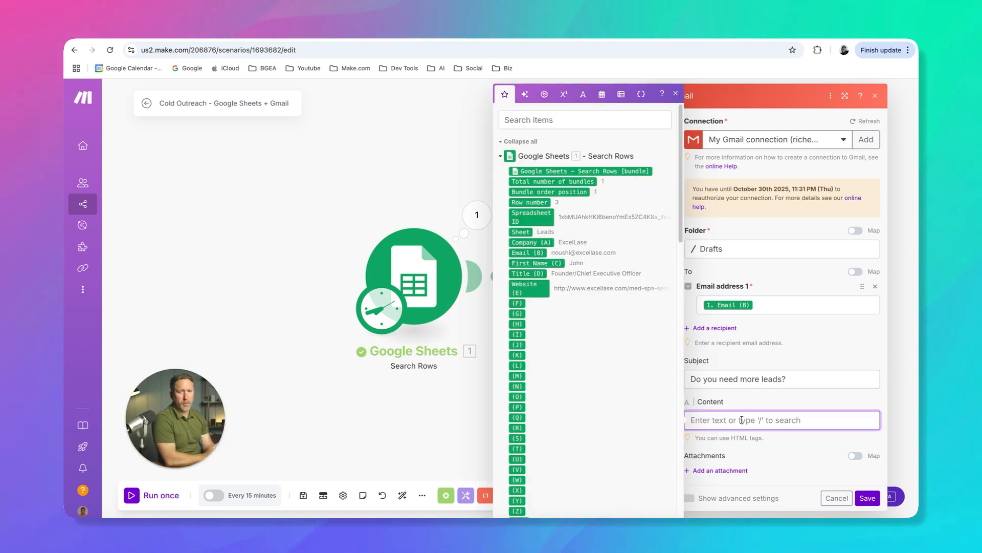
text(Hi there,)
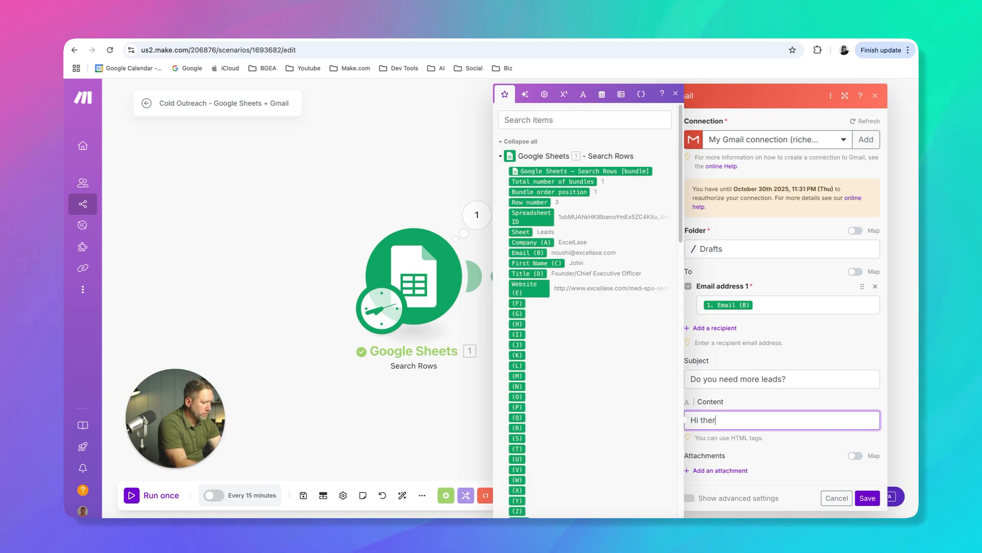
key(Return)
key(Return)
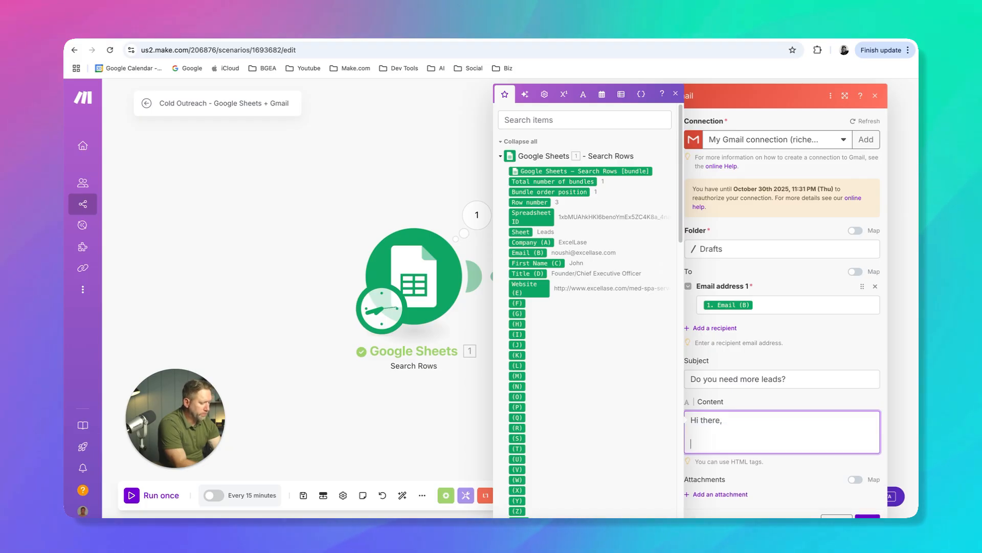
text(Do)
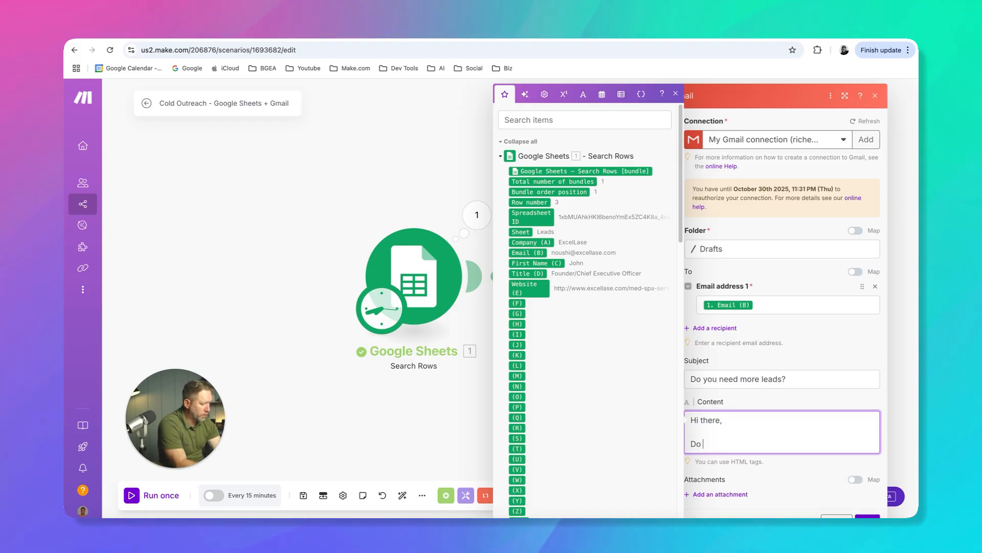
text( you run a service-bs)
key(BackSpace)
text(a service-based business?)
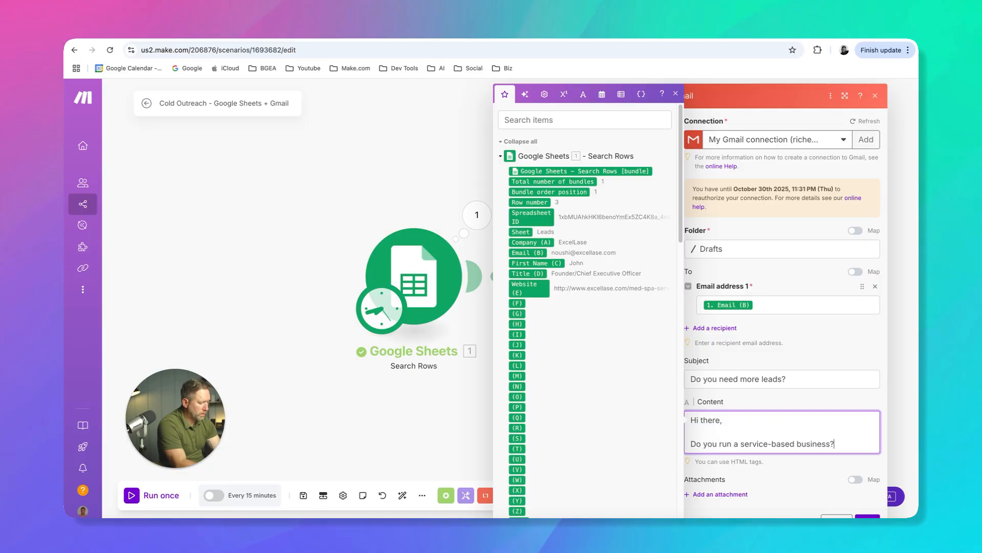
Add the paragraph "Are you interested in cold outreach?" below the first question in the draft's content
key(Return)
key(Return)
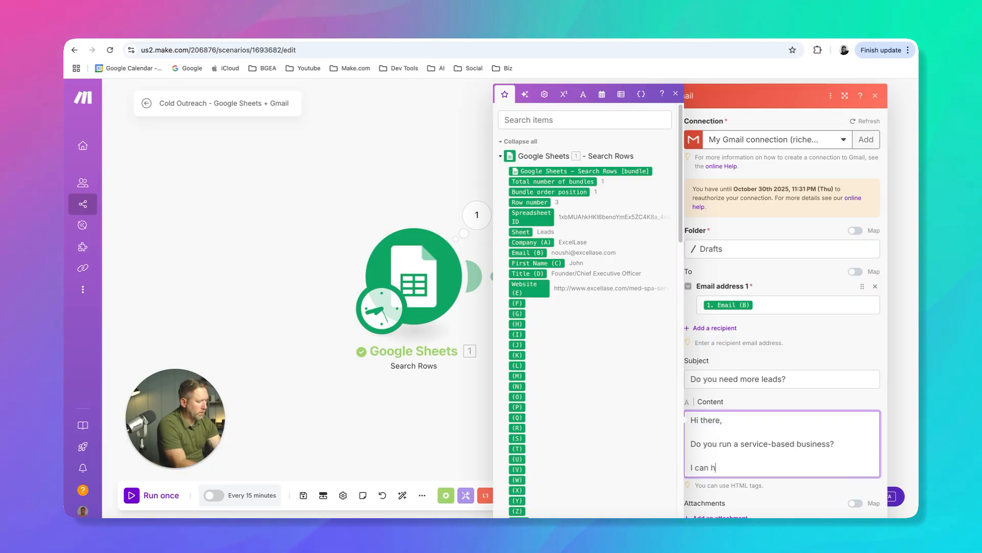
key(BackSpace)
key(BackSpace)
key(BackSpace)
key(BackSpace)
key(BackSpace)
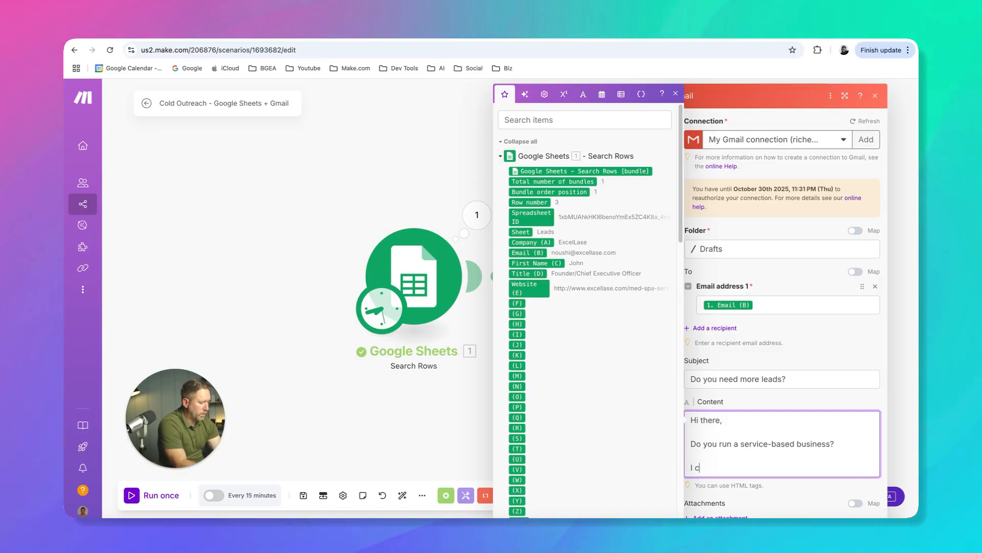
text(Are you i)
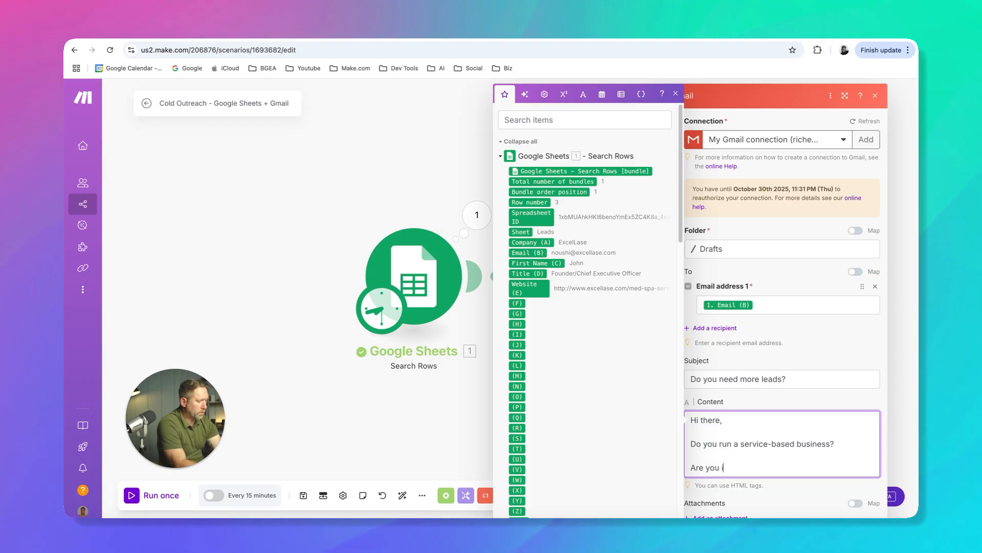
text(nterested in cold)
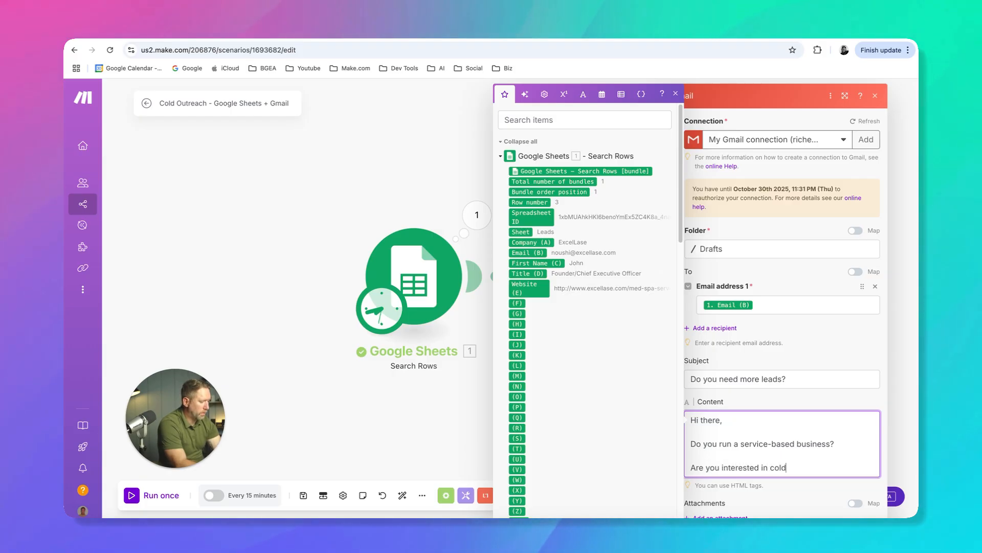
text( outreach?)
key(Return)
key(Return)
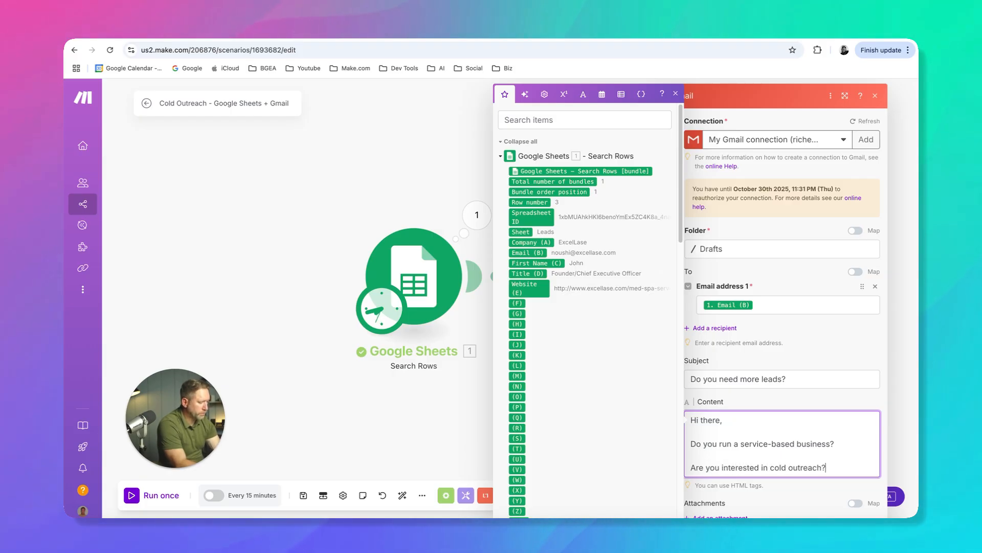
Close the draft's content with "Thanks," and, after a blank line, the sender's first name
text(Thanks,)
key(Return)
key(Return)
text(Jonathan)
click(806, 345)
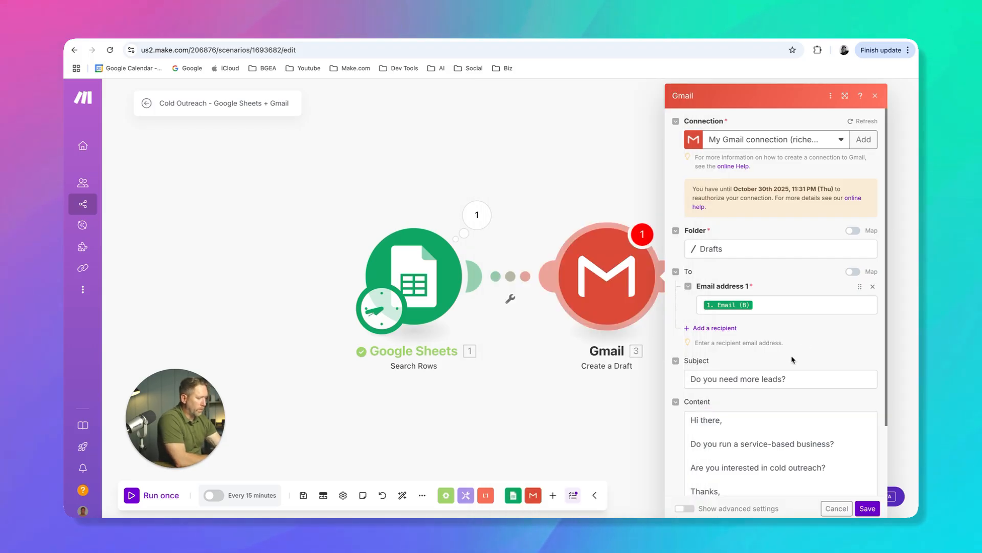
Save the Gmail Create a Draft module's settings and save the scenario
scroll(792, 357, down, 2)
click(866, 507)
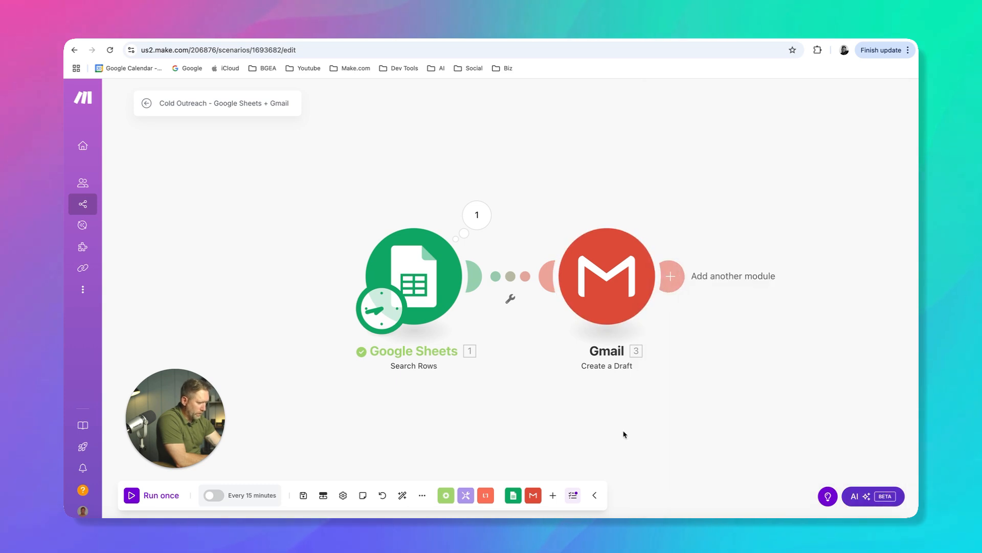
click(303, 495)
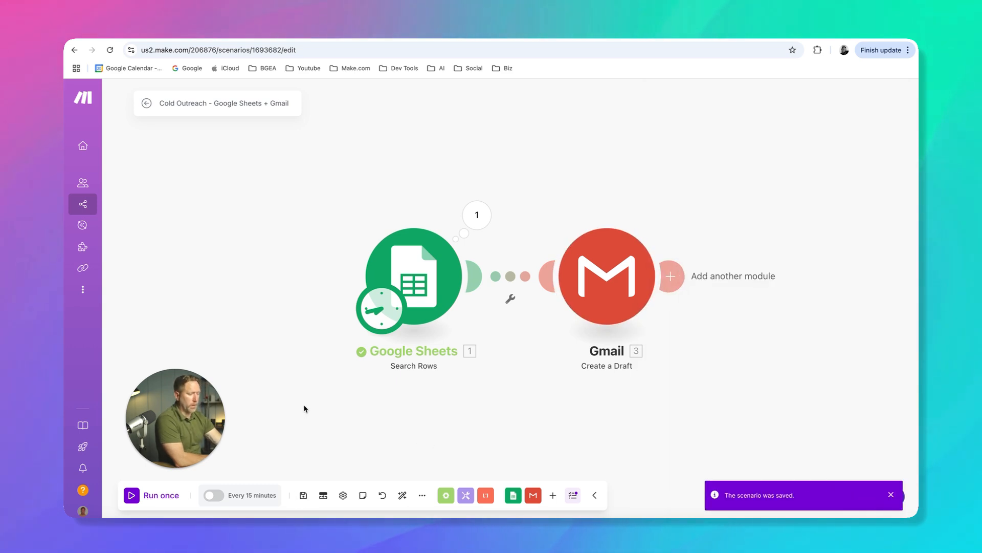
Check the filter and limit in the Google Sheets Search Rows module, then run the scenario once
click(438, 315)
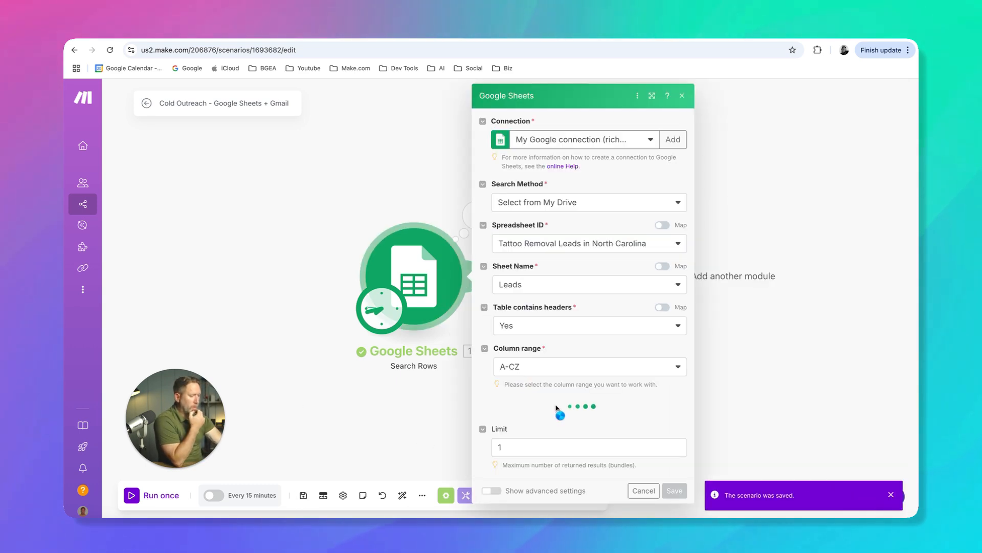
scroll(557, 409, down, 4)
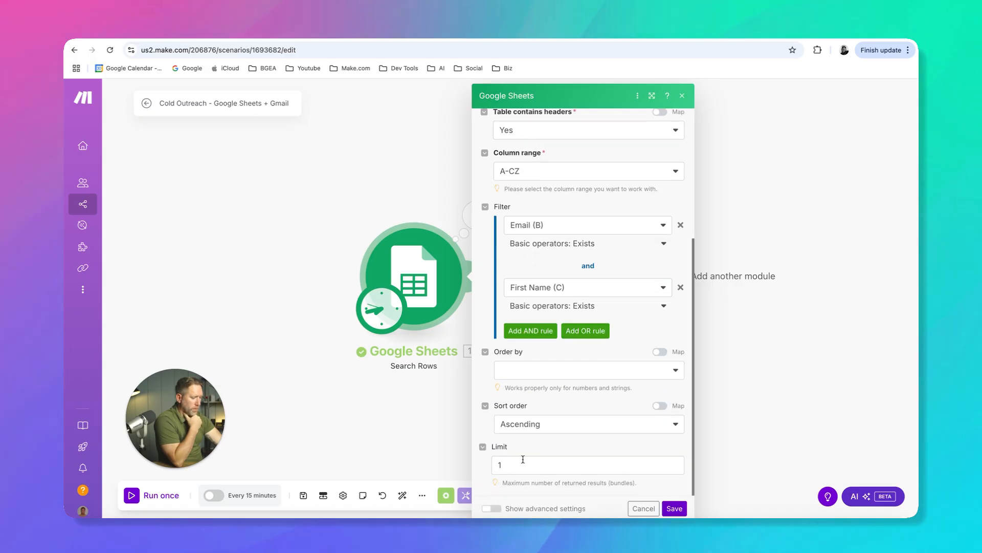
click(674, 508)
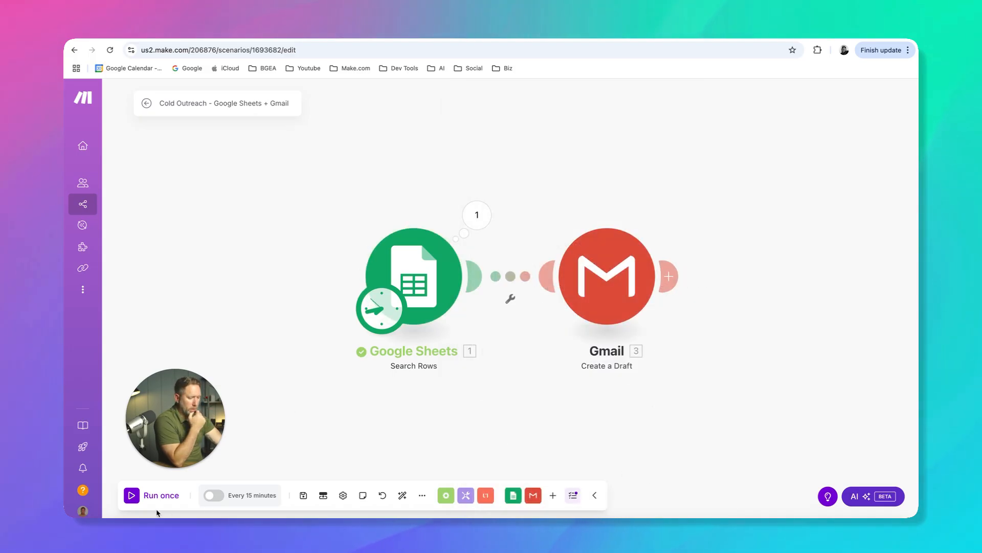
click(134, 497)
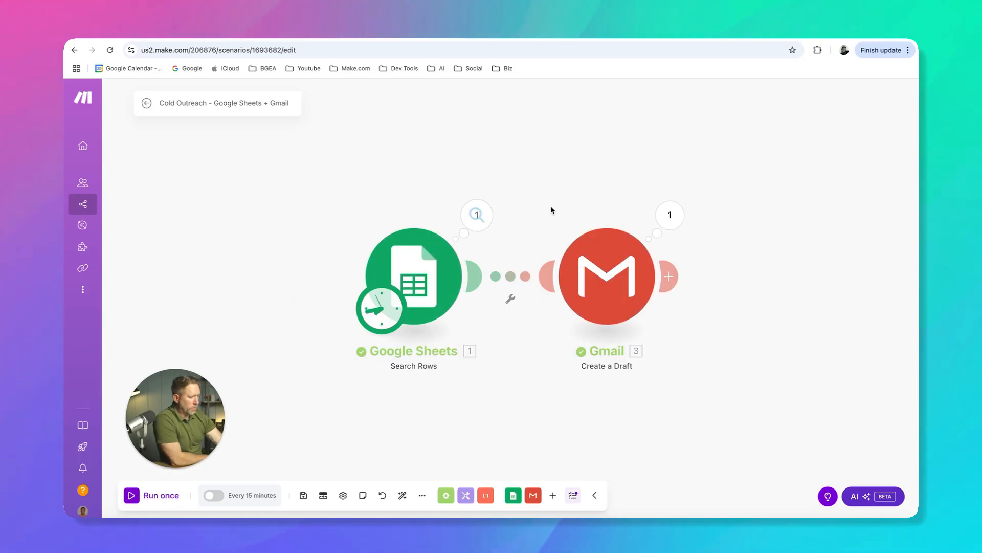
Inspect the Gmail module's run details, checking the recipient, content and subject of the created draft
click(672, 221)
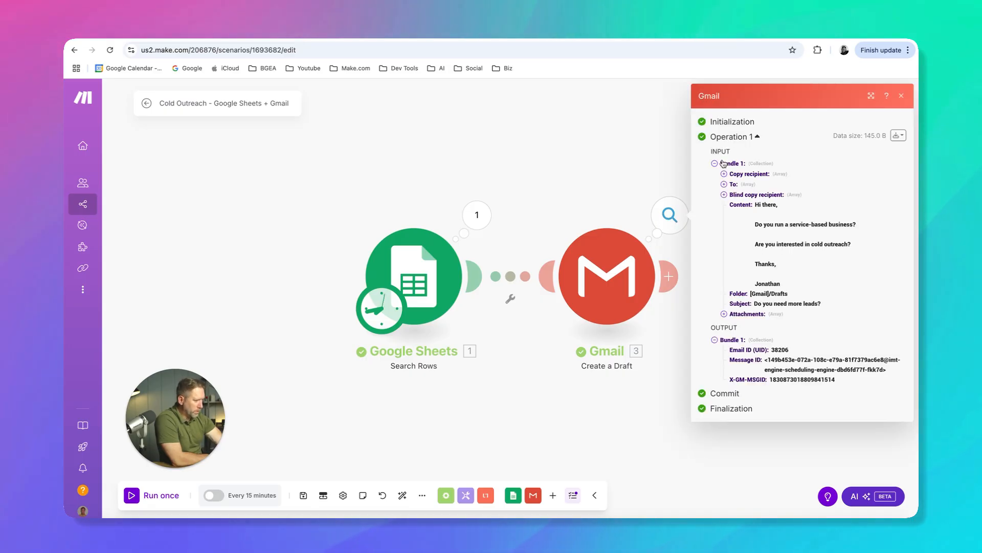
click(724, 183)
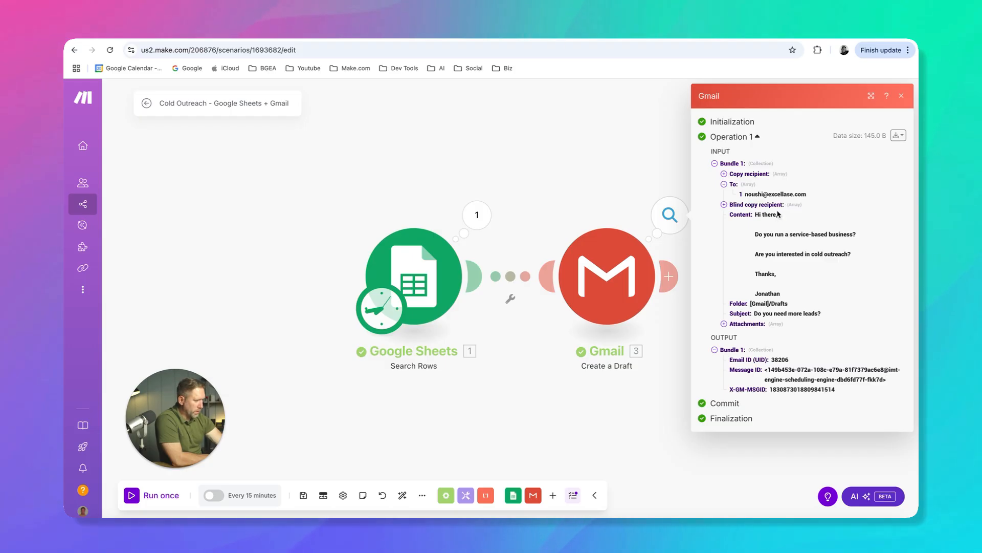
drag(755, 216, 771, 271)
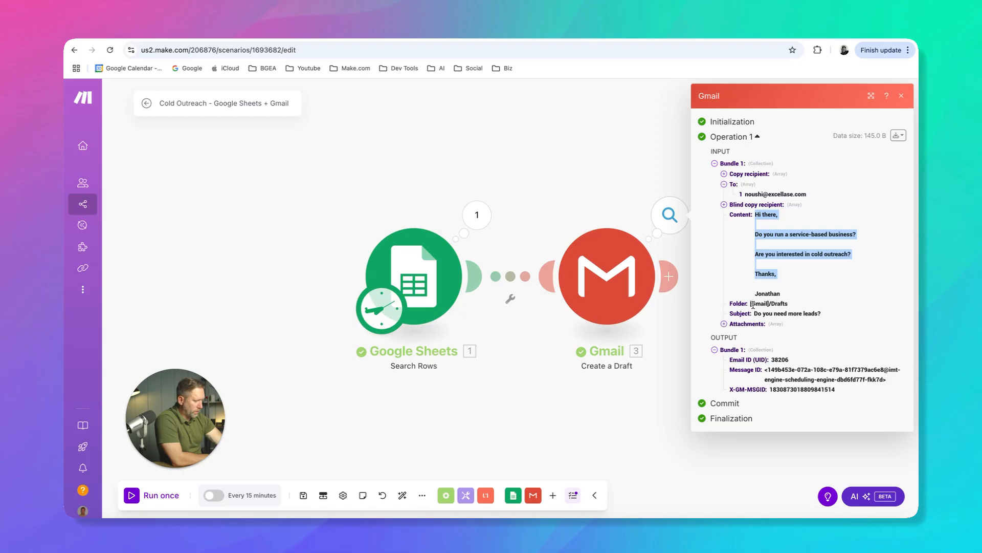
drag(755, 313, 818, 314)
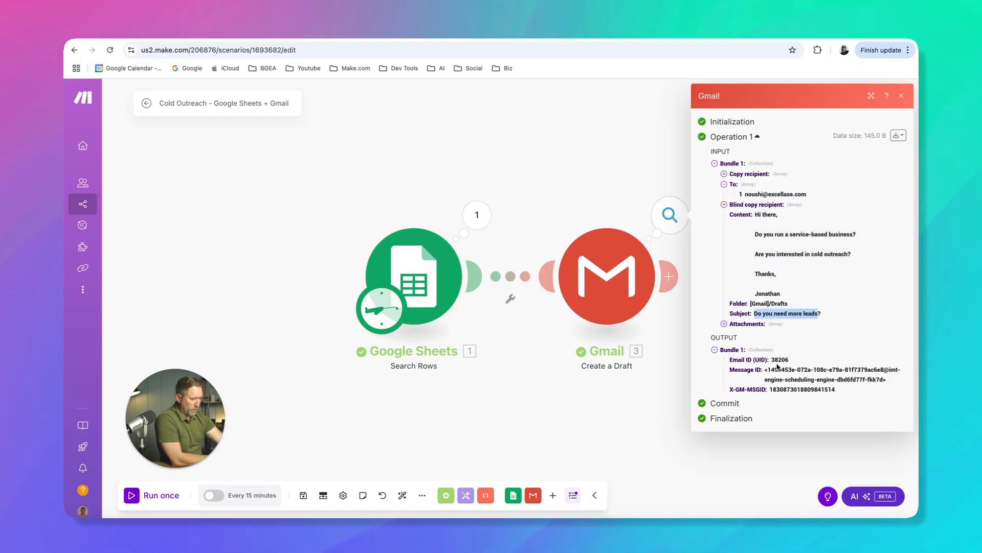
click(504, 426)
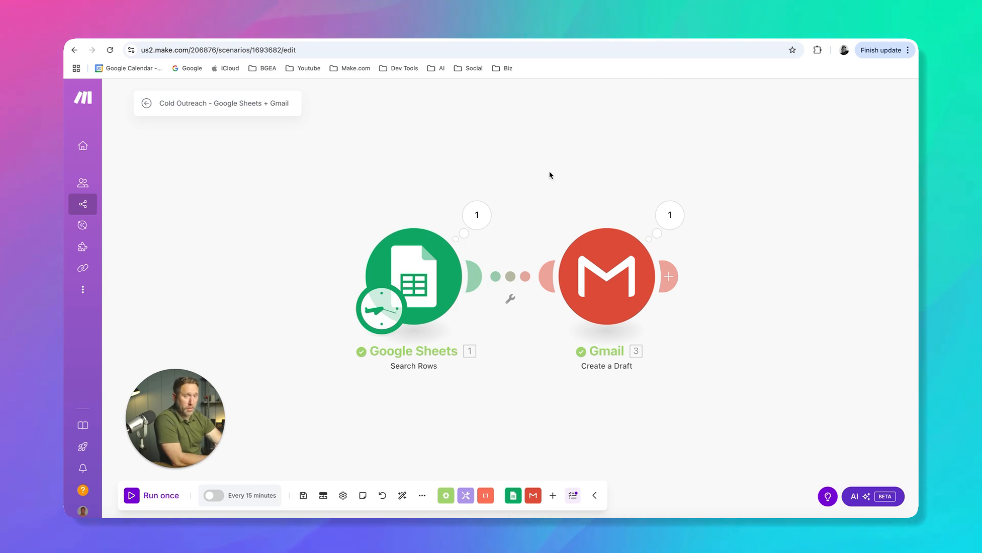
Switch to Gmail and refresh the Drafts folder to look for the created draft
click(495, 34)
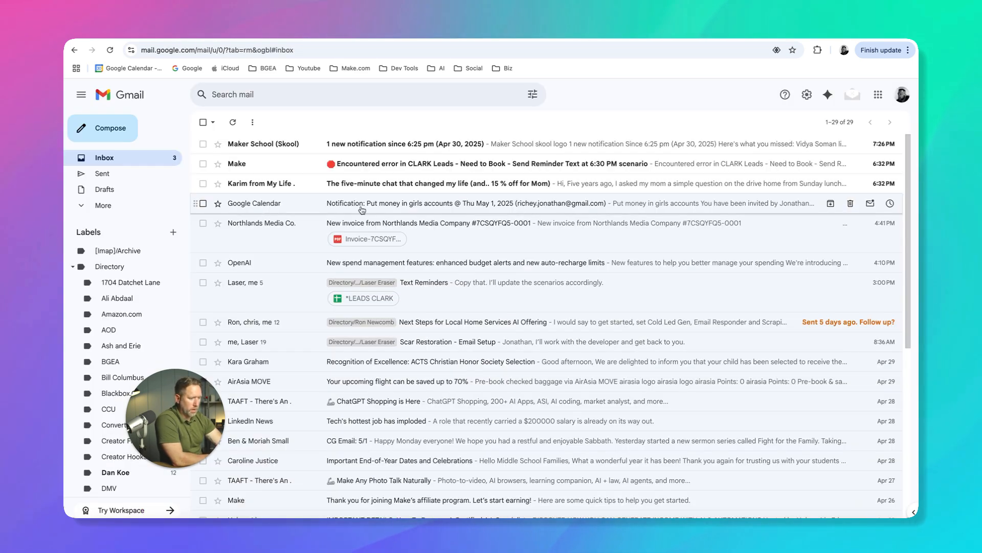
scroll(132, 256, down, 8)
scroll(132, 256, down, 3)
scroll(132, 257, up, 10)
click(104, 189)
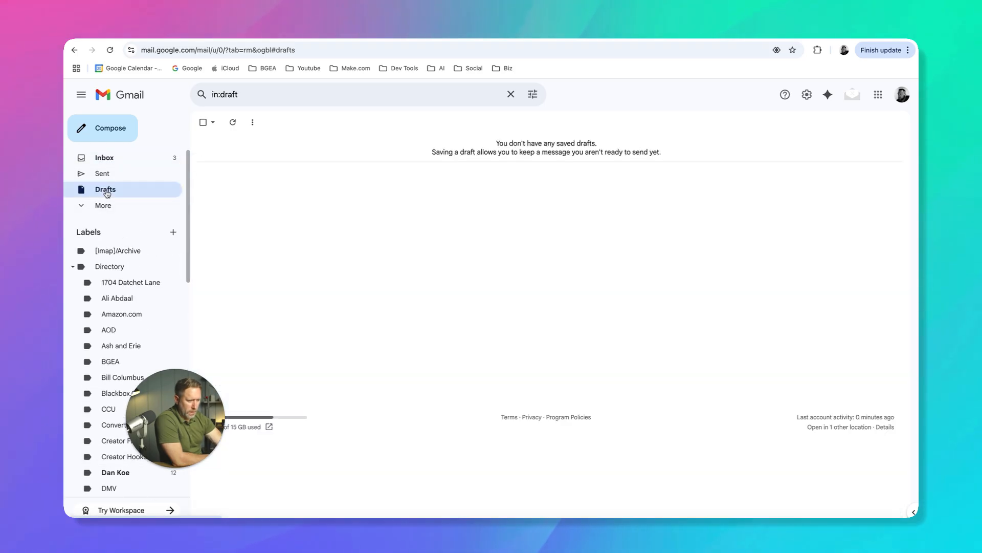
click(232, 122)
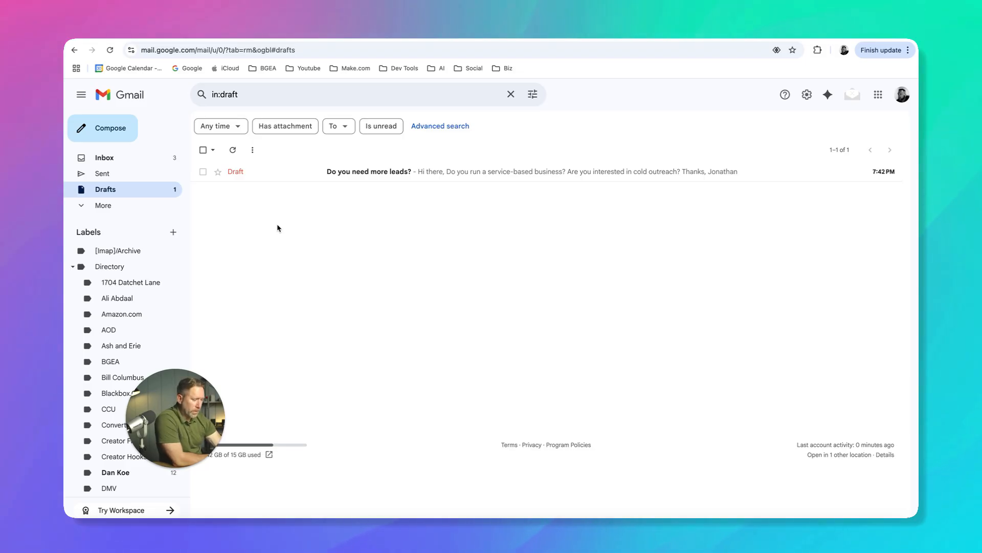
Open the "Do you need more leads?" draft to check its formatting, then discard it
click(352, 177)
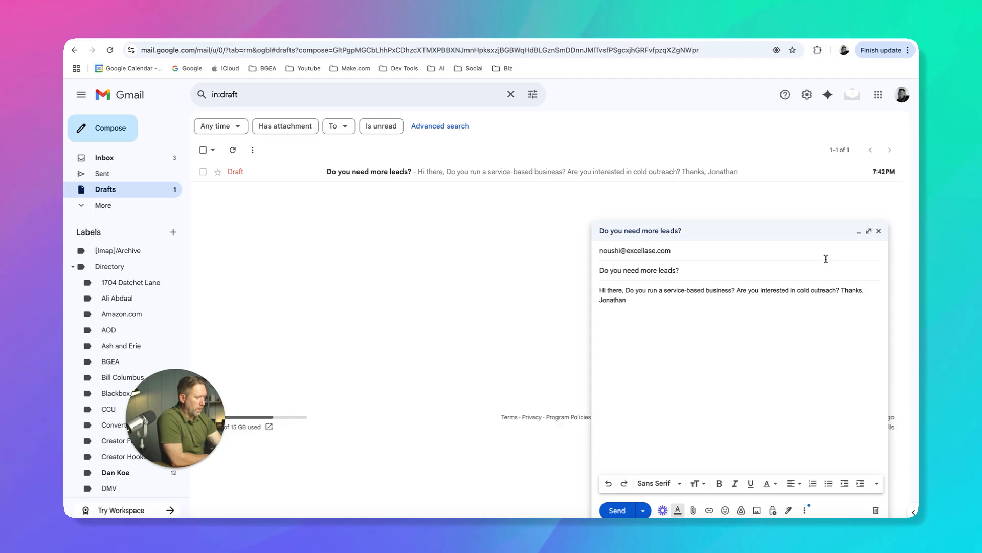
click(874, 511)
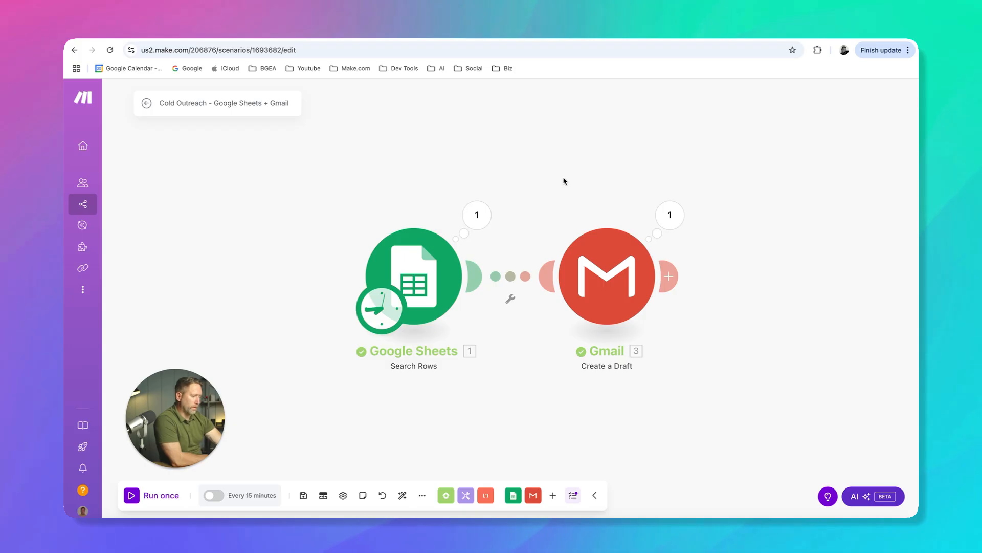
Switch back to the Make scenario and insert a <br /> tag on the blank line after the greeting in the Gmail module's content
click(607, 275)
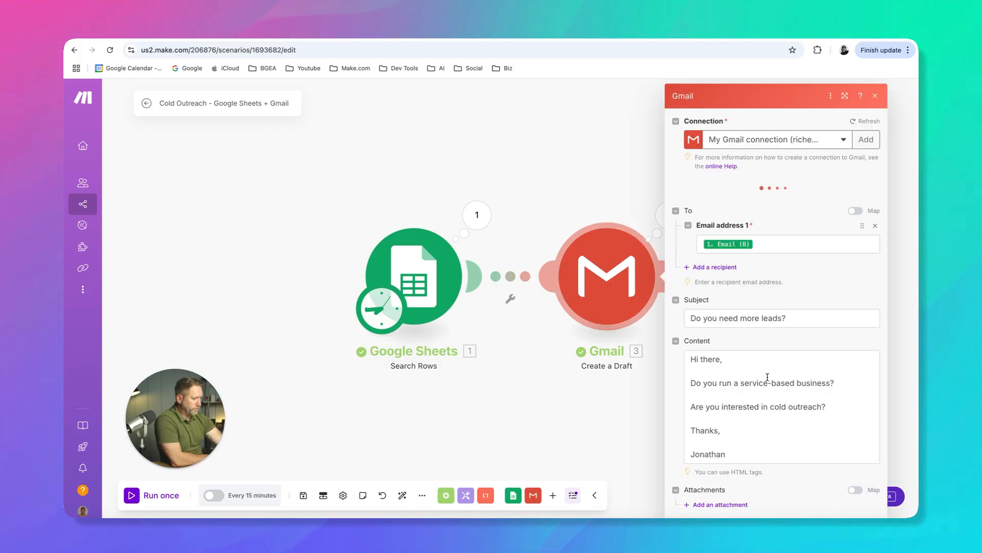
scroll(757, 368, down, 5)
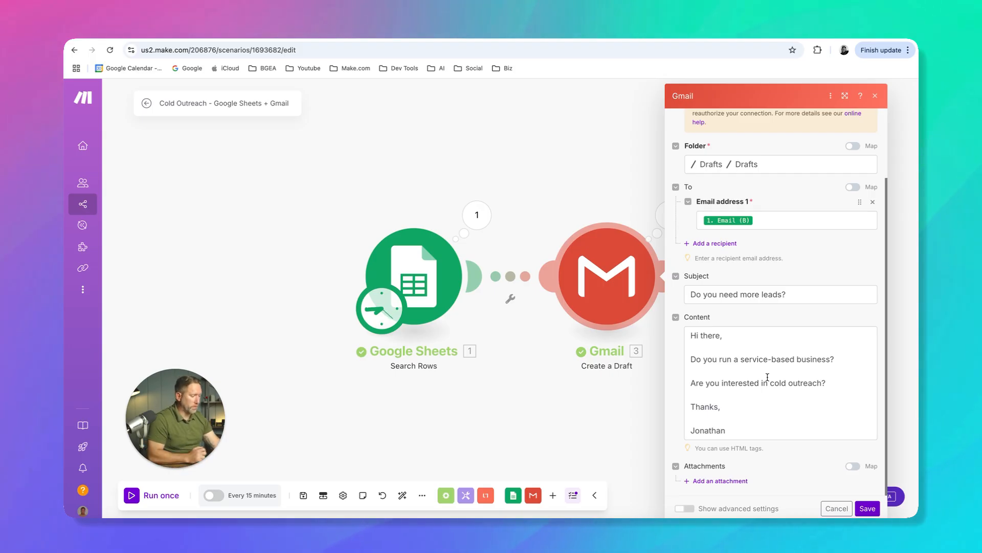
drag(766, 447, 701, 448)
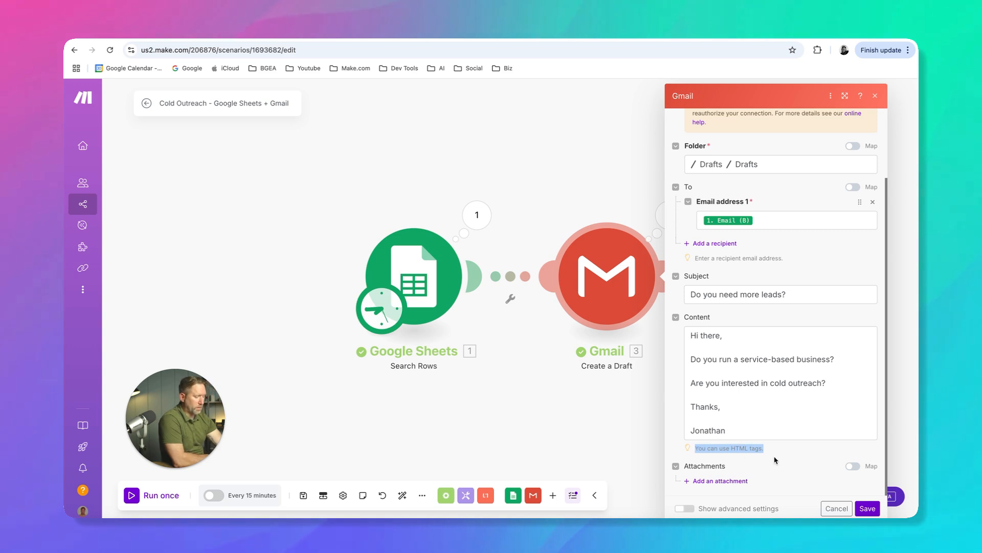
click(721, 352)
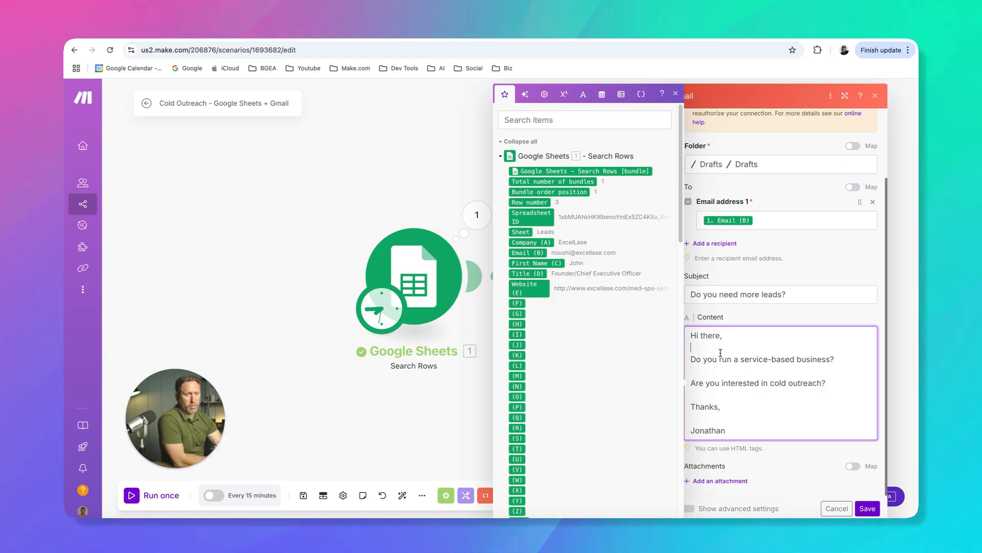
text(<)
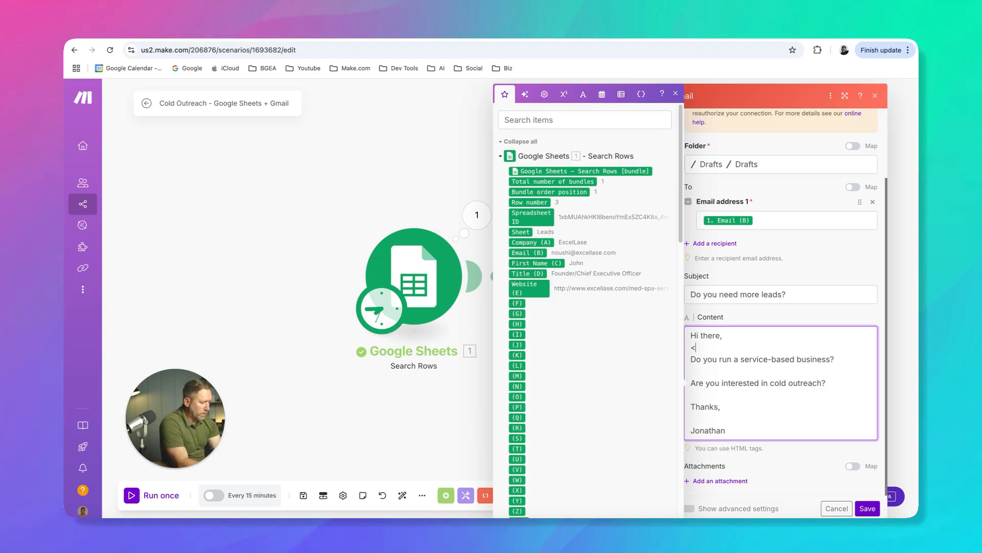
text(br)
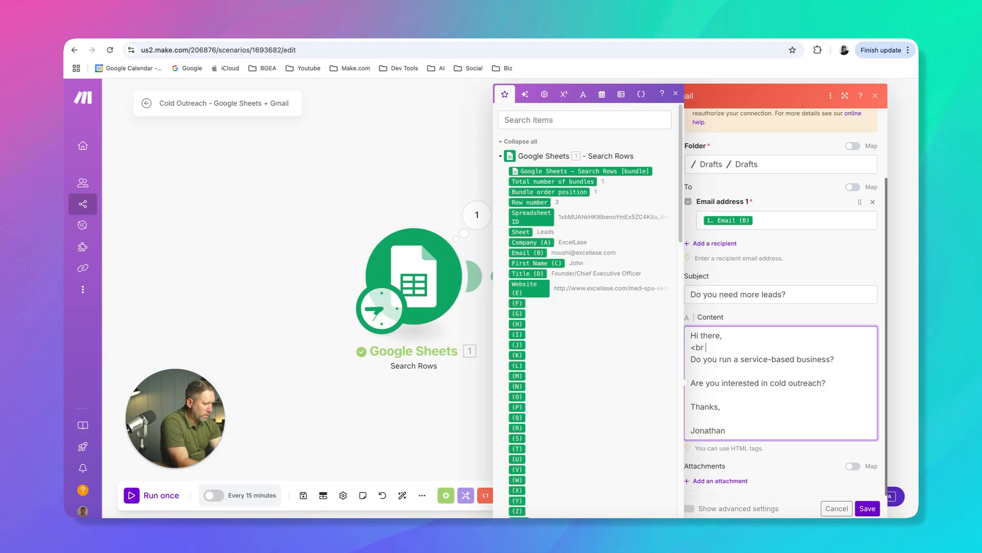
text( /)
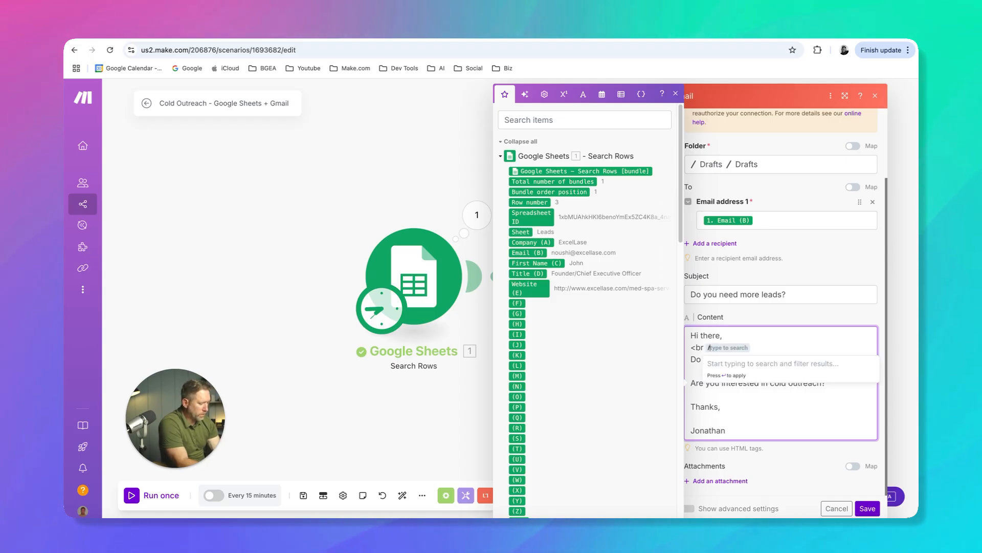
text(>)
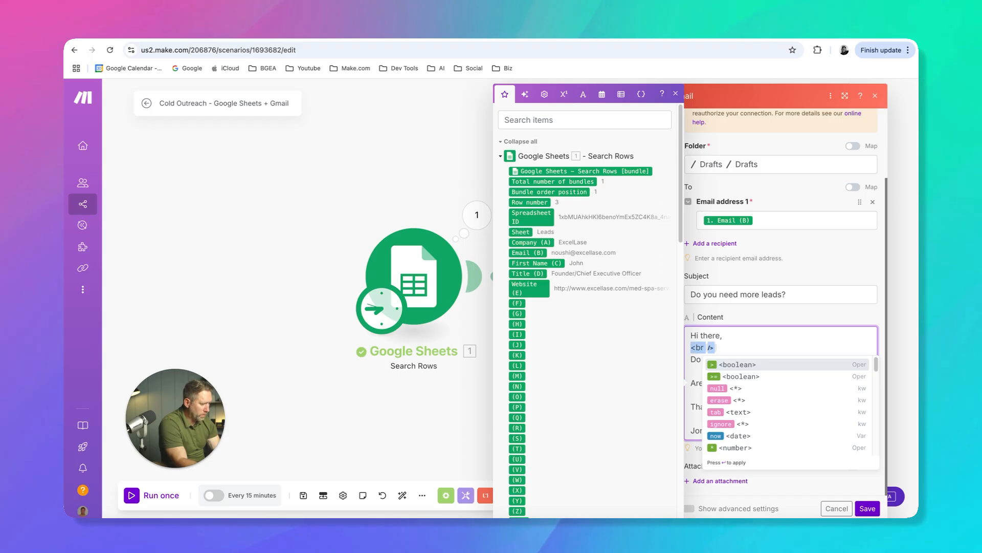
Add a second <br /> tag after the existing one on the line below the greeting in the Gmail content
text(<br)
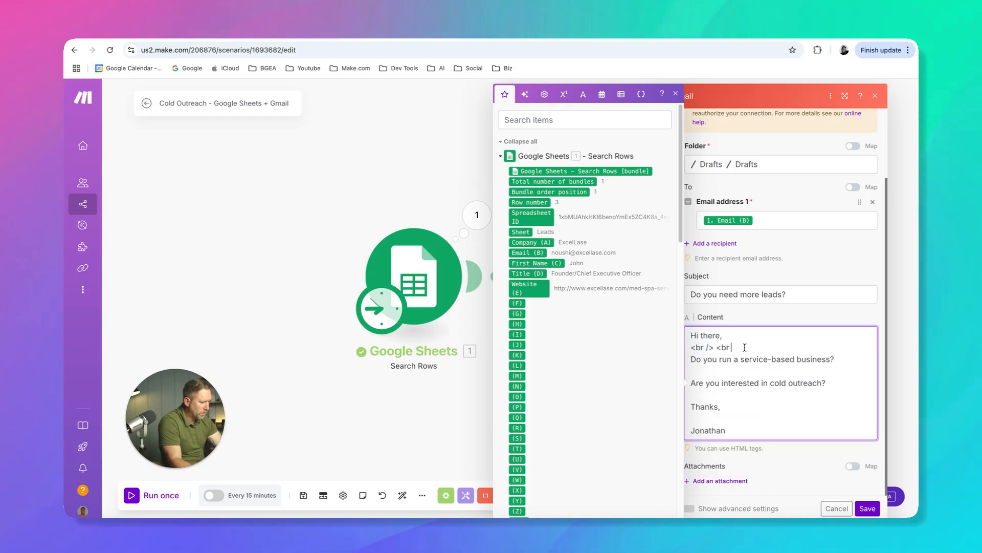
text( />)
text(.)
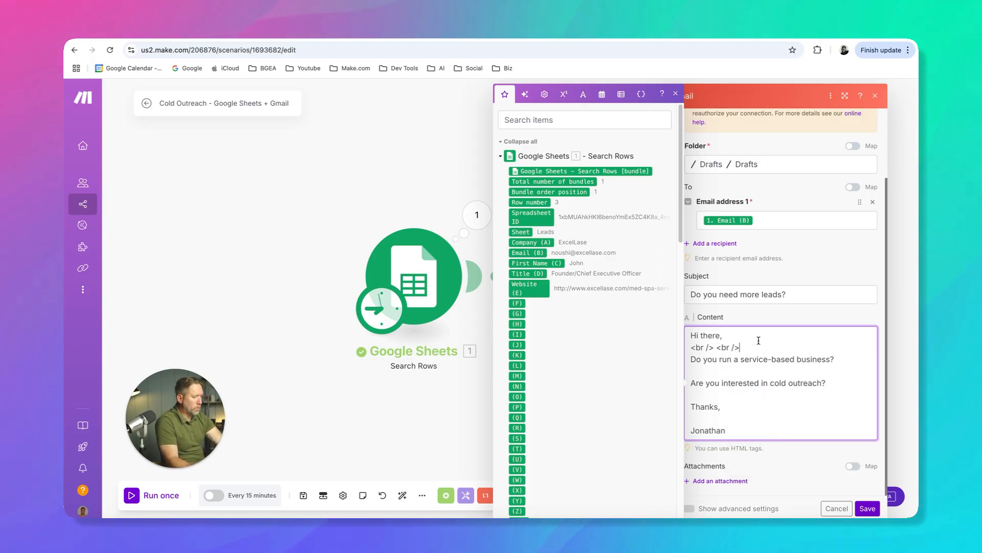
Copy the two <br /> tags onto each remaining blank line of the Gmail content, down to the line above the signature name
drag(740, 347, 693, 346)
key(ctrl+c)
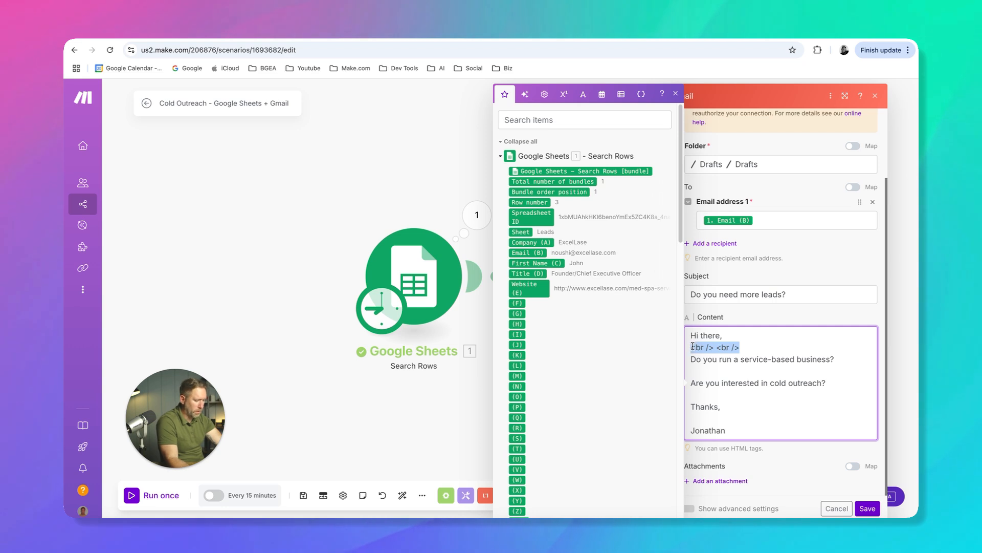
click(703, 373)
key(ctrl+v)
click(714, 395)
key(ctrl+v)
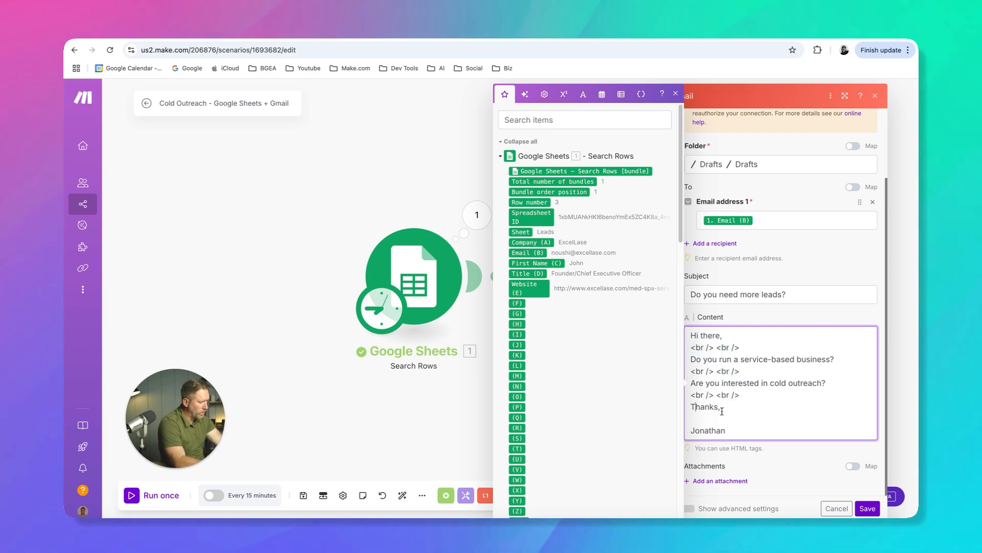
click(747, 418)
key(ctrl+v)
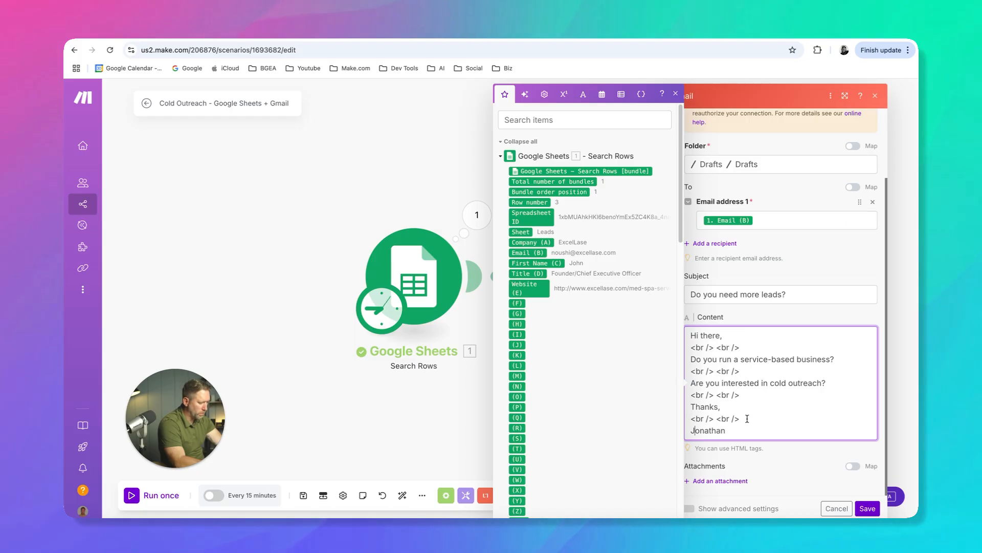
click(747, 409)
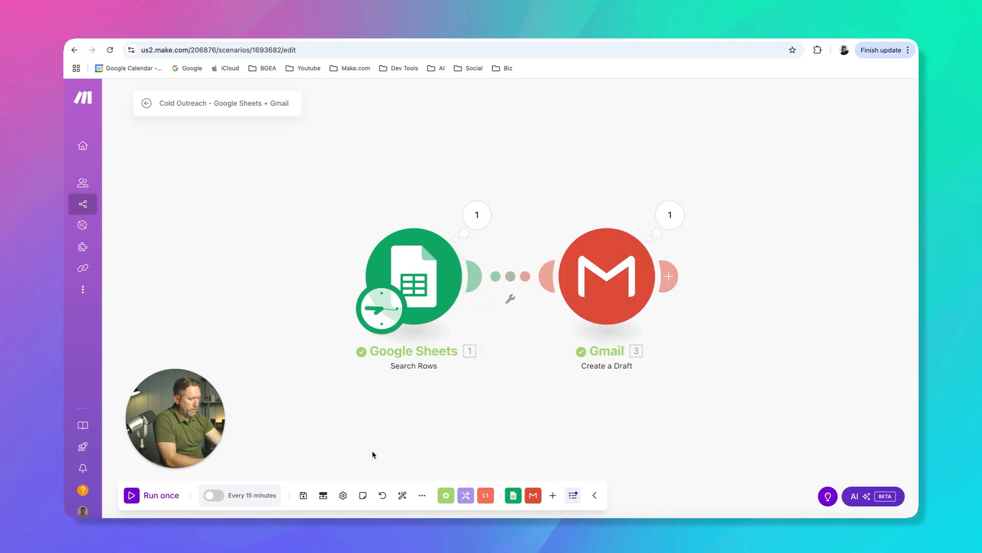
Save the scenario and run it once
click(304, 495)
click(144, 496)
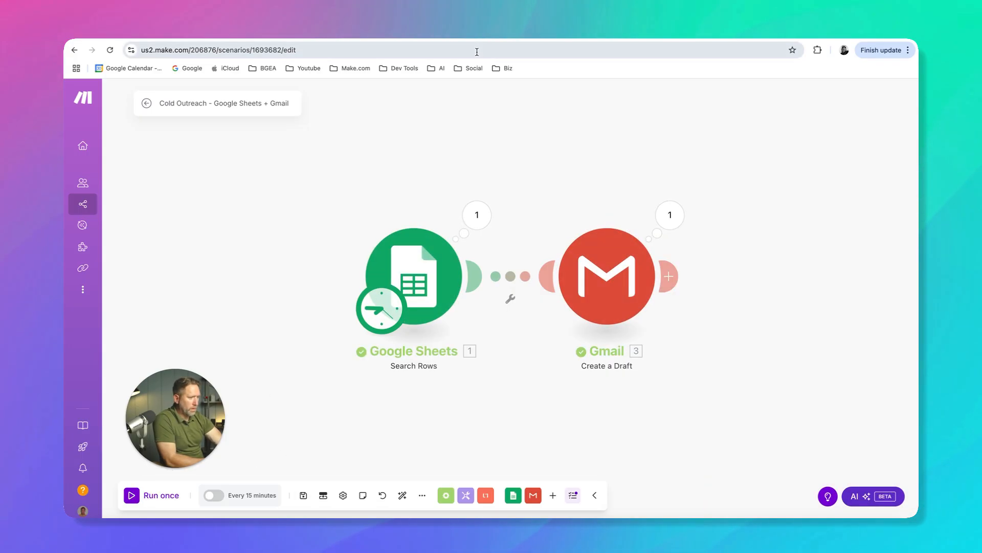
Switch to Gmail, refresh the Drafts folder and open the "Do you need more leads?" draft to check its line spacing
click(476, 32)
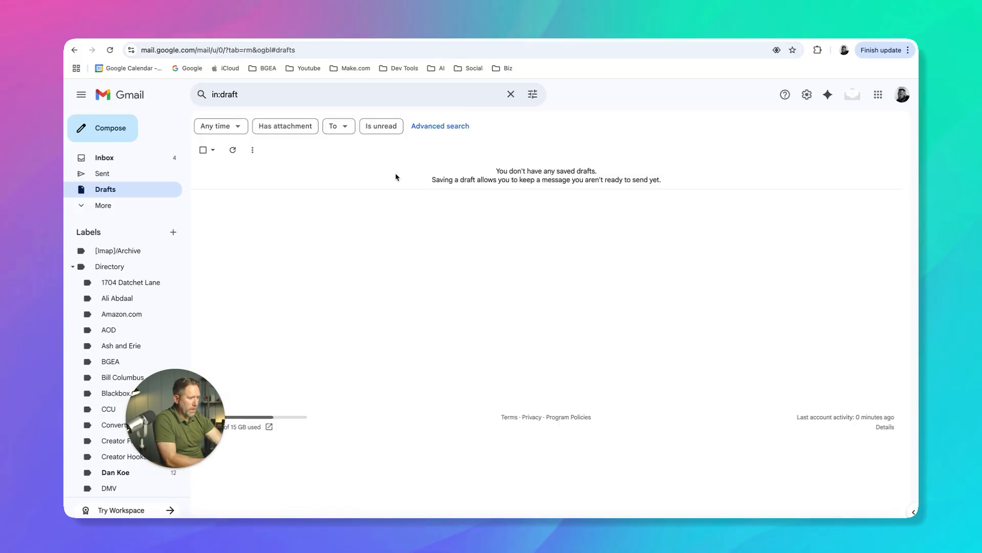
click(233, 149)
click(358, 173)
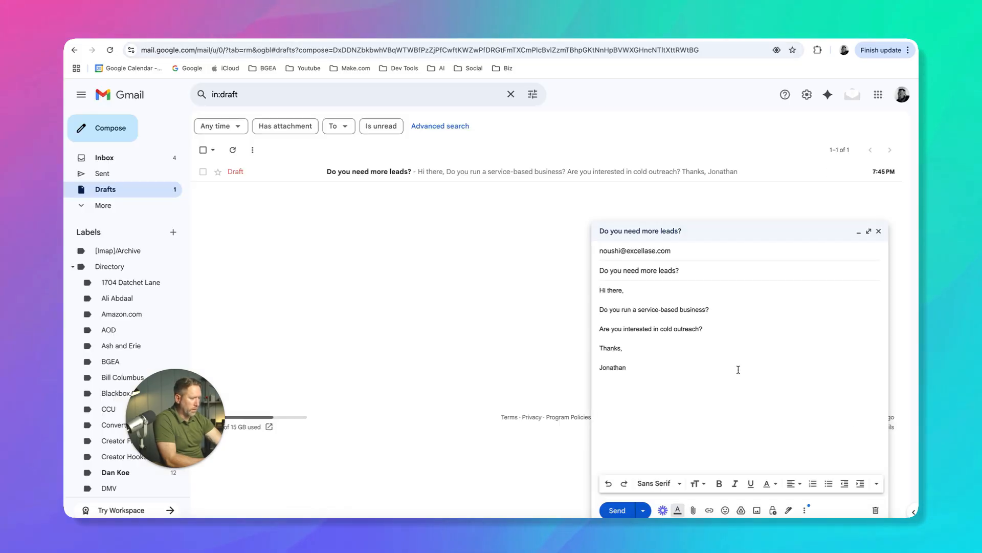
drag(627, 368, 599, 297)
click(636, 295)
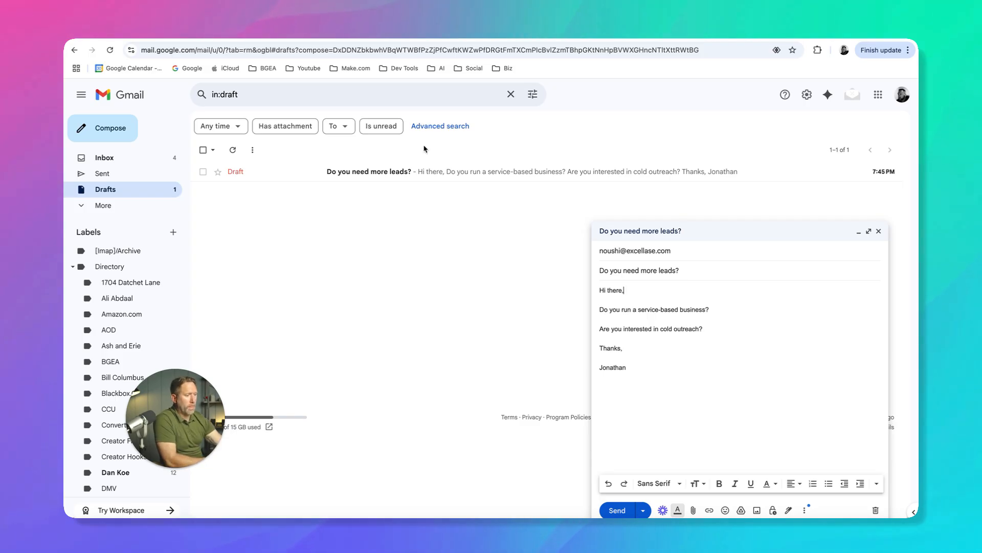
Switch to the Tattoo Removal Leads in North Carolina sheet and review the First Name entries in rows 3, 7 and 14
click(277, 35)
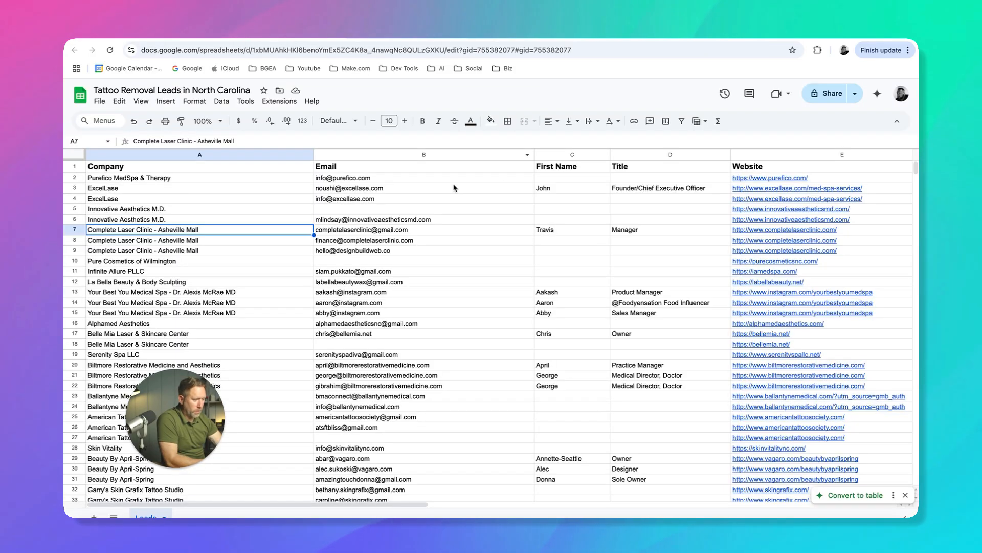
click(541, 189)
click(544, 231)
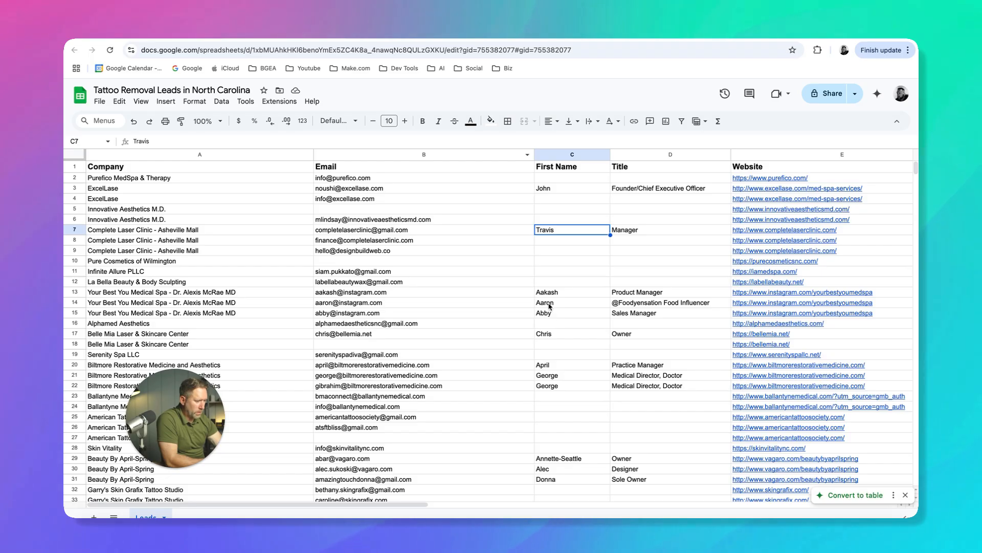
click(549, 304)
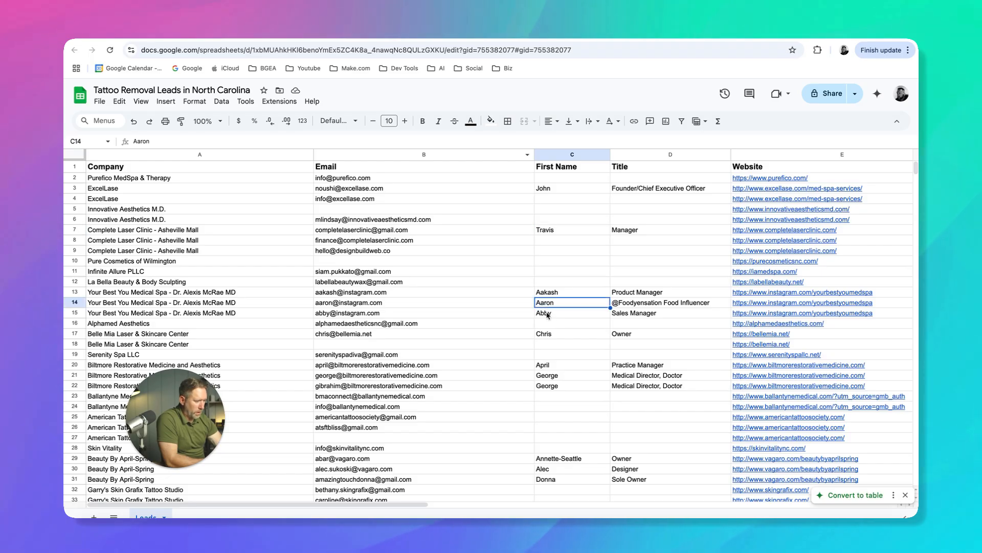
Return to Gmail and discard the open "Do you need more leads?" draft
click(497, 38)
click(875, 510)
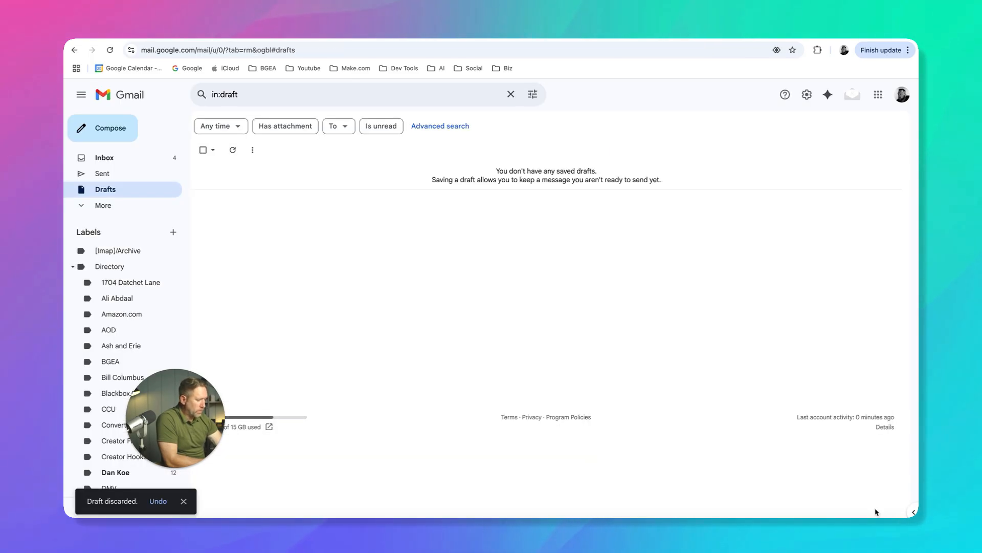
Switch to the Make scenario and replace "there" in the Gmail module's greeting with the First Name (C) value from Google Sheets
click(391, 38)
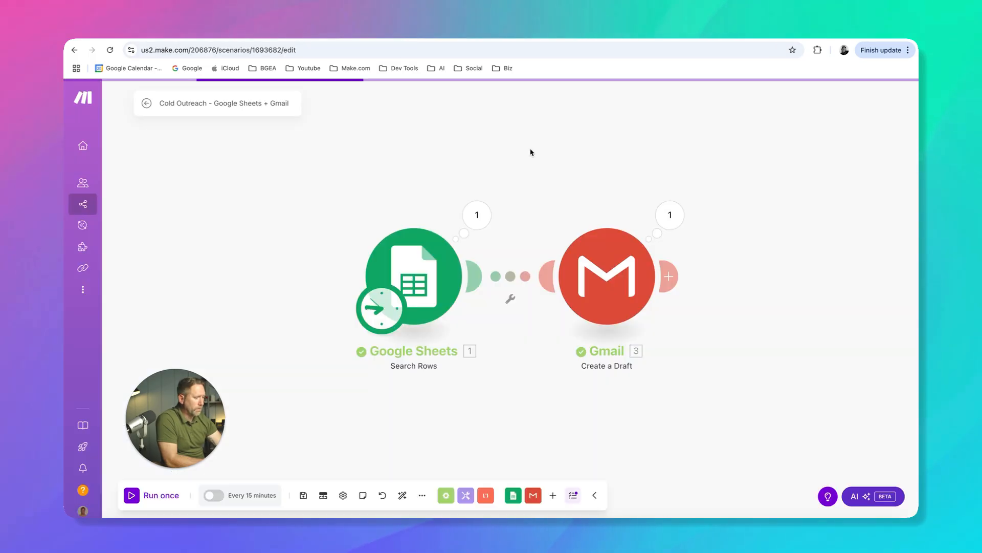
click(598, 284)
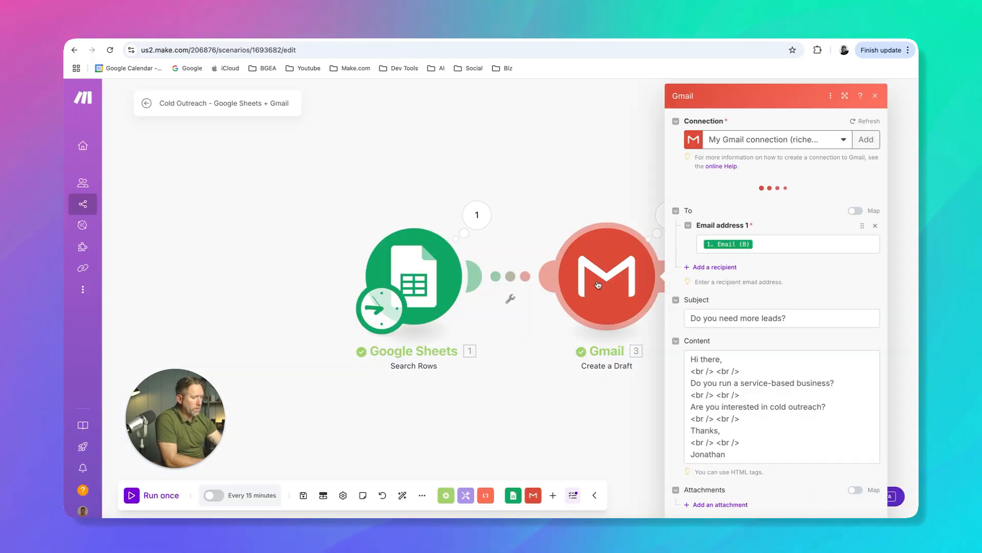
scroll(729, 387, down, 3)
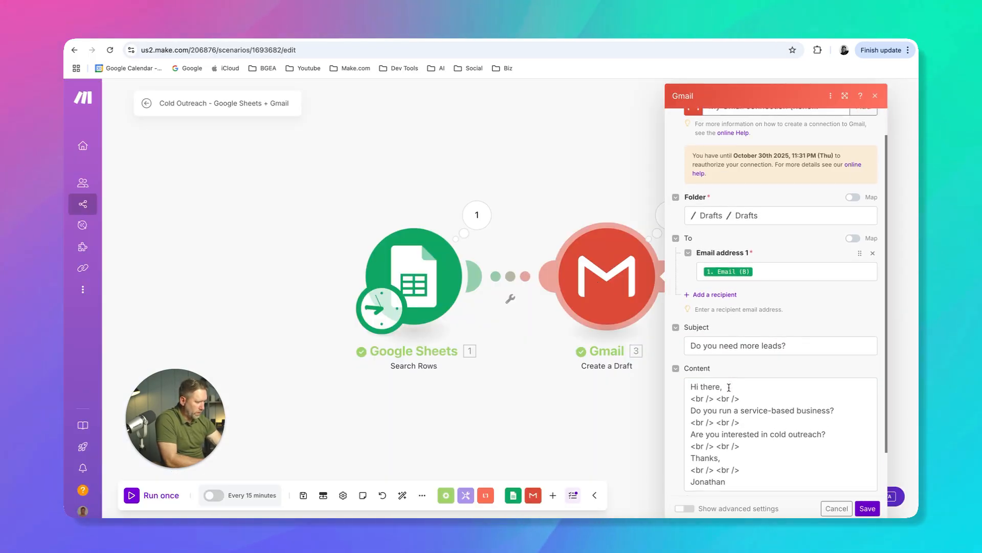
double_click(710, 335)
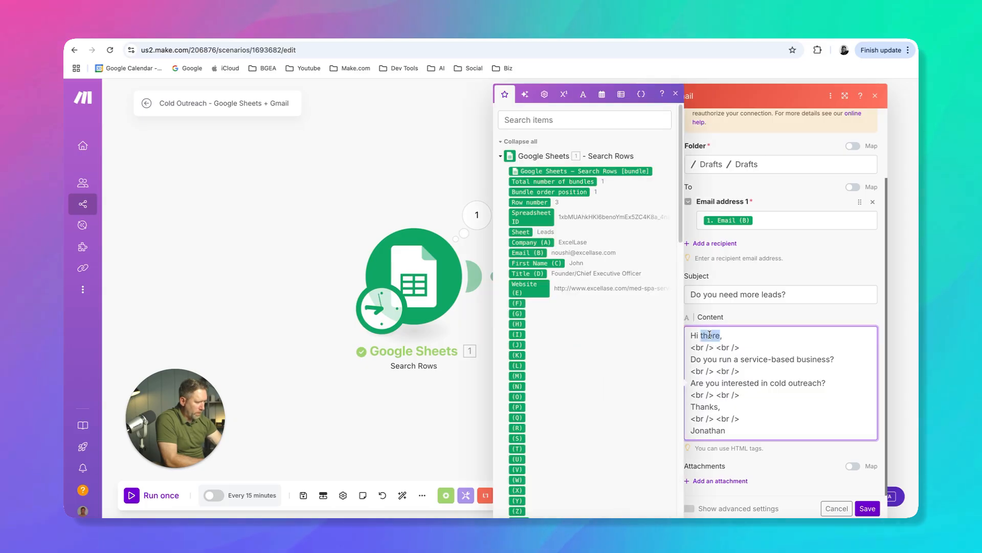
text(,)
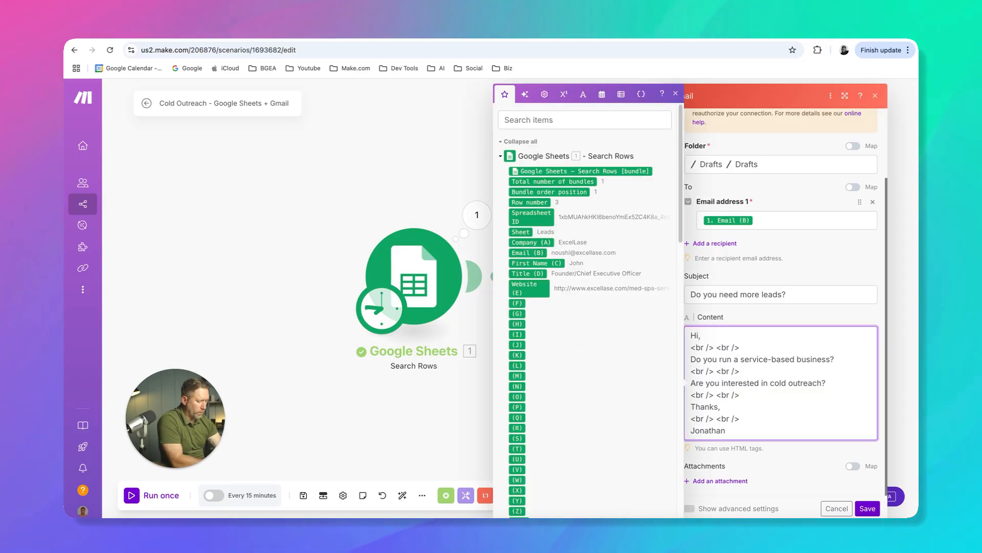
click(532, 263)
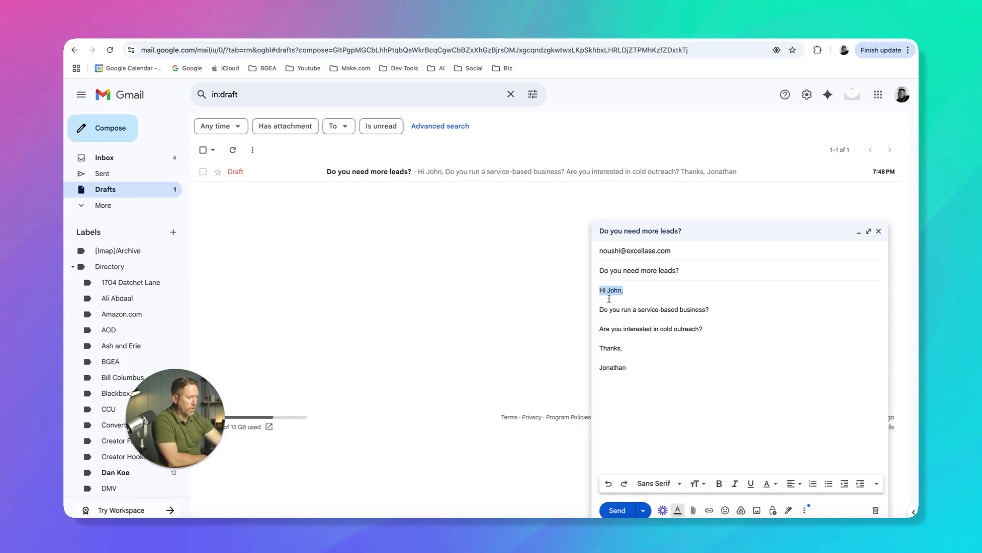
Check the personalised greeting in the new Gmail draft and review the leads sheet with its Email Sent On column
click(629, 291)
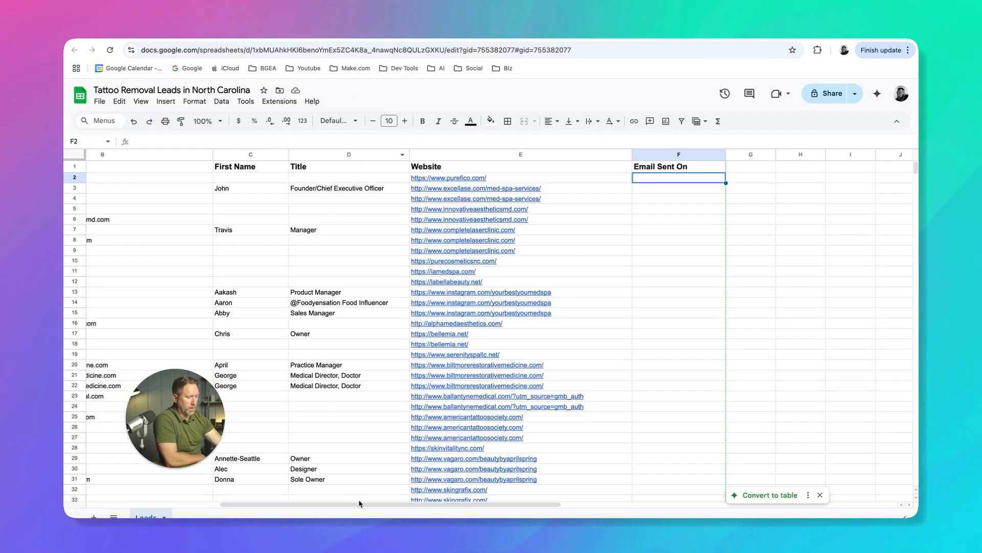
scroll(357, 501, left, 6)
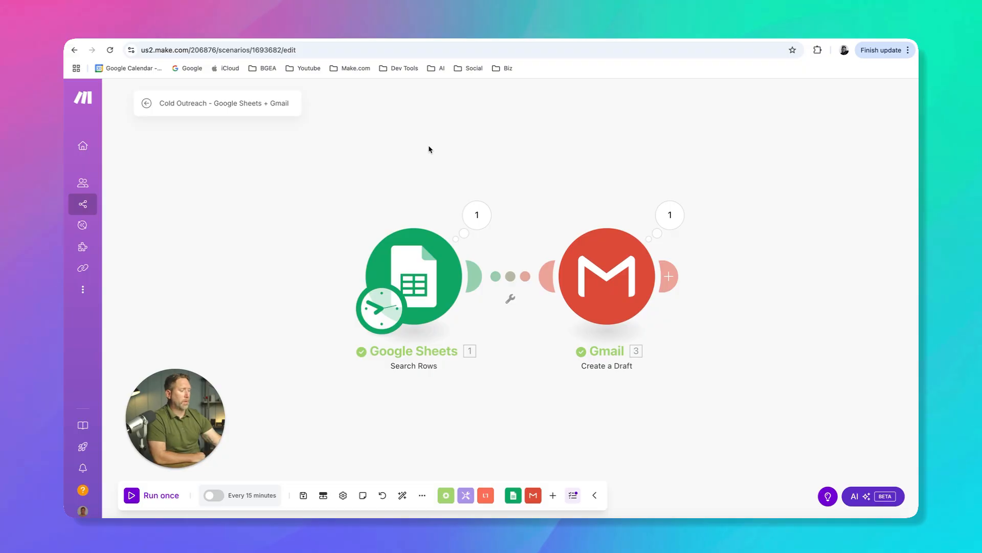
Add a Google Sheets Update a Row module after the Gmail module and open its Spreadsheet ID file chooser
drag(505, 154, 430, 155)
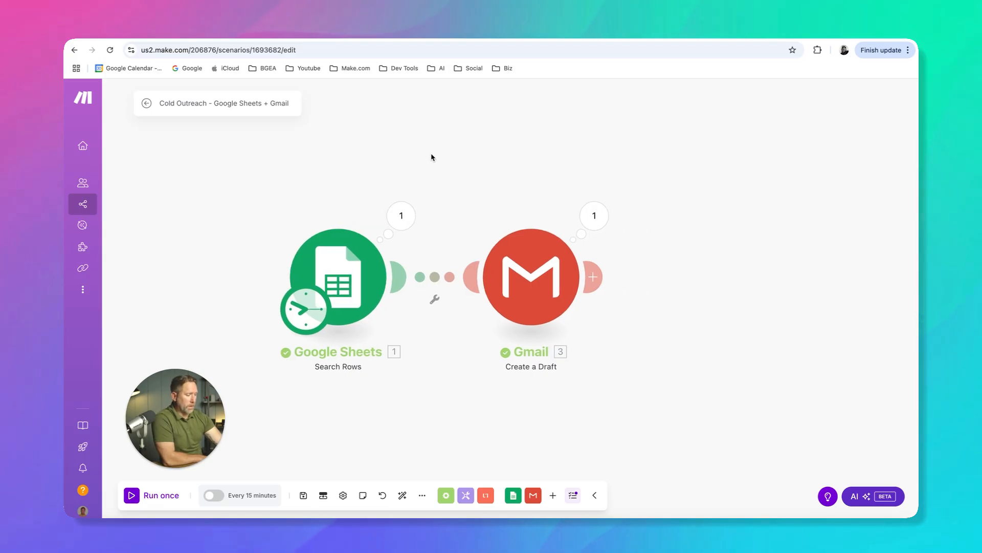
click(596, 277)
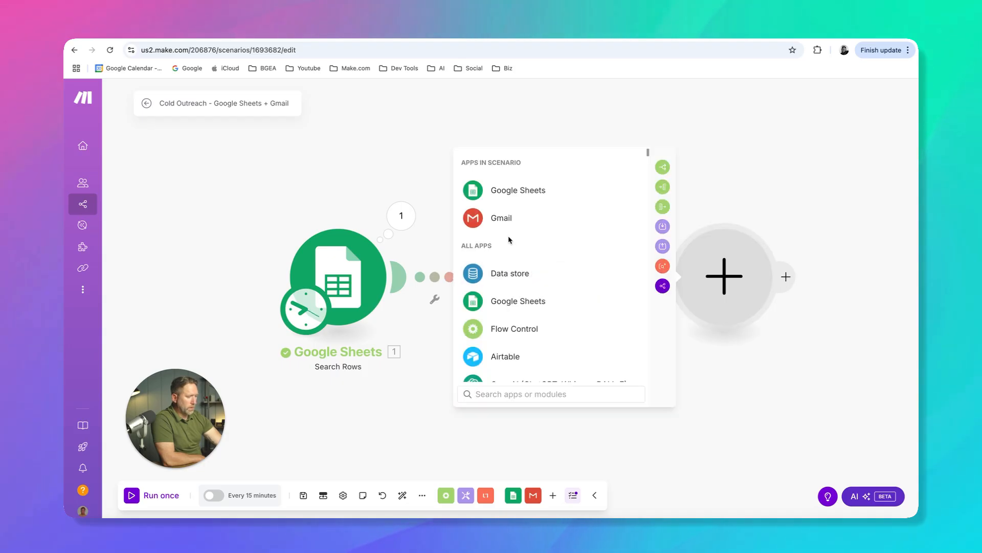
click(520, 201)
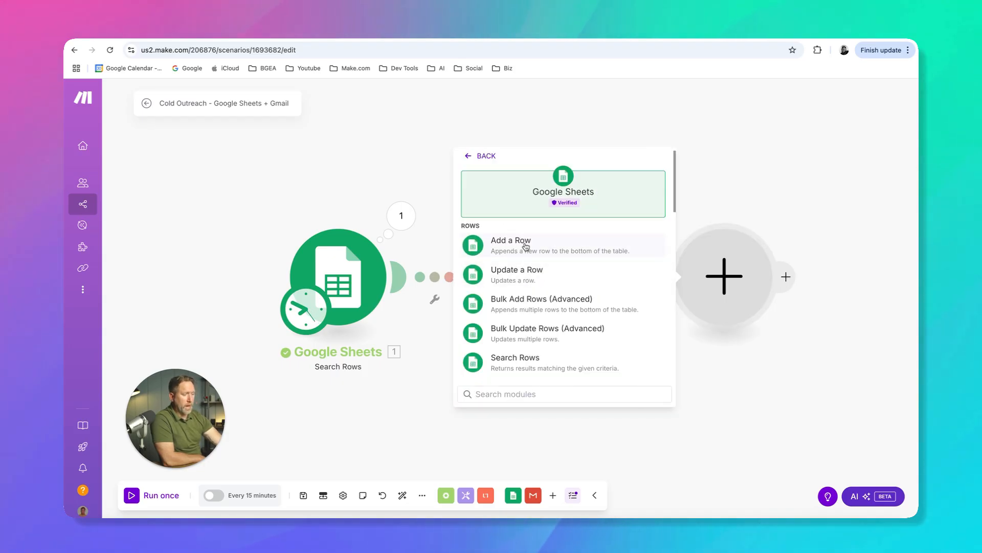
click(518, 277)
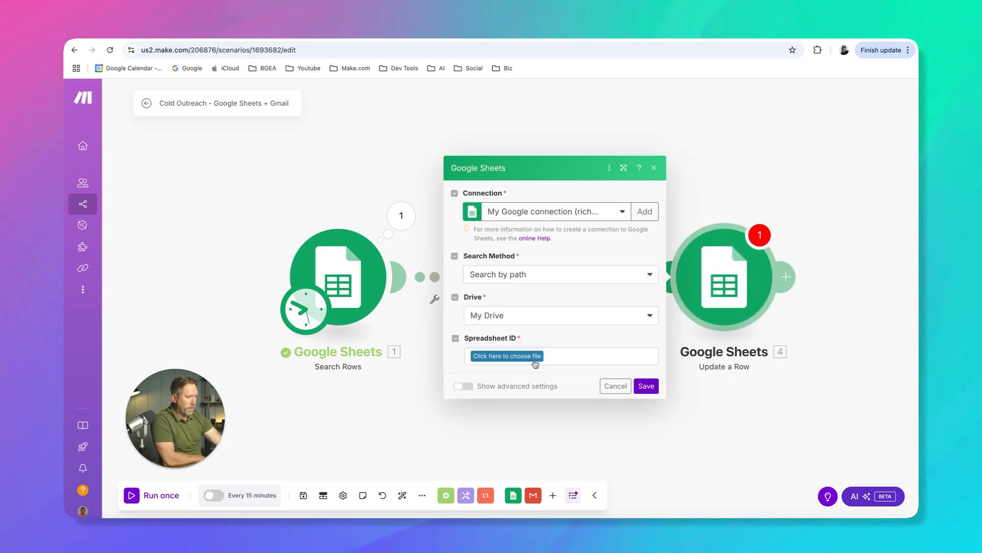
click(515, 359)
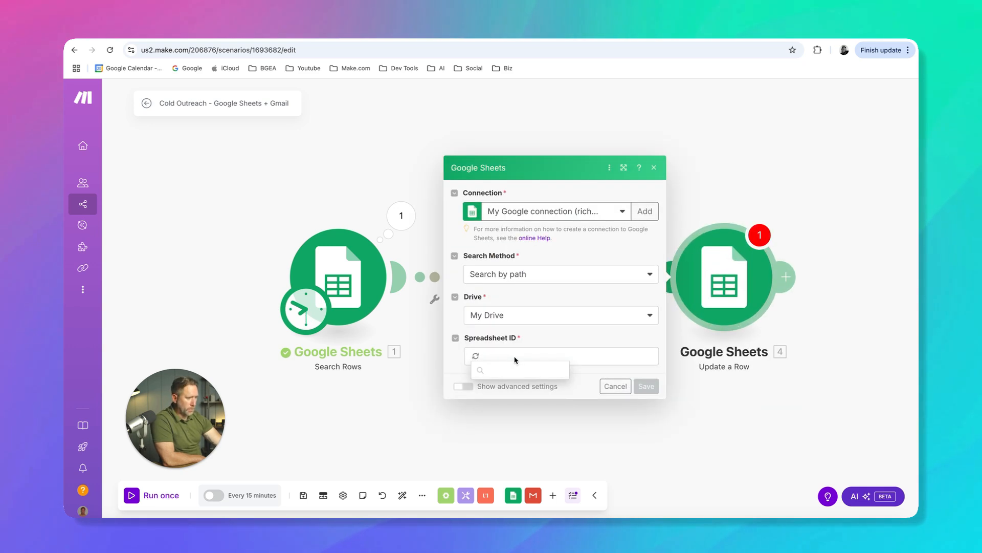
Try to find the leads spreadsheet by searching the file list for "Tattoo", then clear the search
scroll(506, 418, down, 3)
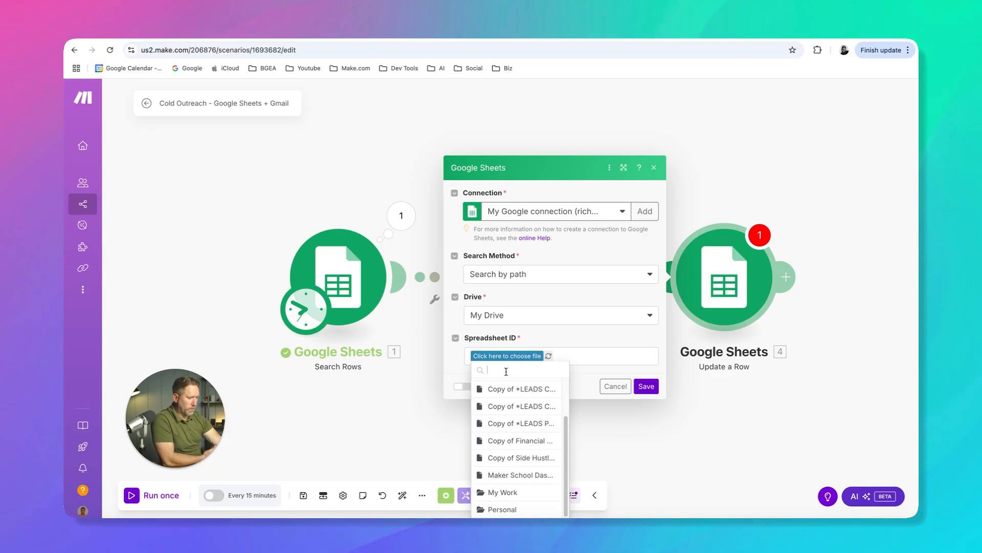
text(Tat)
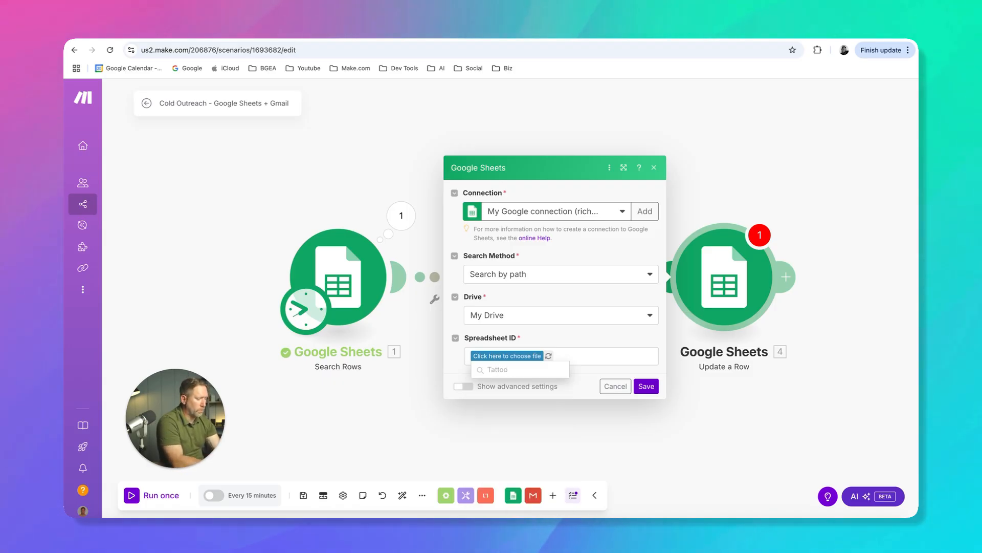
text(to)
key(BackSpace)
key(BackSpace)
key(BackSpace)
key(BackSpace)
key(BackSpace)
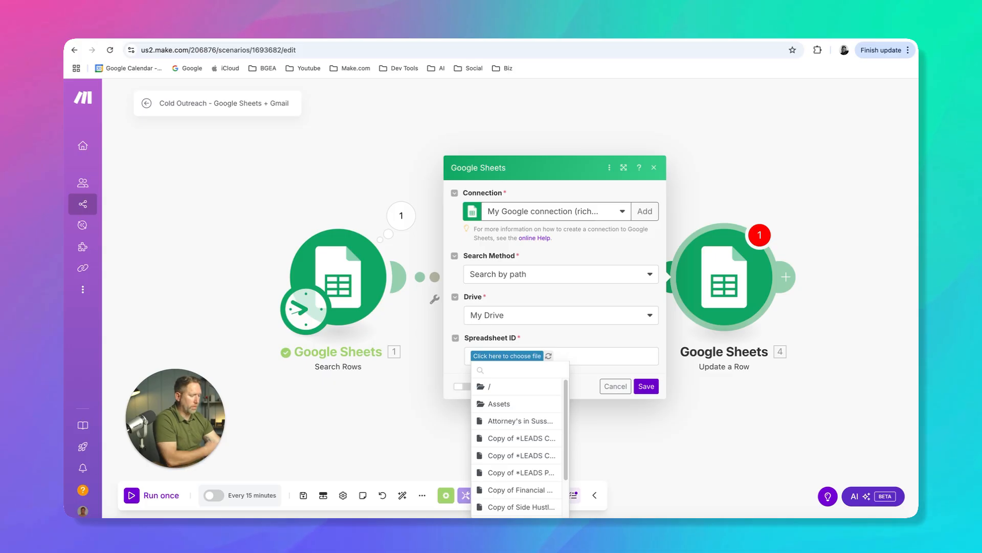
Choose the spreadsheet Tattoo Removal Leads in North Carolina from My Work / Youtube / Videos as the Update a Row module's Spreadsheet ID
scroll(509, 438, down, 2)
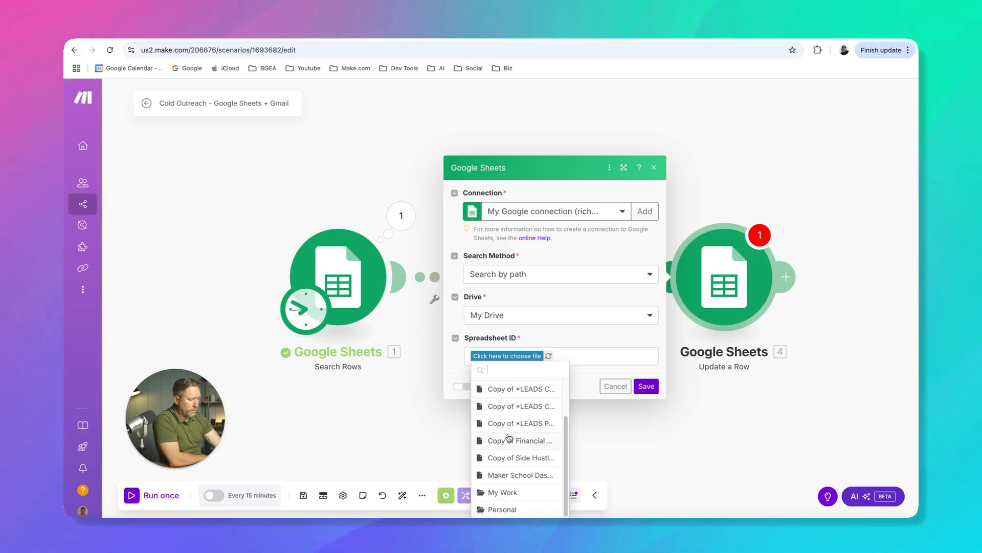
click(486, 492)
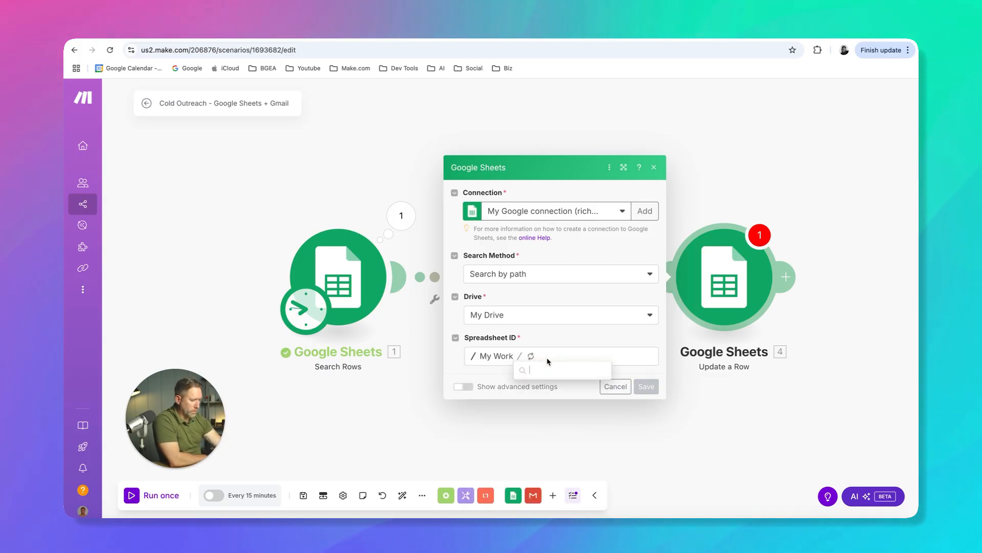
scroll(557, 414, down, 3)
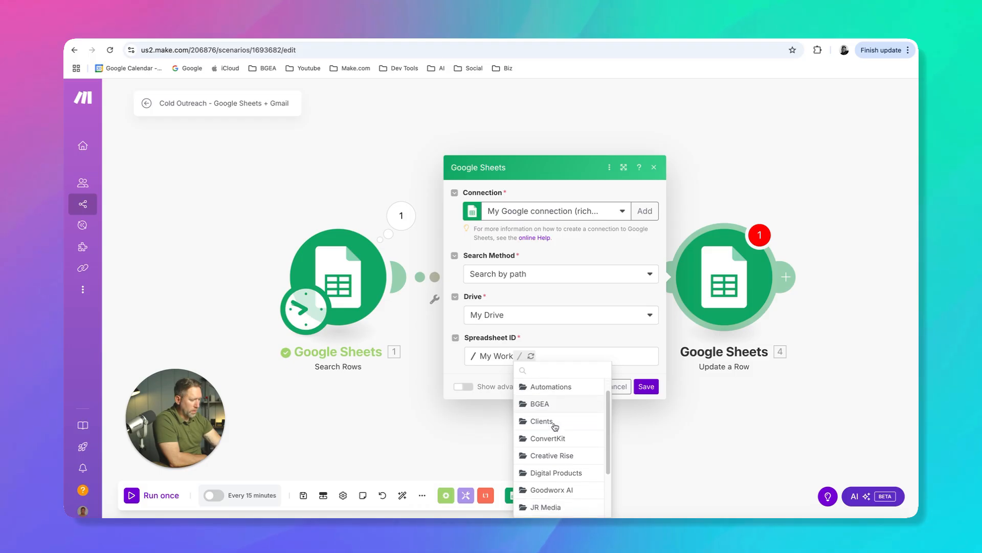
click(529, 510)
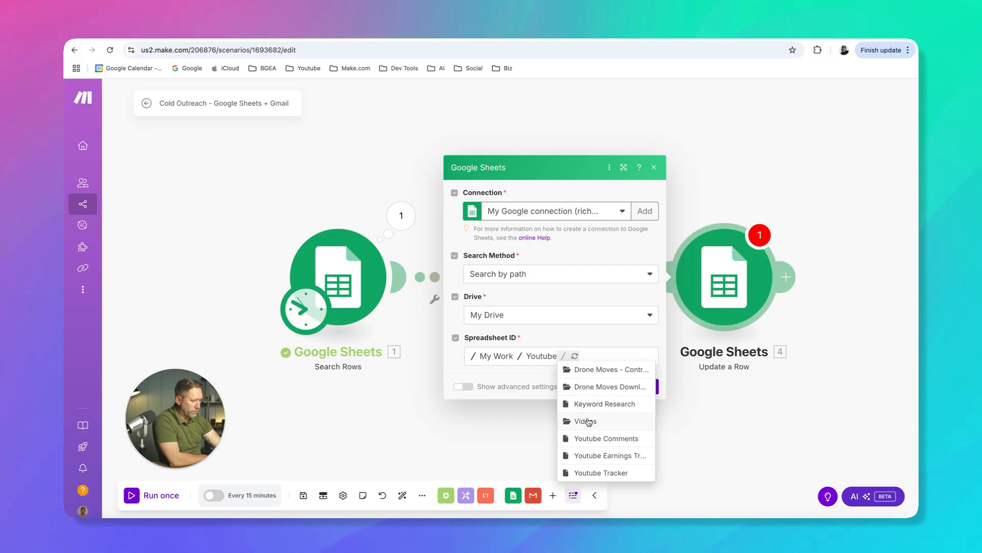
click(585, 421)
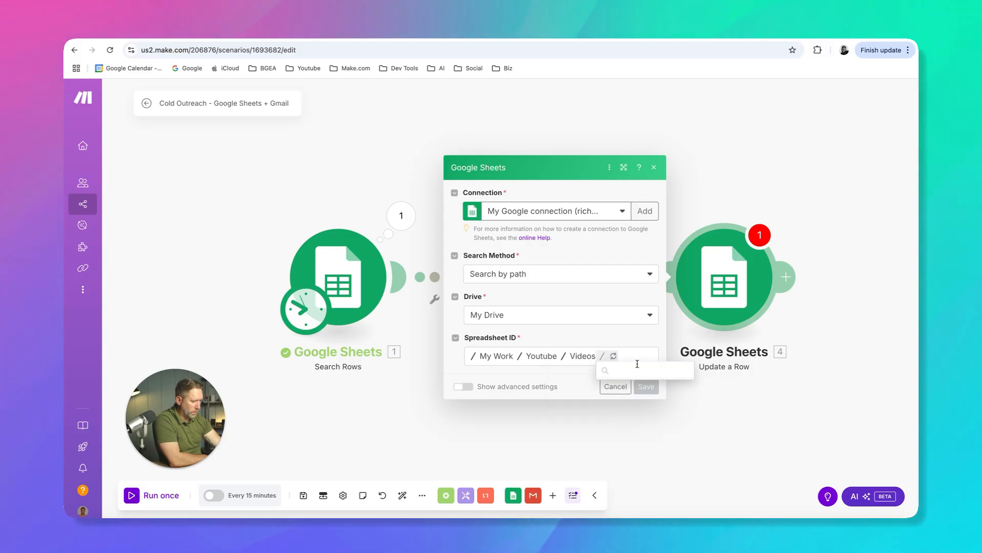
click(634, 371)
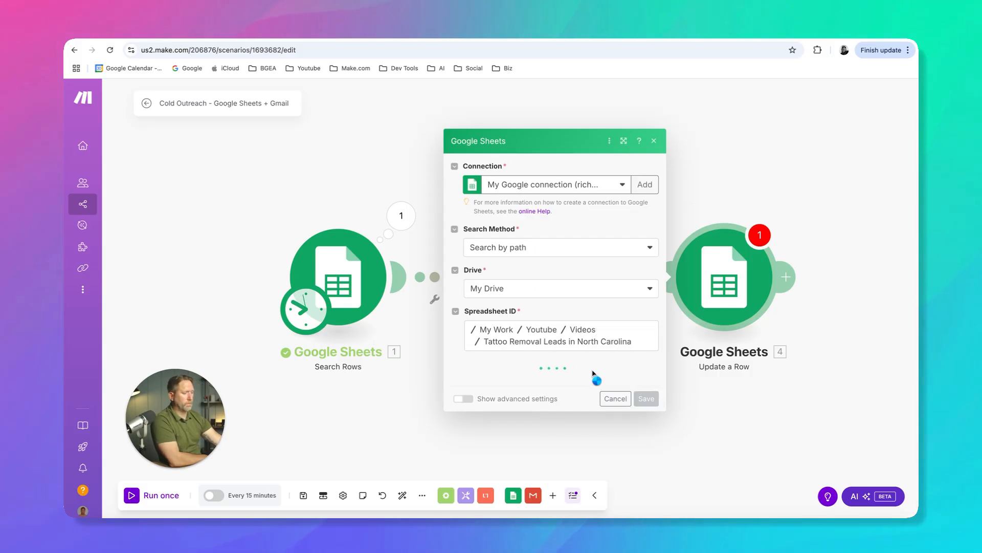
Set the Update a Row module's sheet to Leads and map its row number to the Search Rows module's Row number
click(548, 385)
click(501, 404)
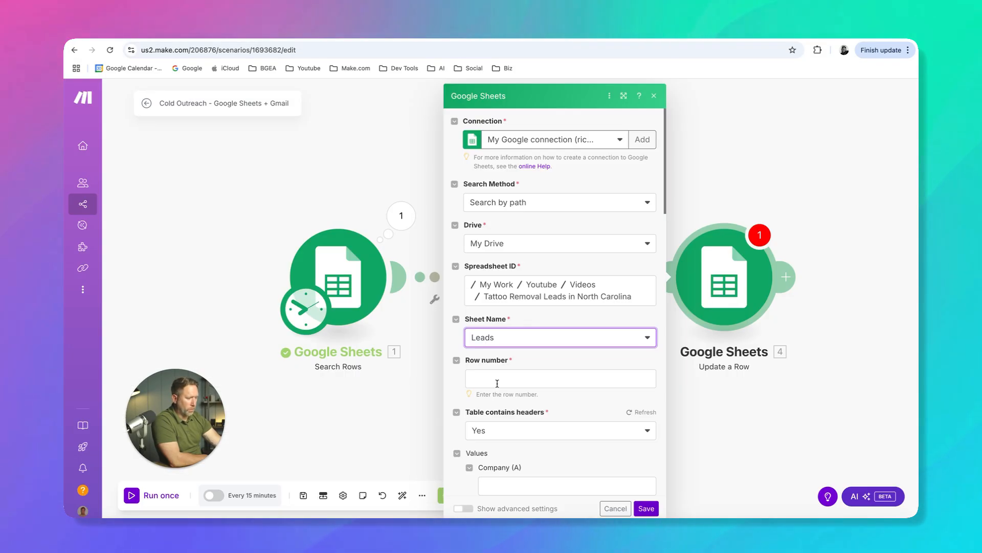
click(498, 382)
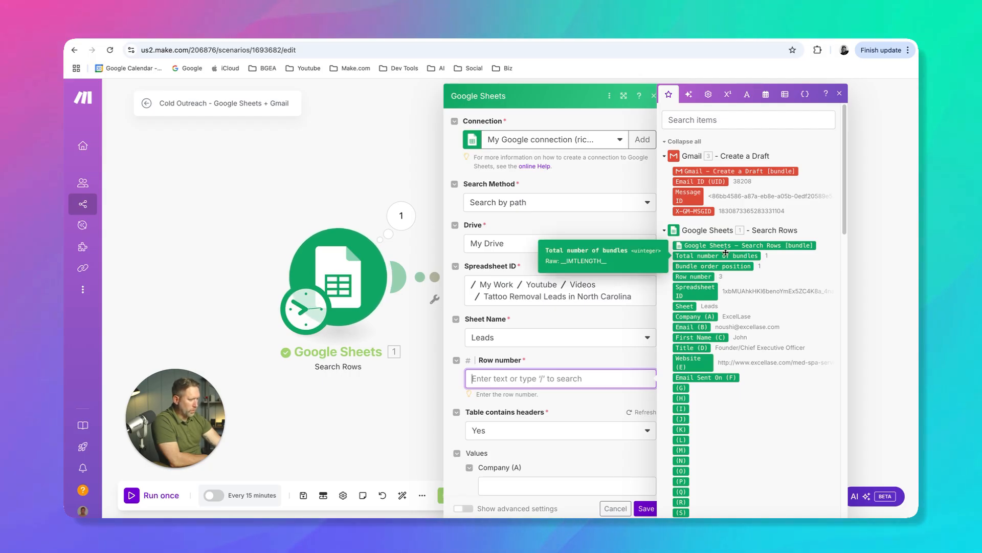
click(699, 276)
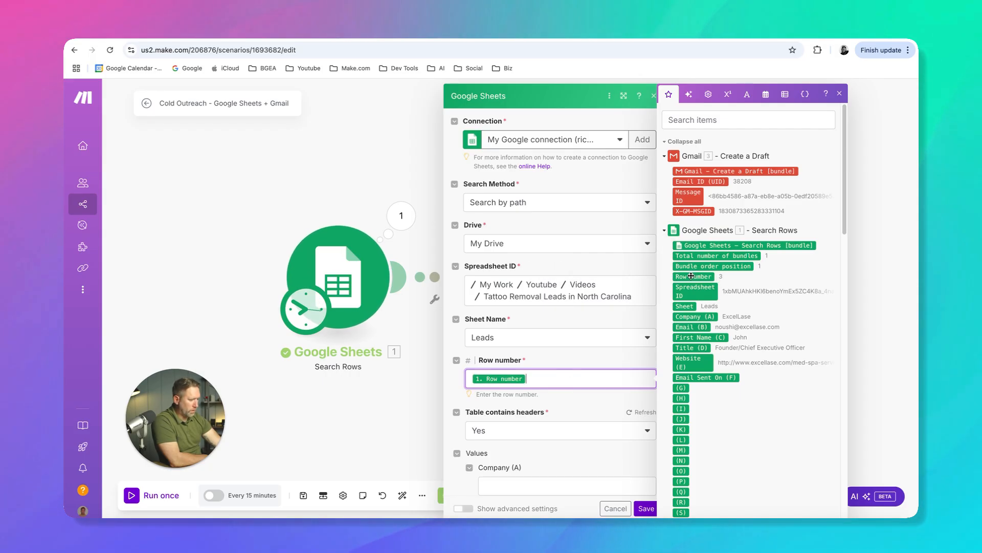
Switch to the leads spreadsheet and enter the header "Email Sent On" in cell F1, beside the Website column
click(578, 360)
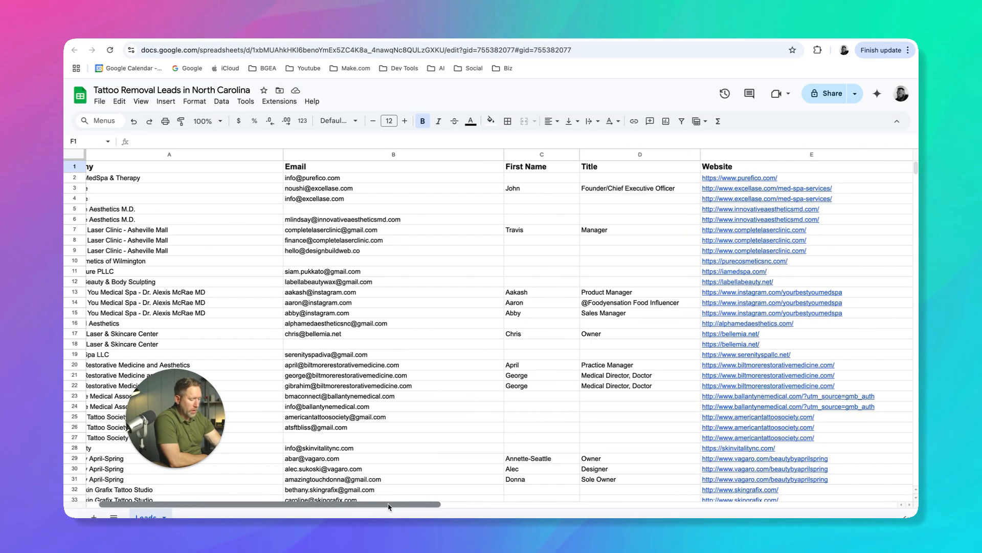
drag(414, 504, 550, 504)
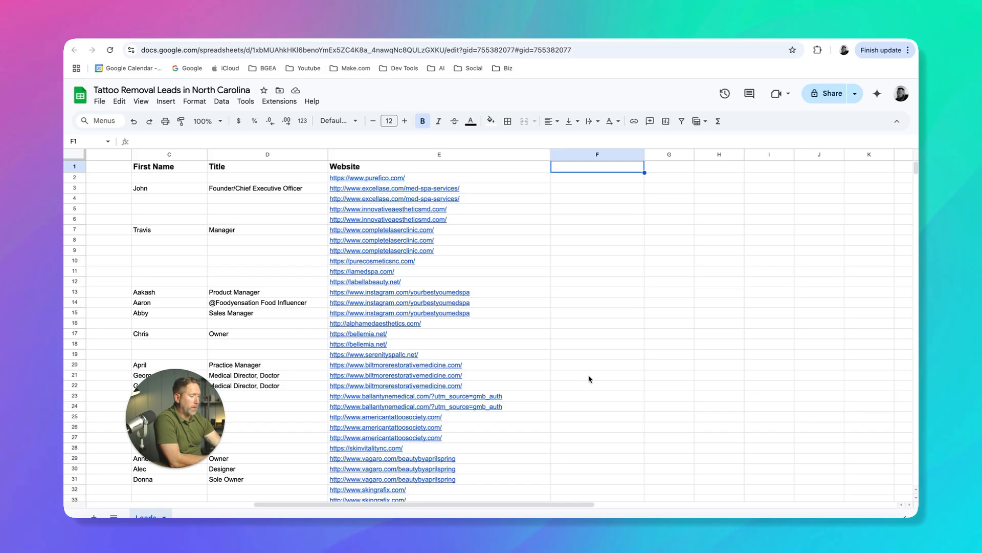
text(Email)
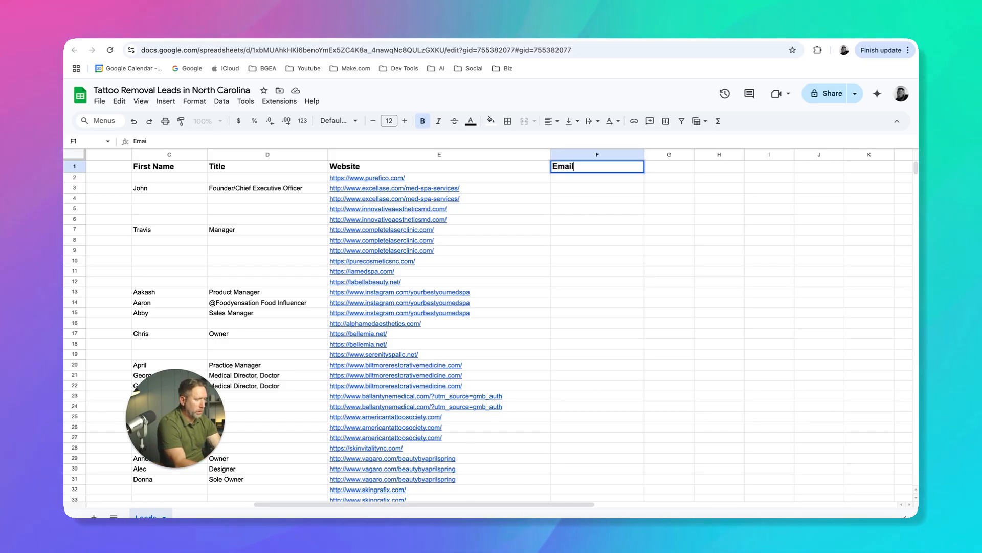
text( Sent On)
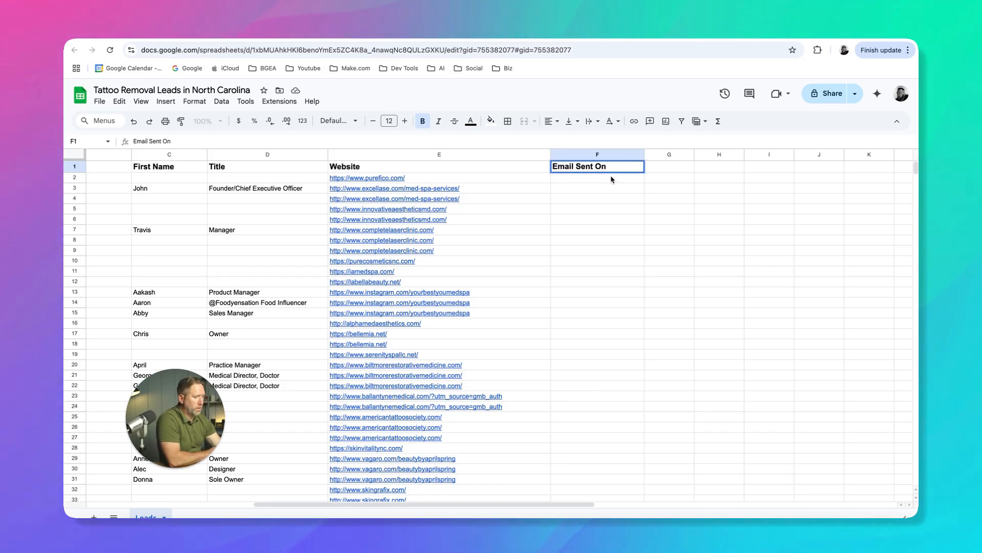
key(Return)
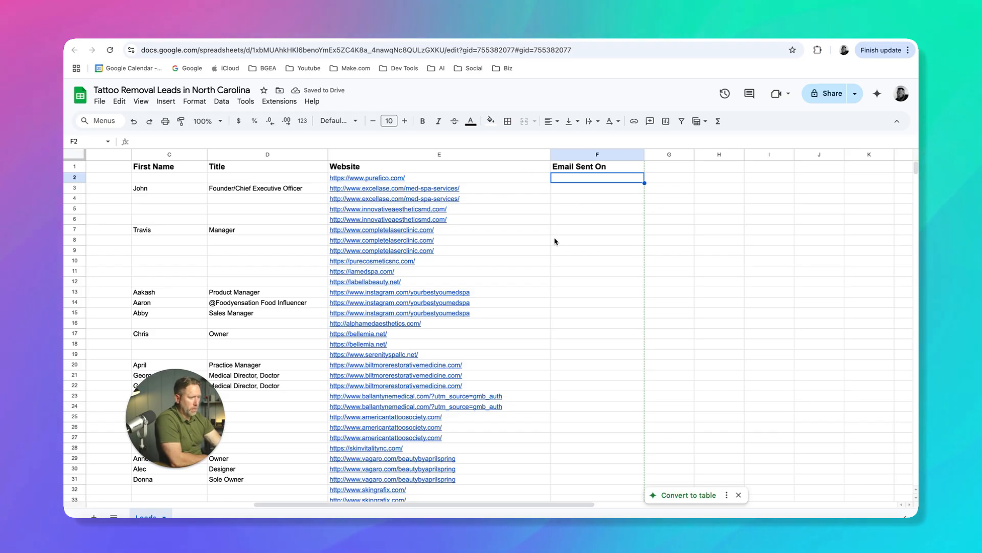
Return to the Make scenario and refresh the Update a Row module's table headers to load the Email Sent On (F) field
click(414, 36)
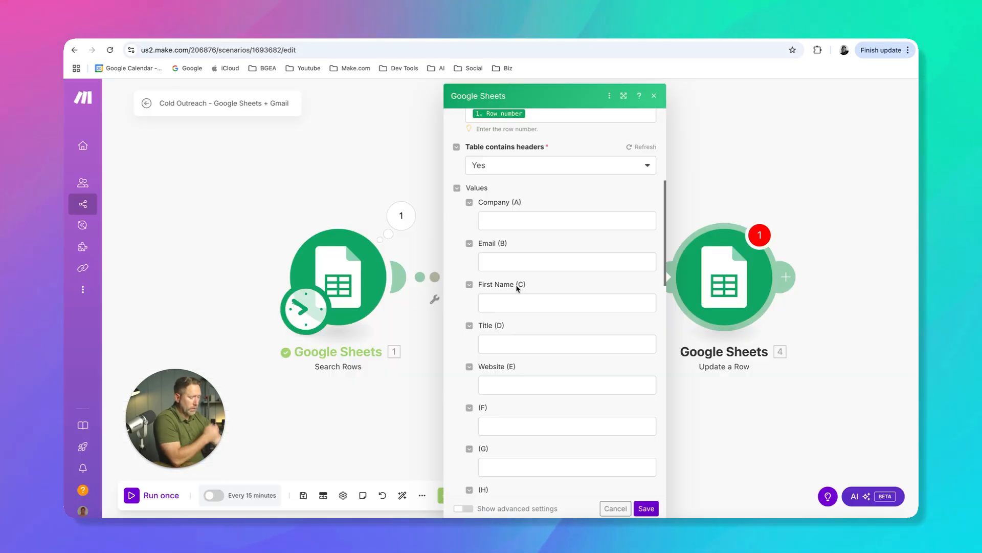
scroll(522, 286, up, 3)
scroll(524, 296, down, 5)
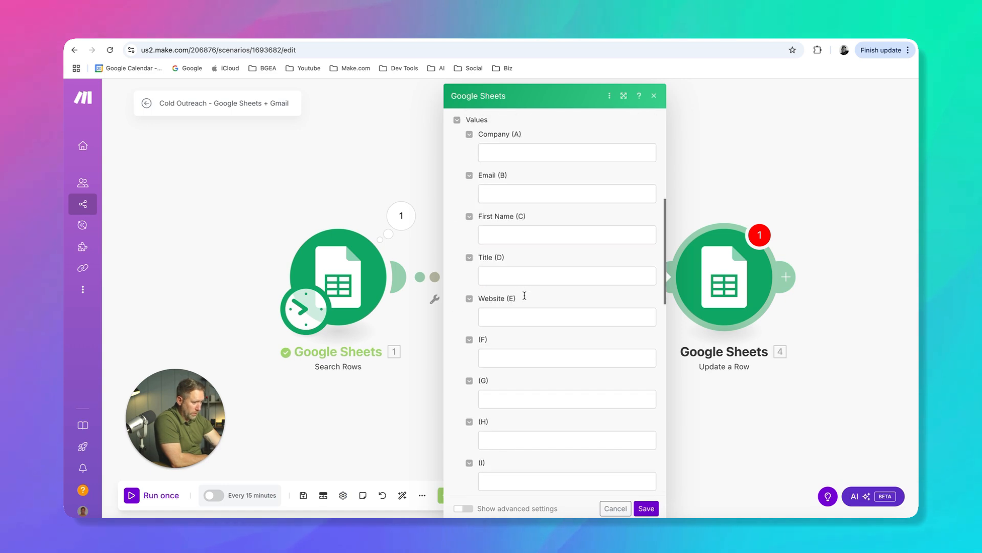
scroll(526, 296, up, 5)
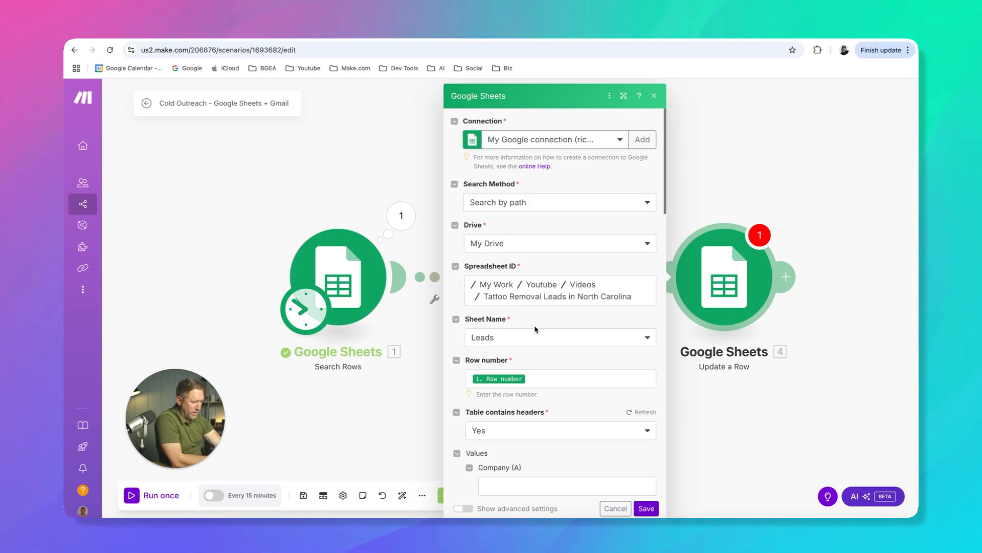
scroll(535, 329, down, 3)
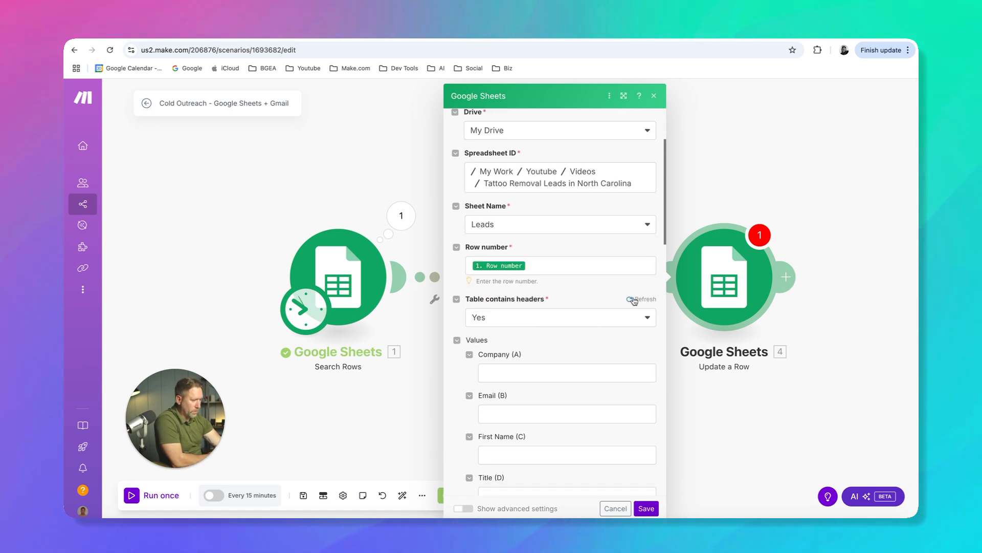
click(634, 300)
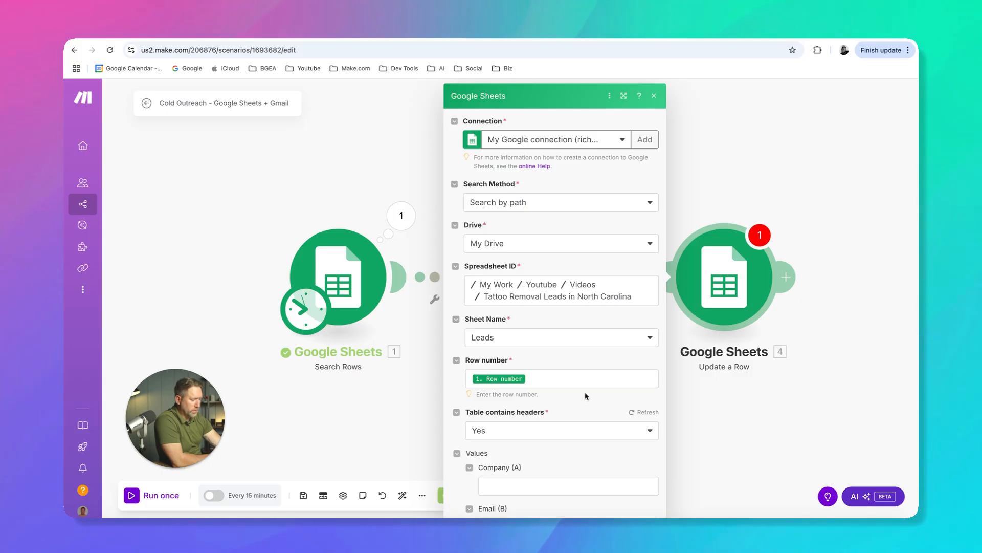
scroll(587, 386, down, 7)
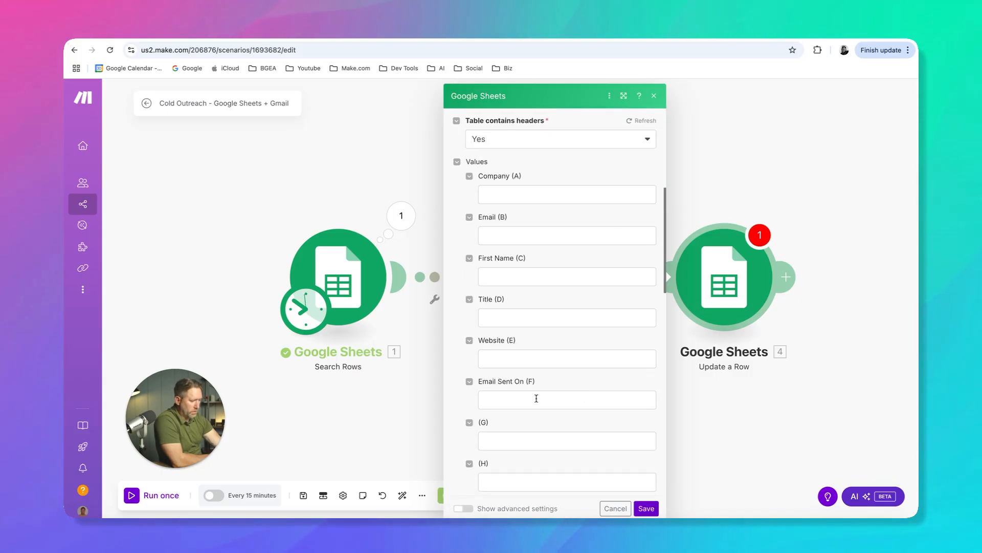
Fill the Email Sent On (F) field with the date variable now and save the Update a Row module
click(527, 399)
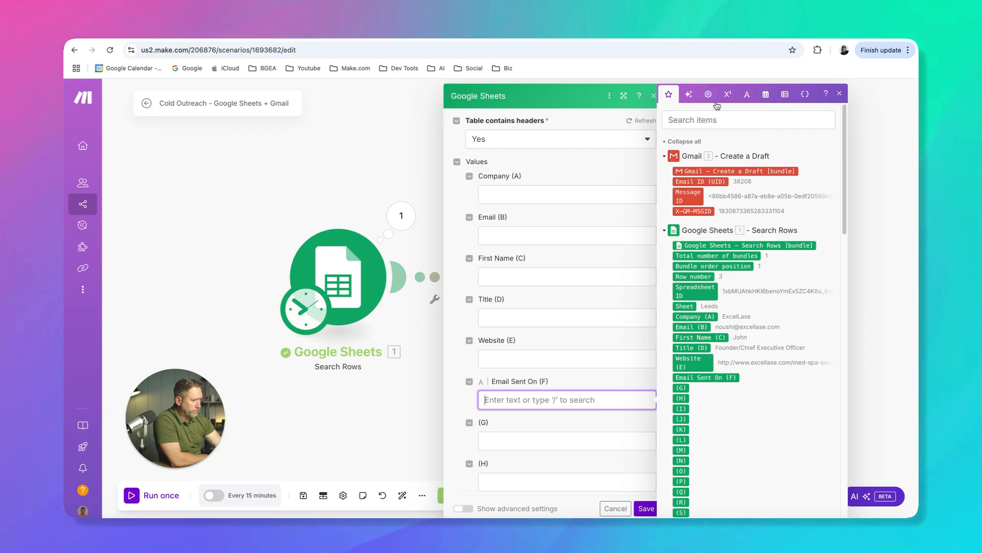
click(766, 95)
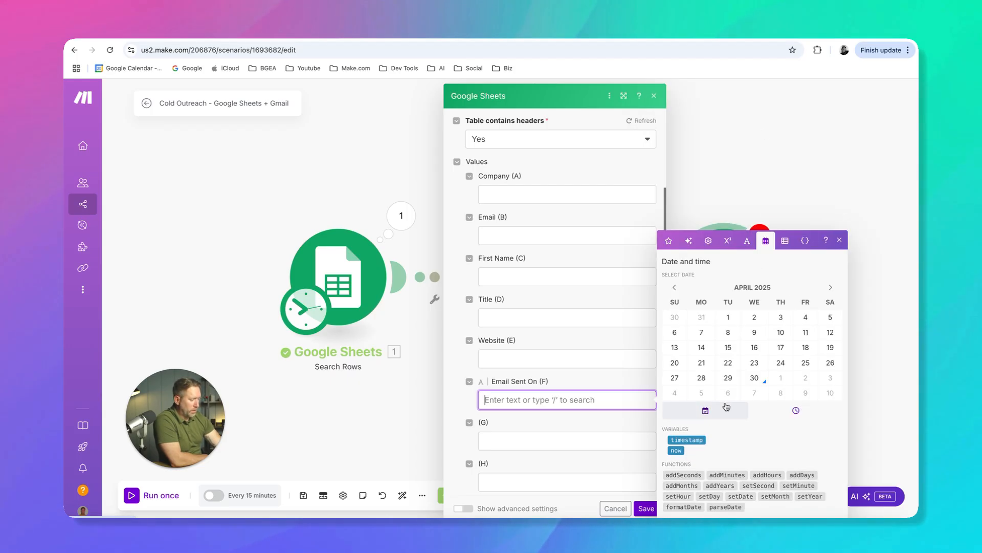
click(671, 450)
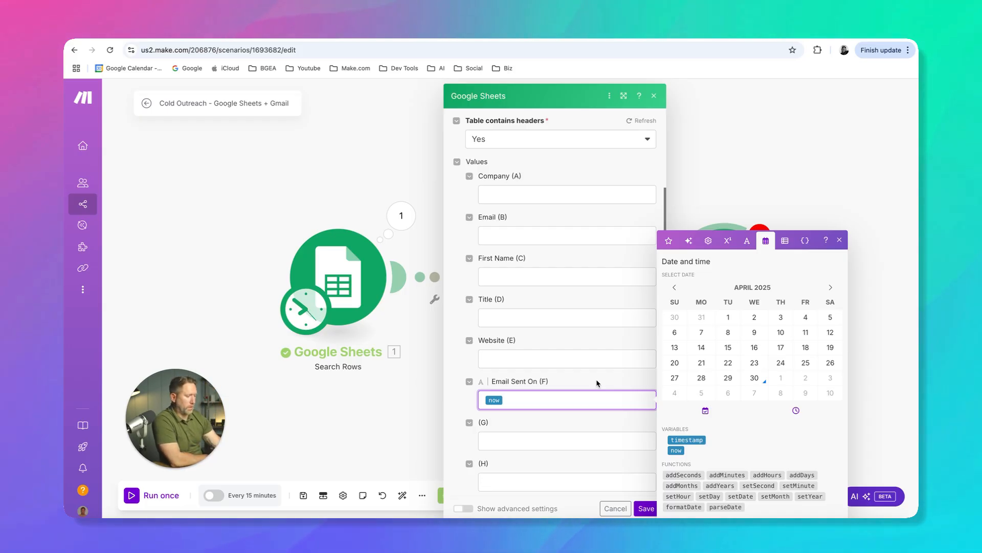
click(604, 425)
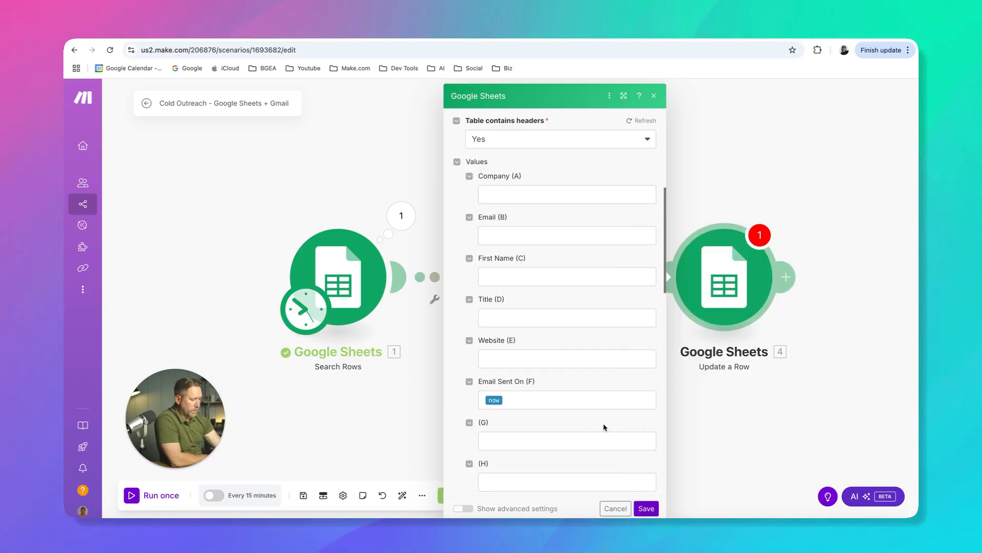
click(647, 509)
Auto-align the modules, then save the scenario and run it once
click(403, 494)
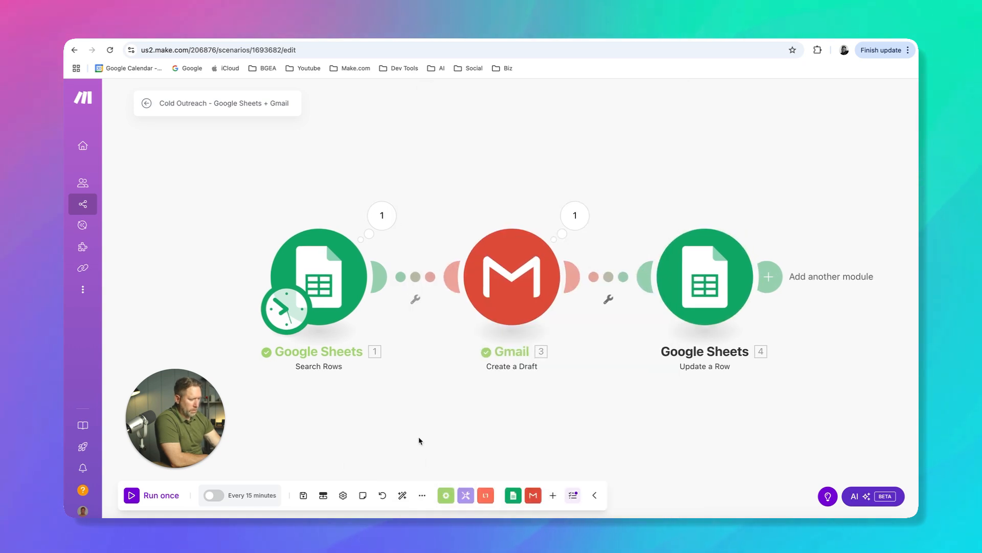
click(303, 494)
click(159, 494)
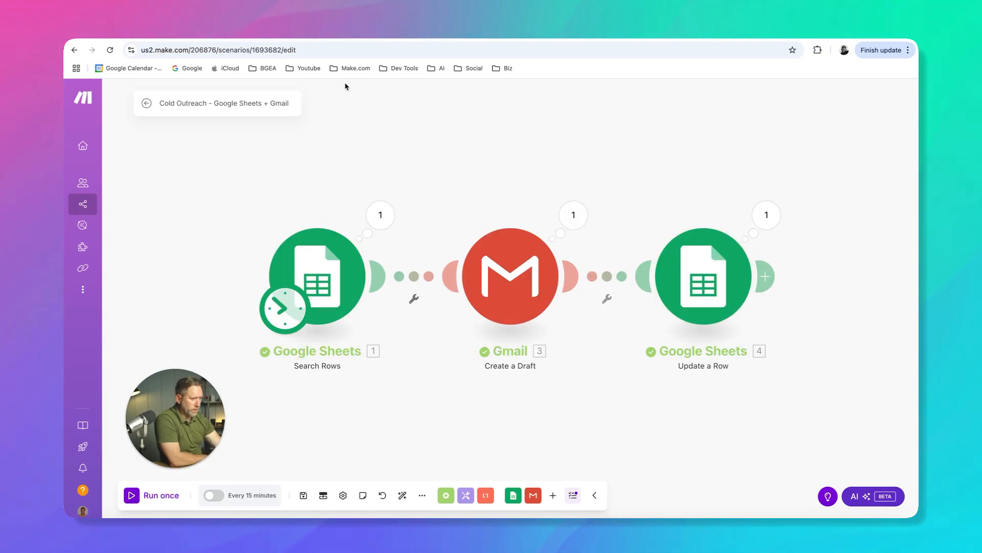
Check the Email Sent On value in row 3 of the leads spreadsheet
click(298, 34)
click(585, 219)
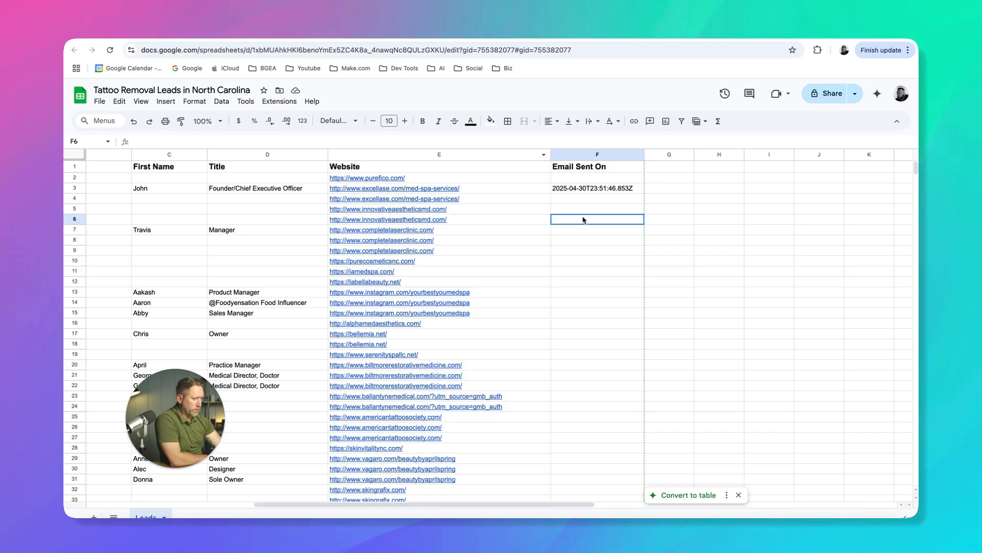
click(586, 189)
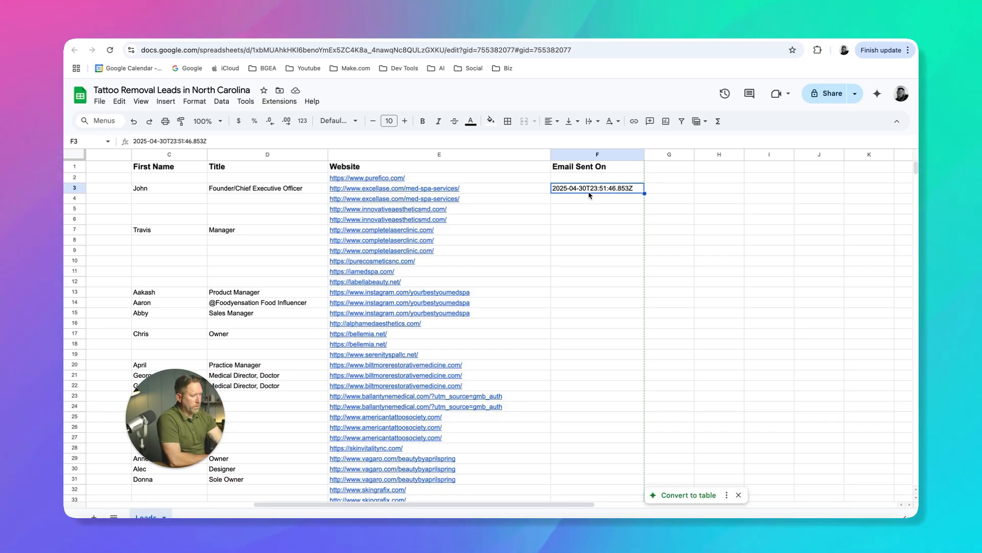
In the Update a Row module, set Email Sent On (F) to "formatDate(now; MM/DD/YYYY) at formatDate(now; h:mm a)" and save the module
click(197, 34)
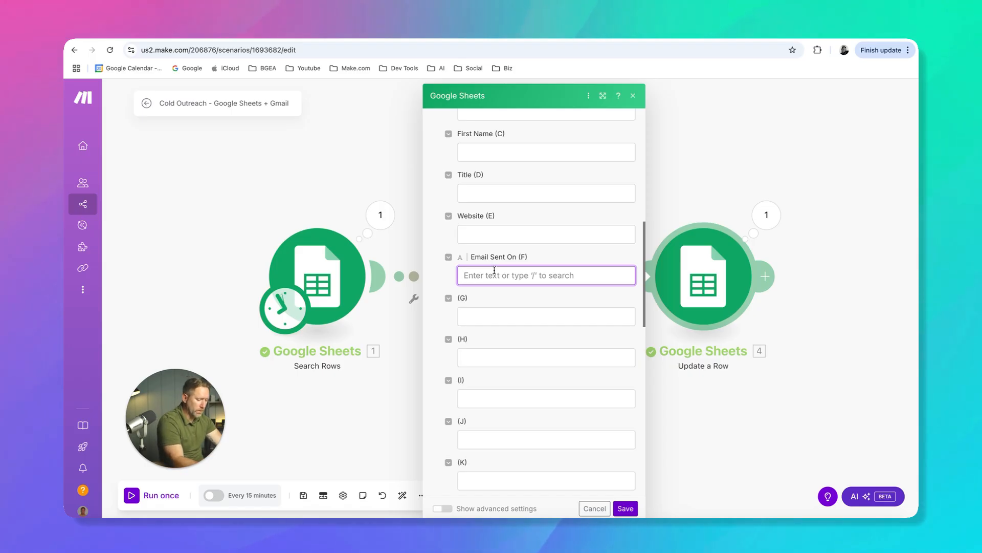
text(formatDate(now; MM/DD/YYYY) at formatDate(now; h:mm a))
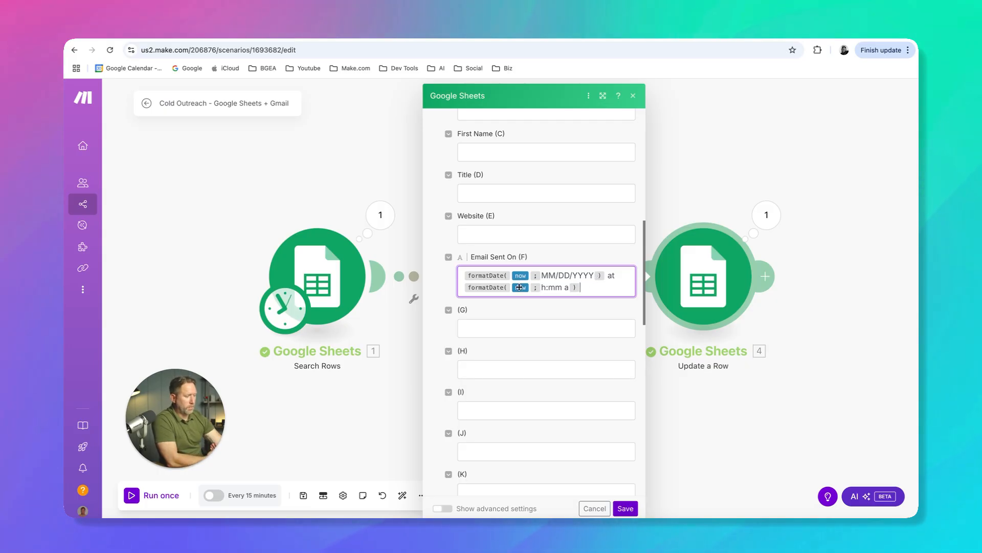
mouse_move(491, 279)
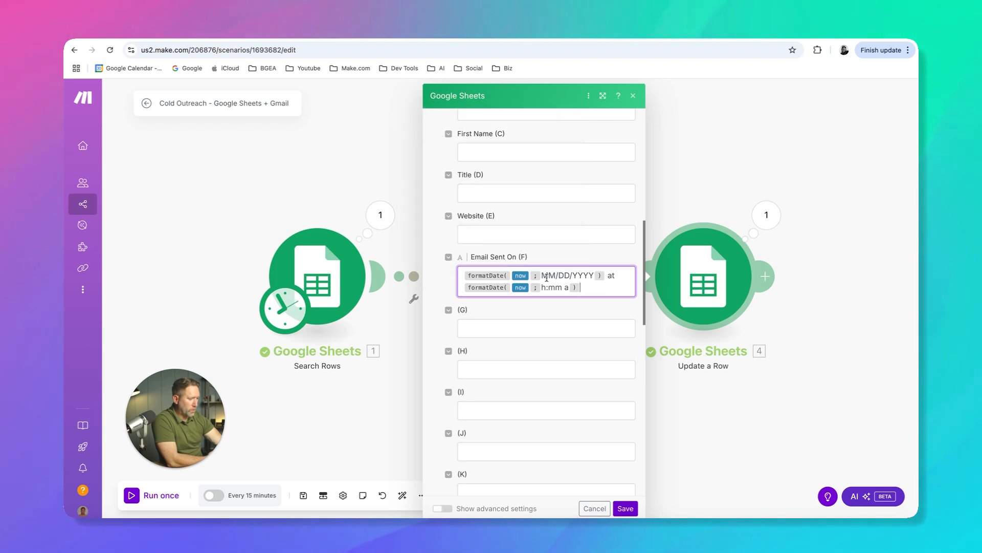
drag(542, 276, 596, 276)
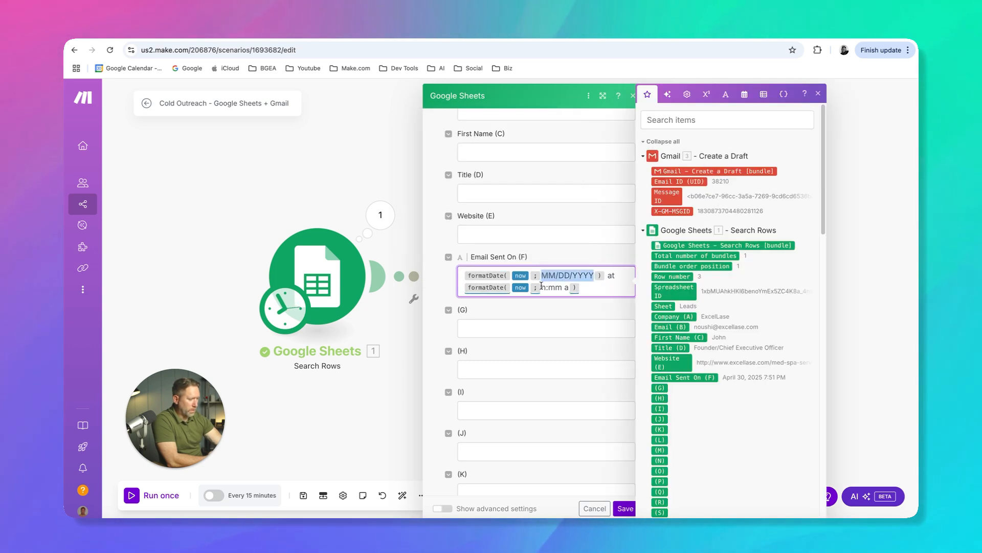
click(586, 287)
click(626, 508)
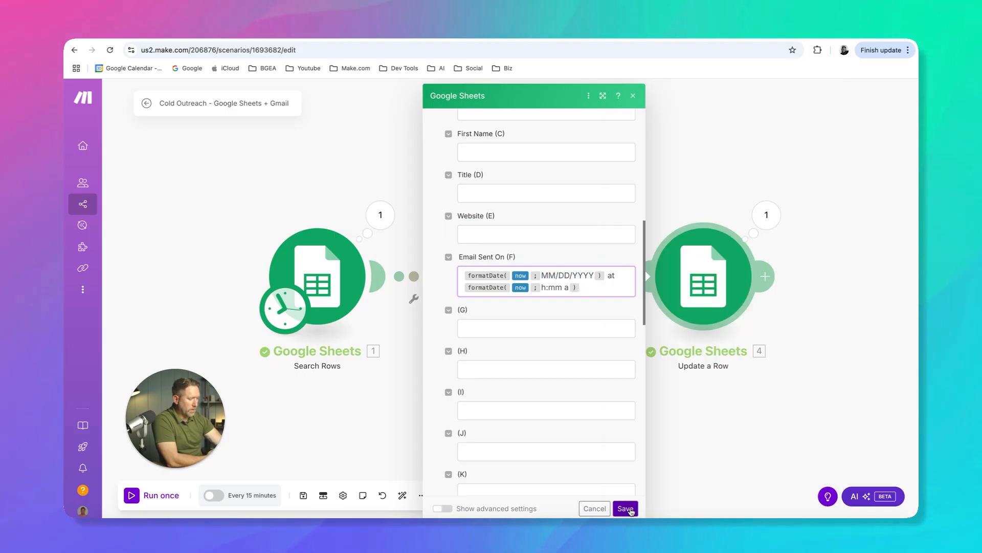
Save the scenario and run it once, then check the formatted Email Sent On value in cell F3 of the leads sheet
click(304, 495)
click(163, 494)
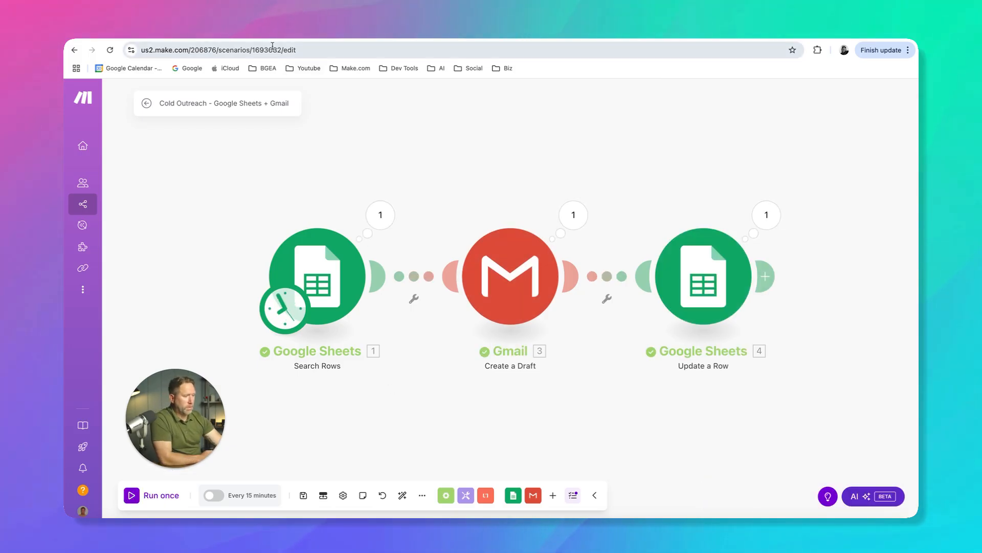
click(271, 30)
key(Down)
key(Down)
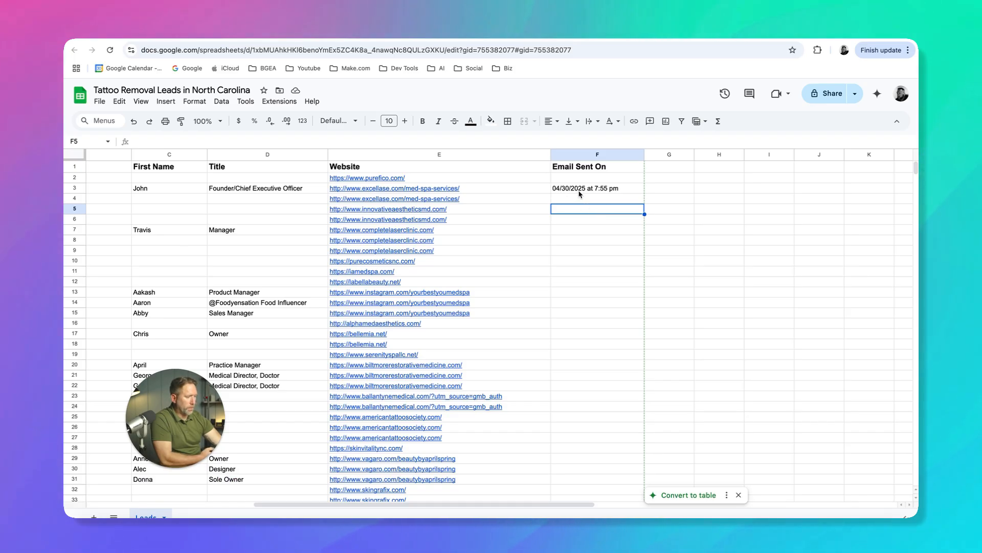
click(625, 189)
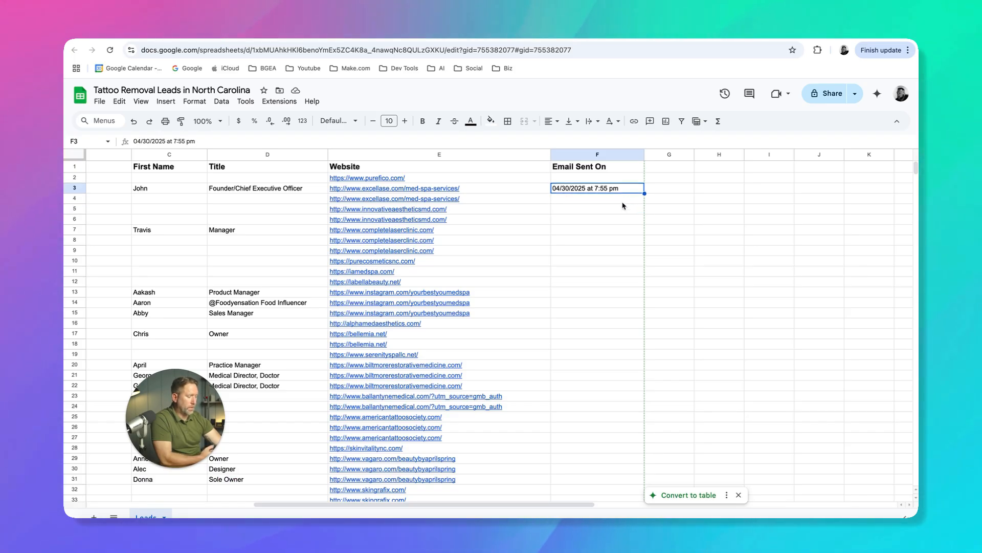
Switch to the Google Docs document "Pros and Cons of using Gmail for Cold Outreach" and review its Pros list, continuing to the Cons section
drag(466, 503, 498, 506)
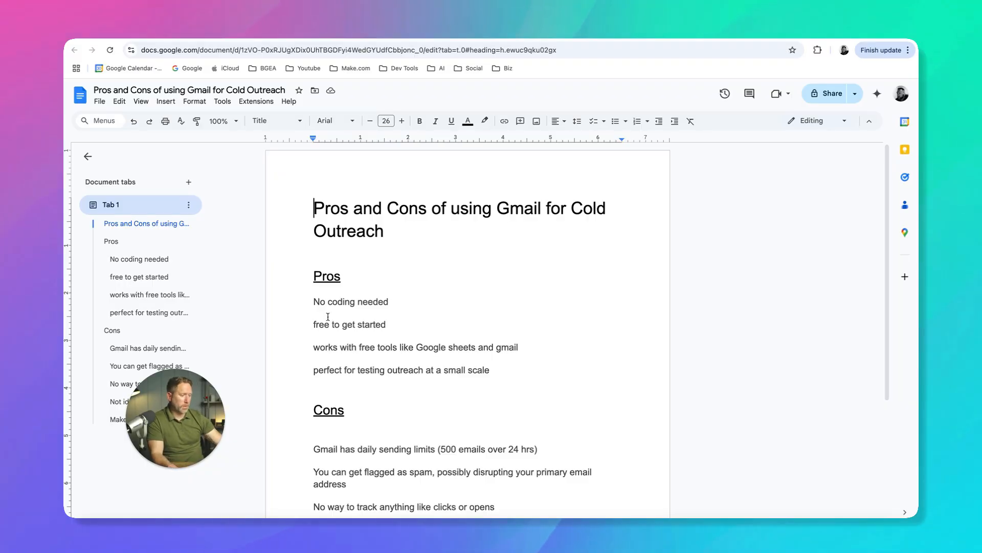
drag(316, 302, 389, 302)
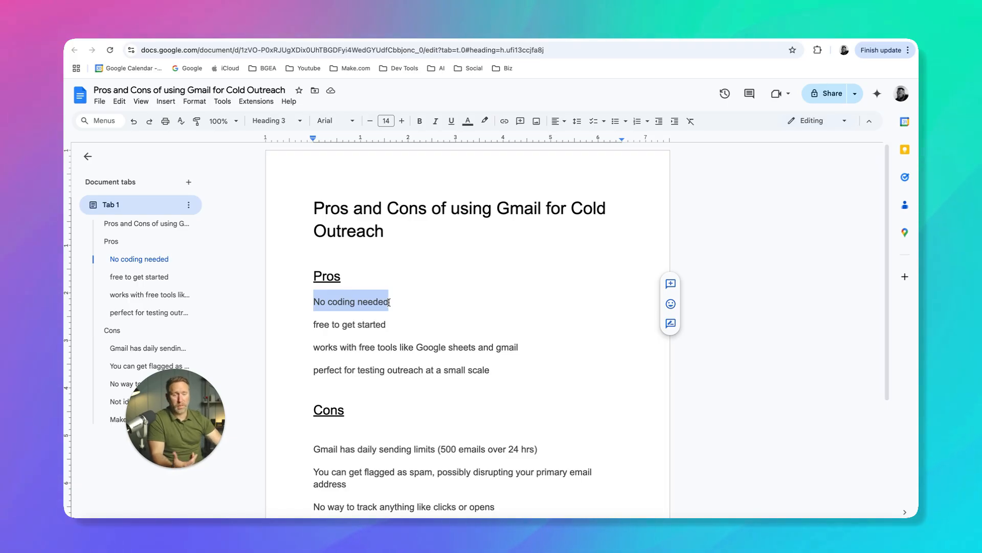
drag(191, 411, 175, 442)
drag(313, 325, 386, 325)
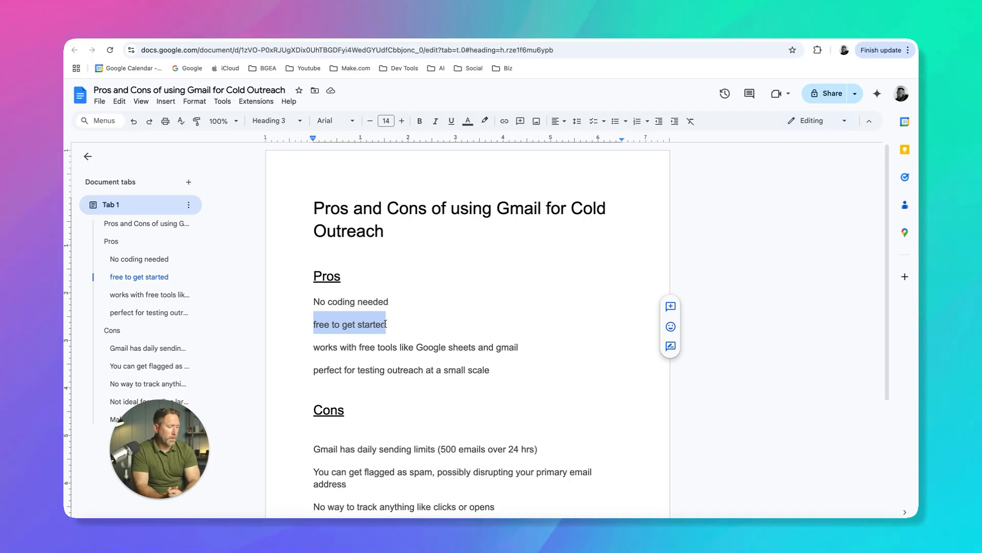
drag(314, 348, 521, 354)
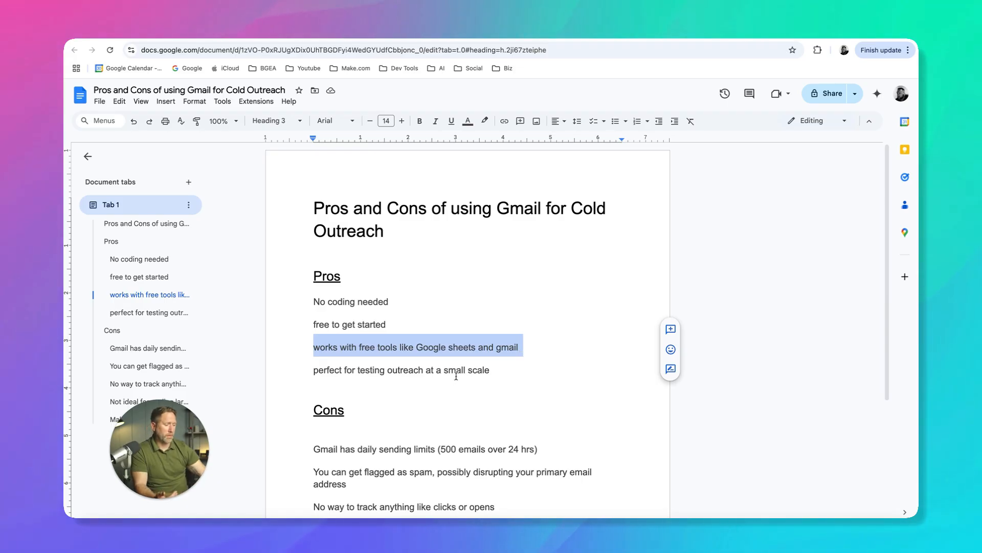
drag(345, 412, 349, 420)
scroll(349, 419, down, 2)
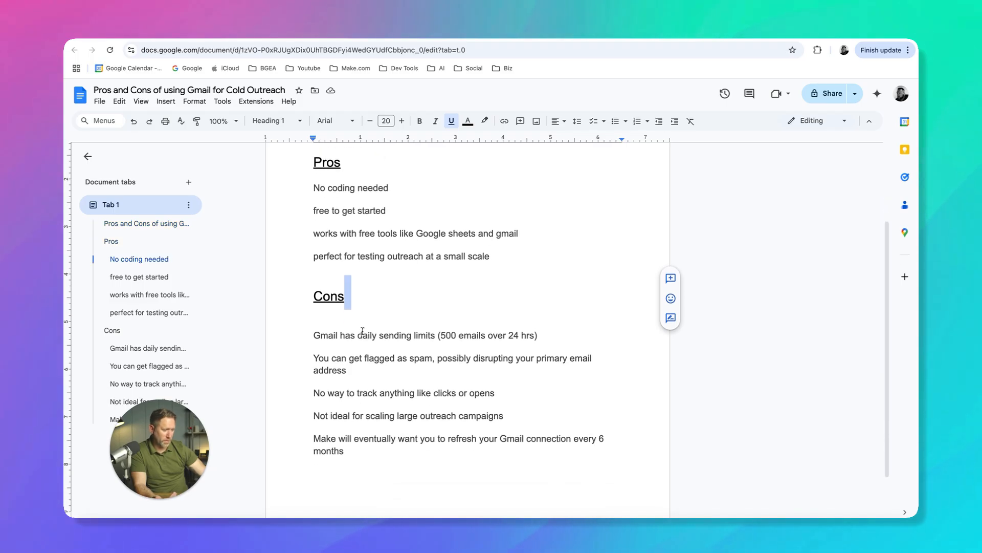
click(363, 302)
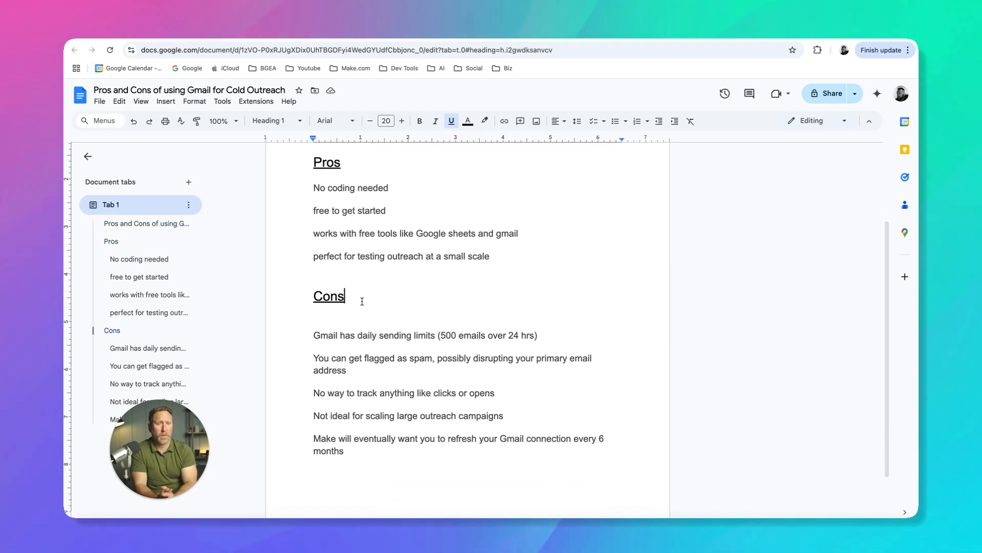